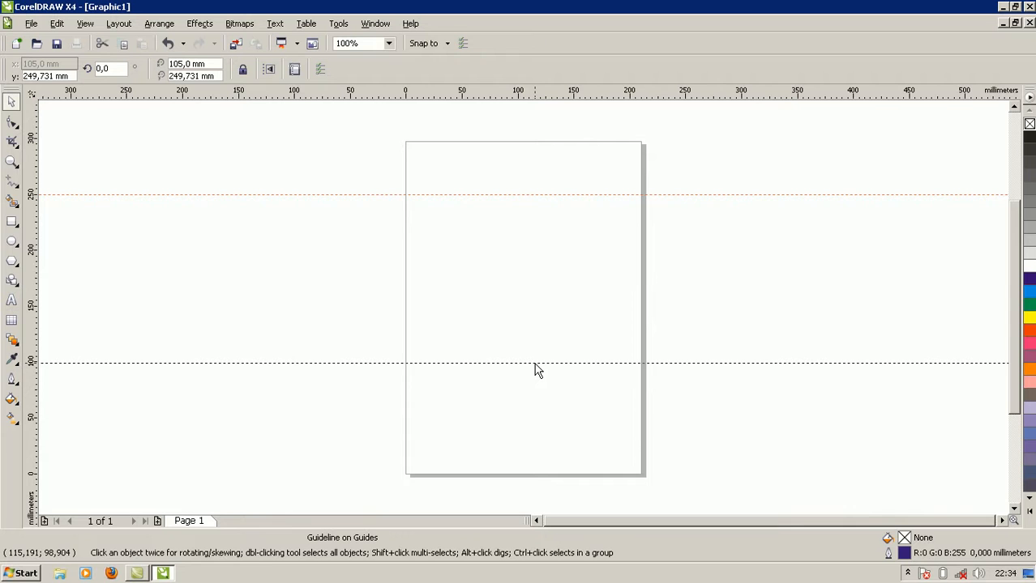
Place a horizontal guideline at about 99.6 mm and a vertical guideline at about 26.2 mm.
{"action": "left_click", "coordinate": [536, 364]}
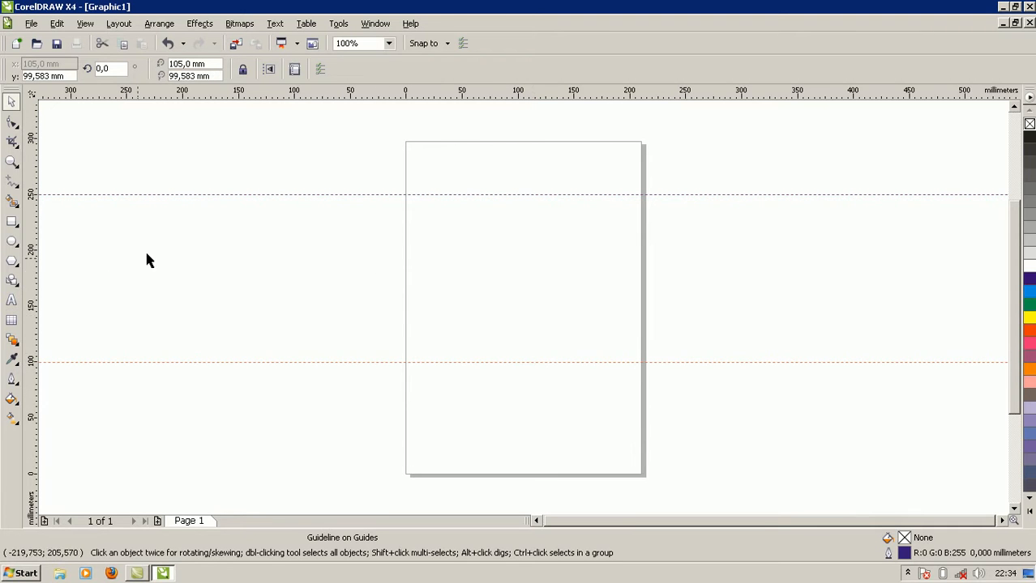
{"action": "left_click_drag", "start_coordinate": [34, 288], "coordinate": [437, 285]}
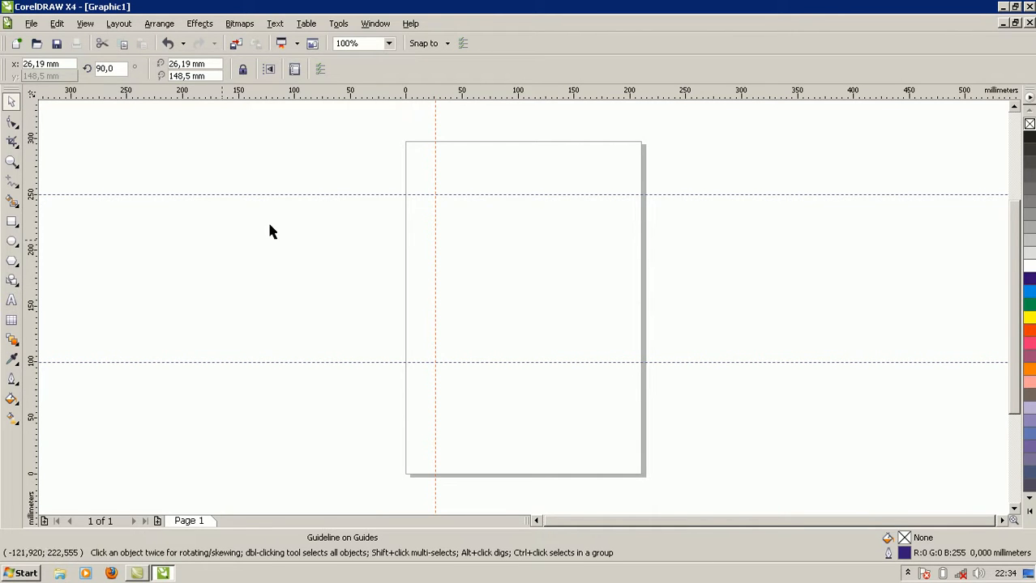
Place another vertical guideline at about 176 mm across the page and dismiss the antivirus update notification.
{"action": "left_click_drag", "start_coordinate": [38, 292], "coordinate": [603, 237]}
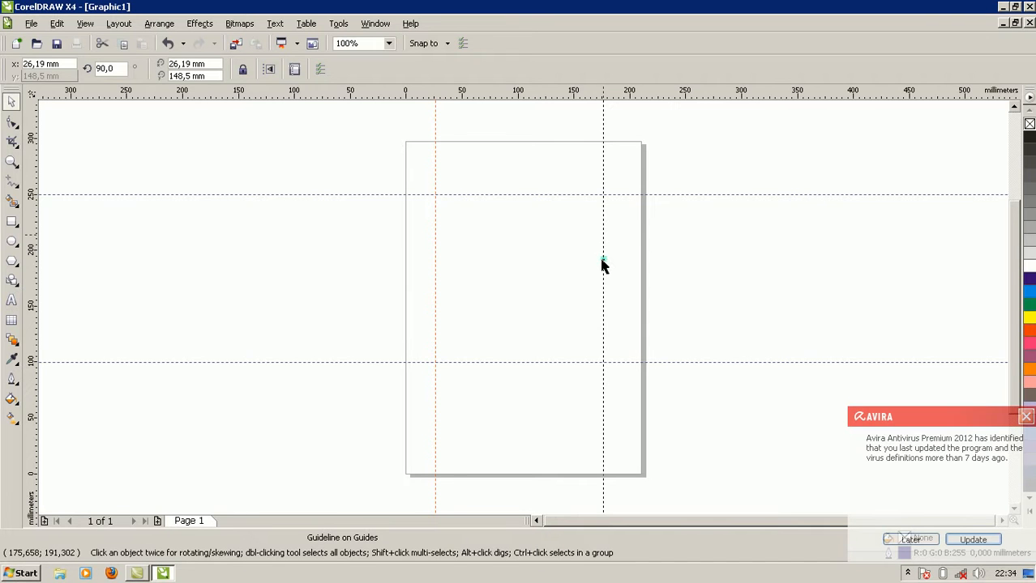
{"action": "left_click", "coordinate": [657, 262]}
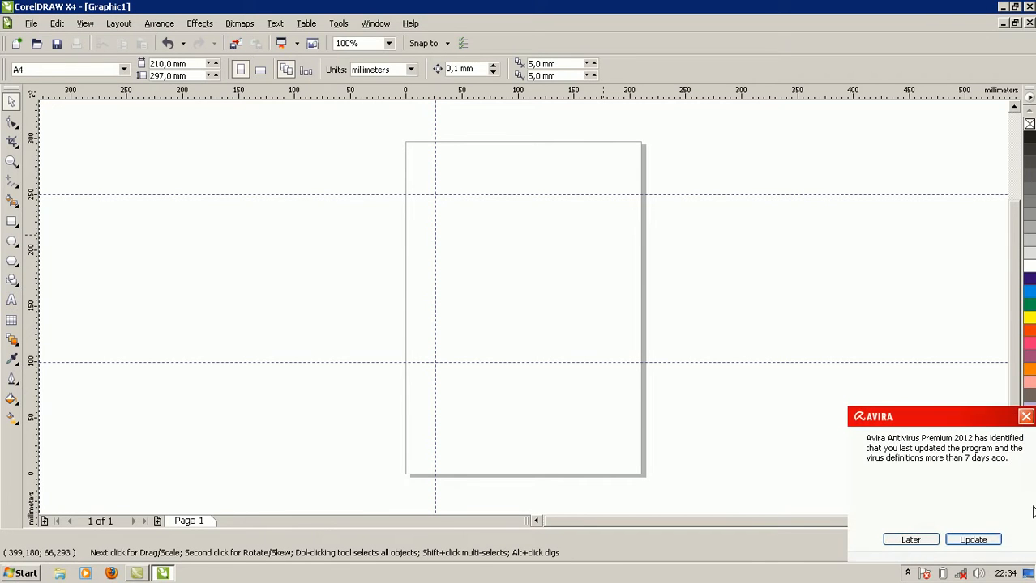
{"action": "left_click", "coordinate": [1026, 419]}
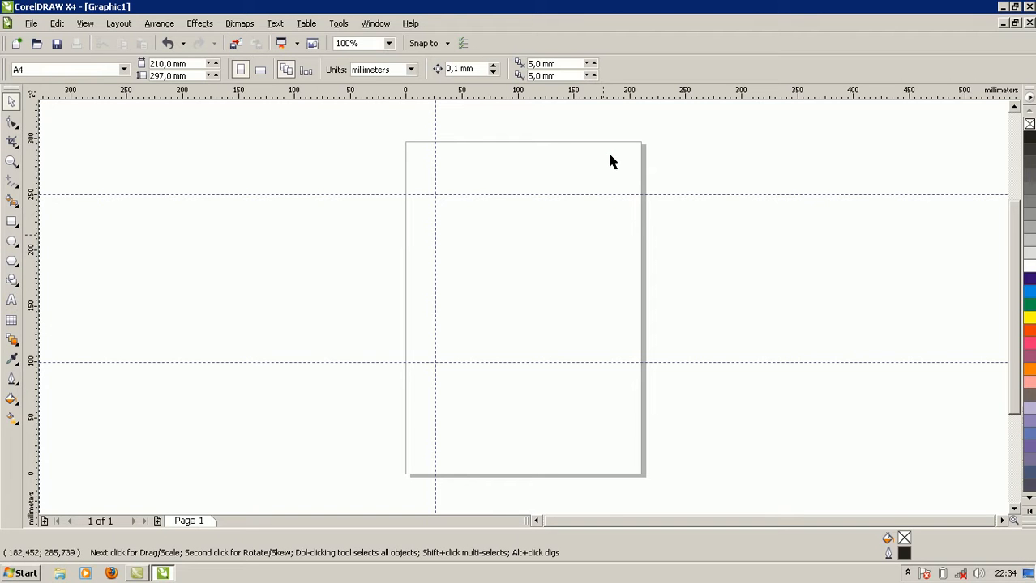
{"action": "left_click_drag", "start_coordinate": [595, 199], "coordinate": [603, 201]}
{"action": "left_click_drag", "start_coordinate": [42, 346], "coordinate": [167, 347]}
{"action": "left_click_drag", "start_coordinate": [36, 339], "coordinate": [520, 316]}
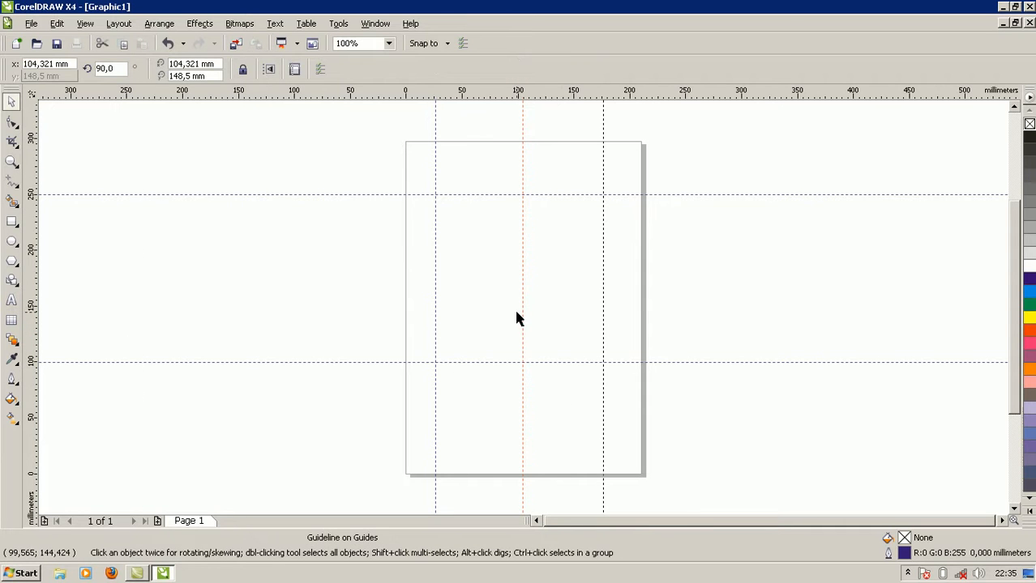
{"action": "key", "text": "Delete"}
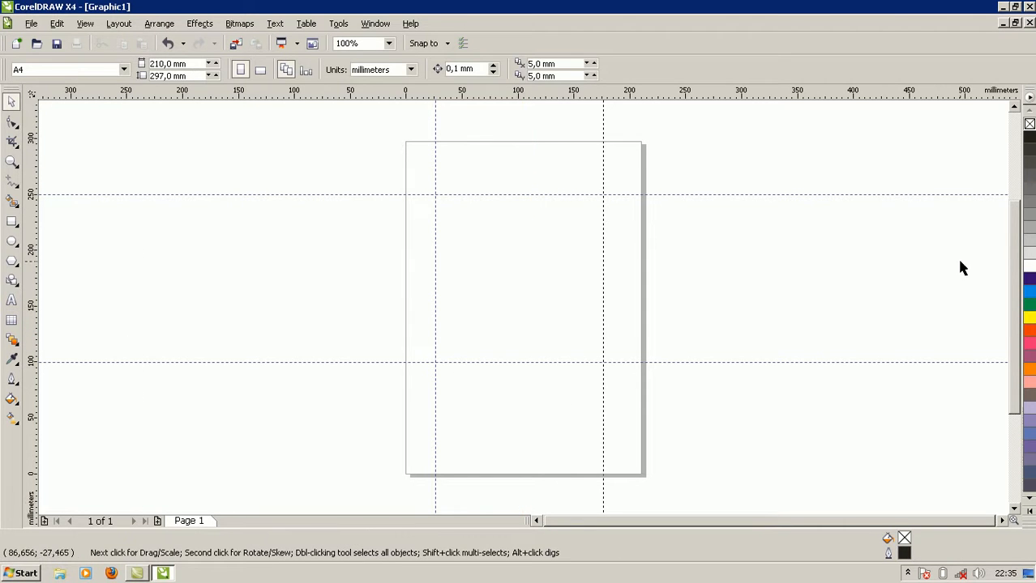
{"action": "left_click", "coordinate": [602, 173]}
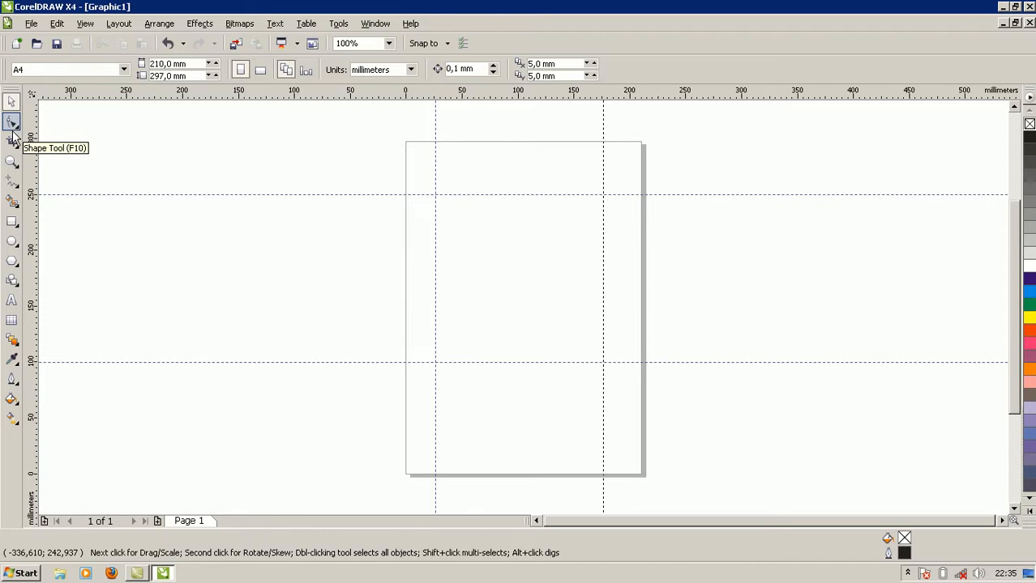
Draw a closed square with the Bezier tool through the four guideline intersections and fill it with 40% Black.
{"action": "left_click", "coordinate": [15, 192]}
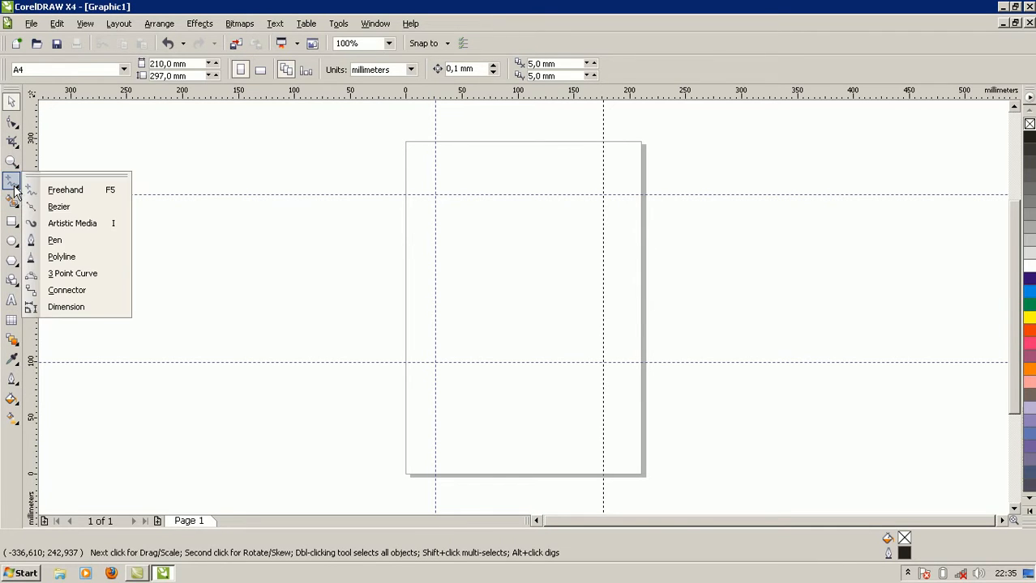
{"action": "left_click", "coordinate": [51, 209]}
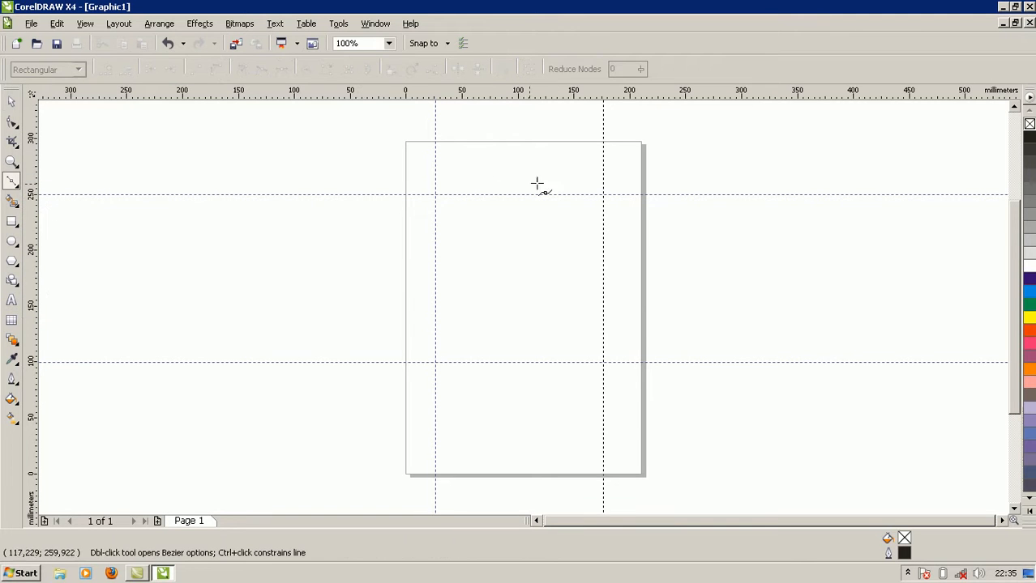
{"action": "left_click", "coordinate": [436, 195]}
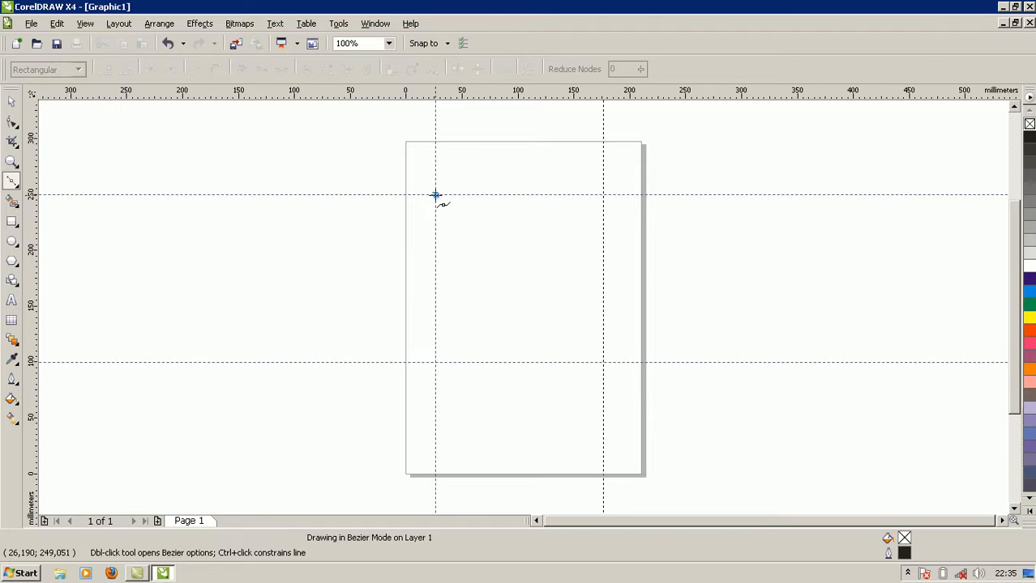
{"action": "left_click", "coordinate": [435, 363]}
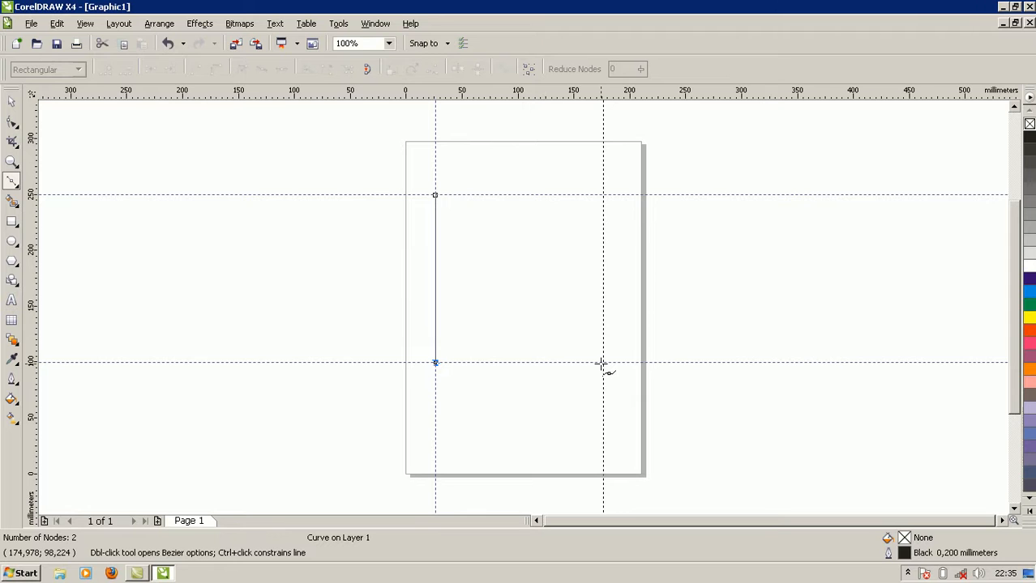
{"action": "left_click", "coordinate": [603, 363]}
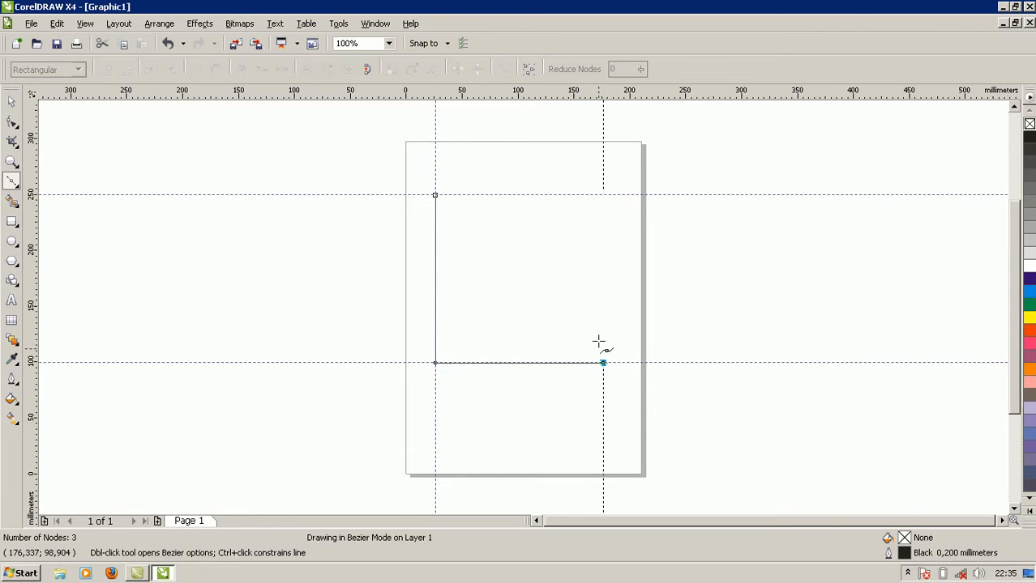
{"action": "left_click", "coordinate": [603, 195]}
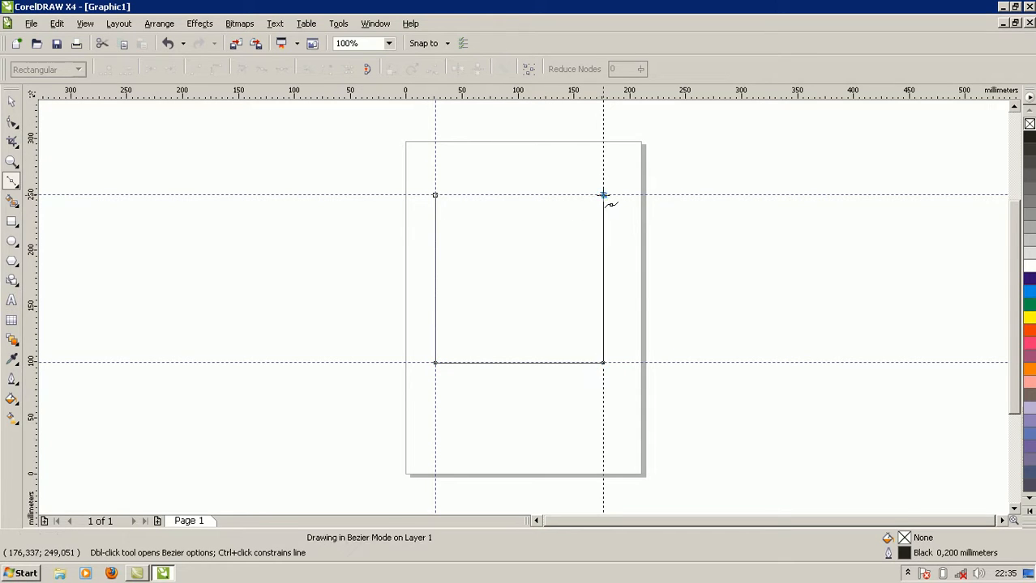
{"action": "left_click", "coordinate": [435, 196]}
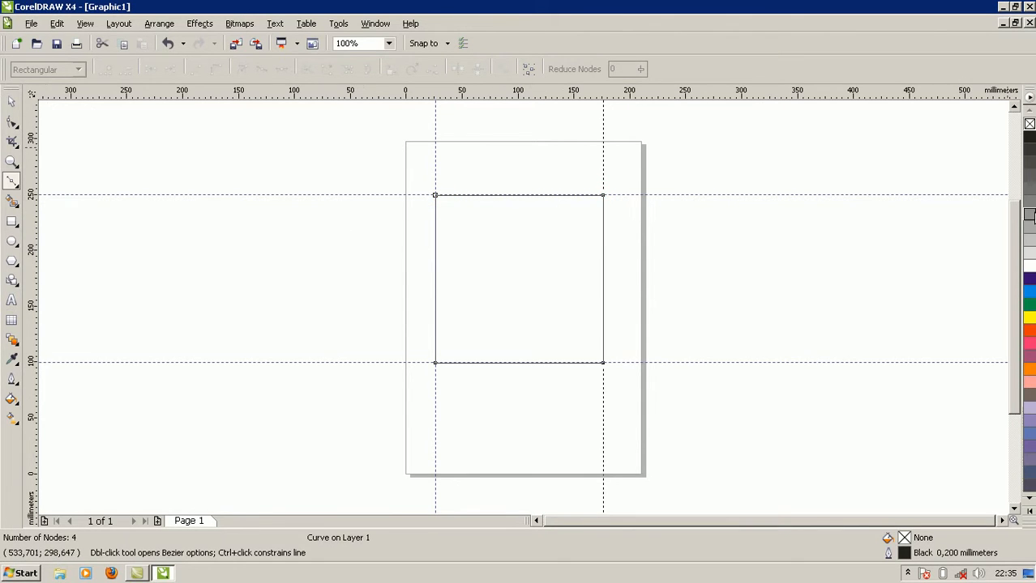
{"action": "left_click", "coordinate": [1029, 215]}
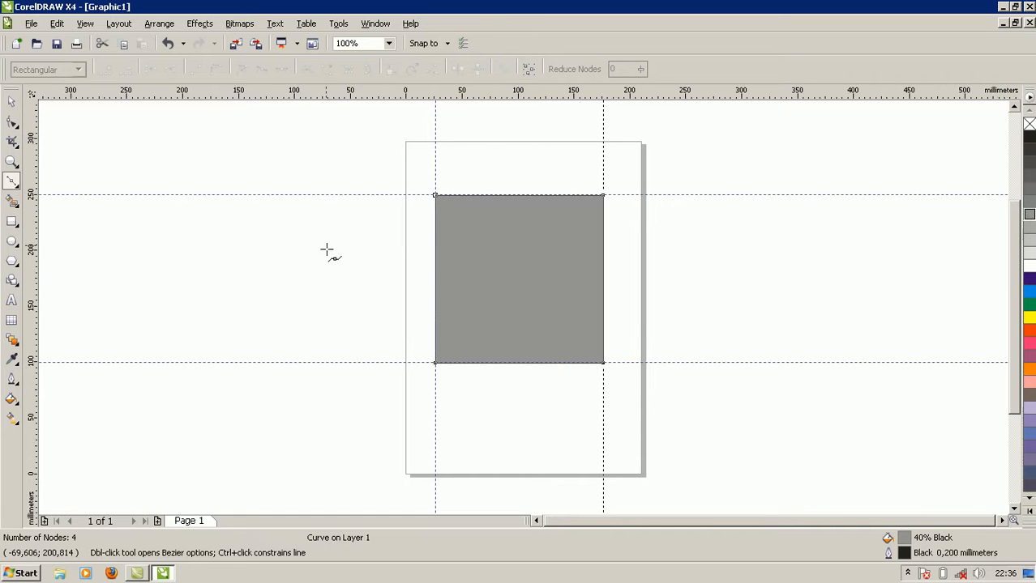
Place a copy of the grey square in the empty area beside the page, centred at about x -242 mm, y 94 mm.
{"action": "left_click", "coordinate": [11, 101]}
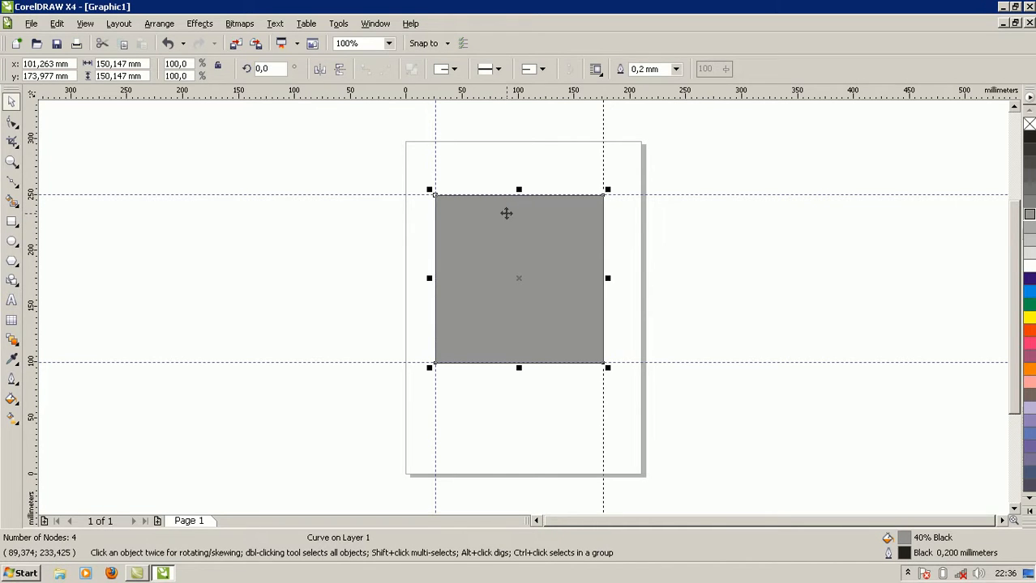
{"action": "left_click_drag", "start_coordinate": [513, 229], "coordinate": [124, 322]}
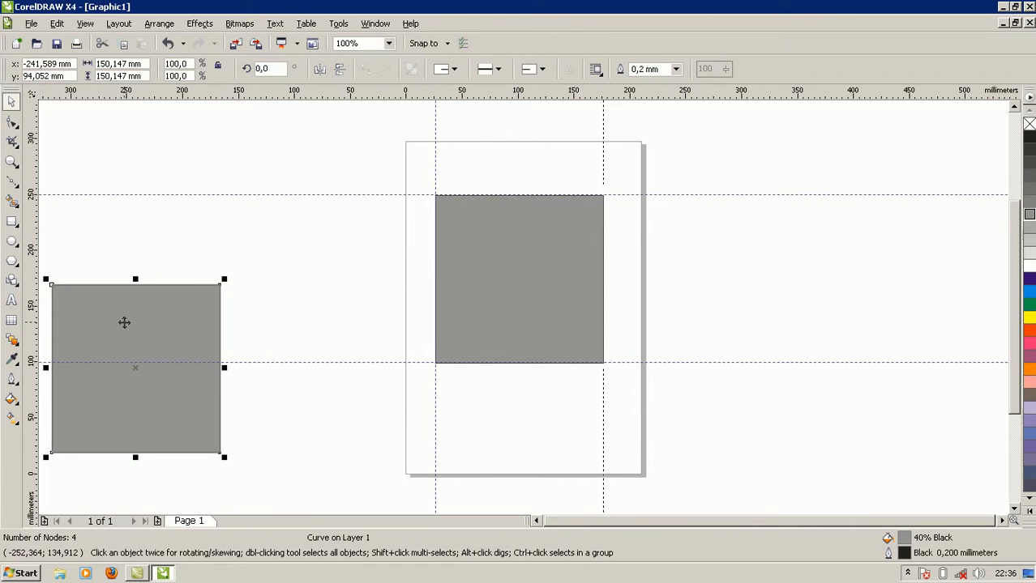
{"action": "left_click", "coordinate": [336, 291]}
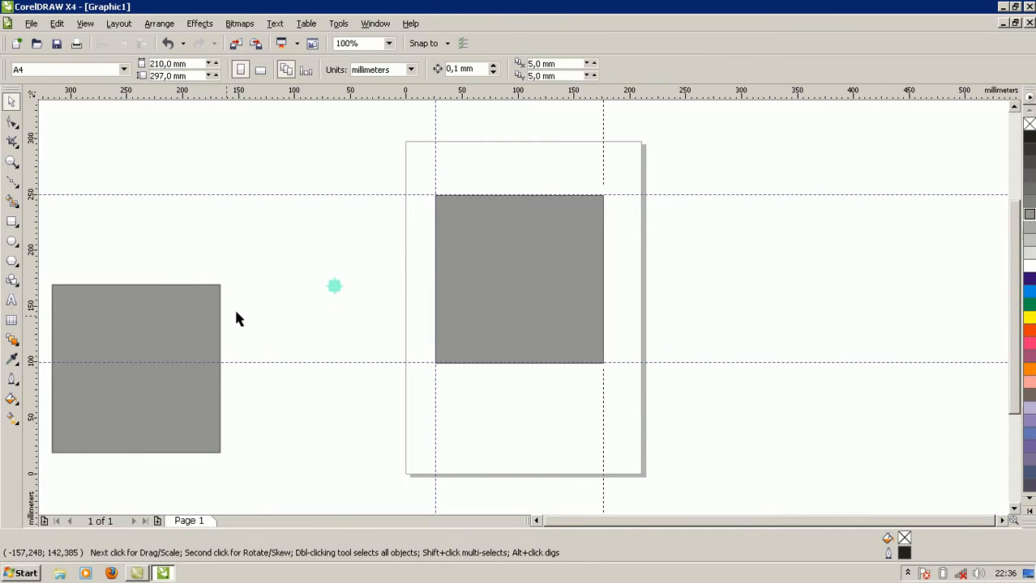
Stretch the original square on the page downward to a height of about 181 mm.
{"action": "left_click", "coordinate": [561, 250]}
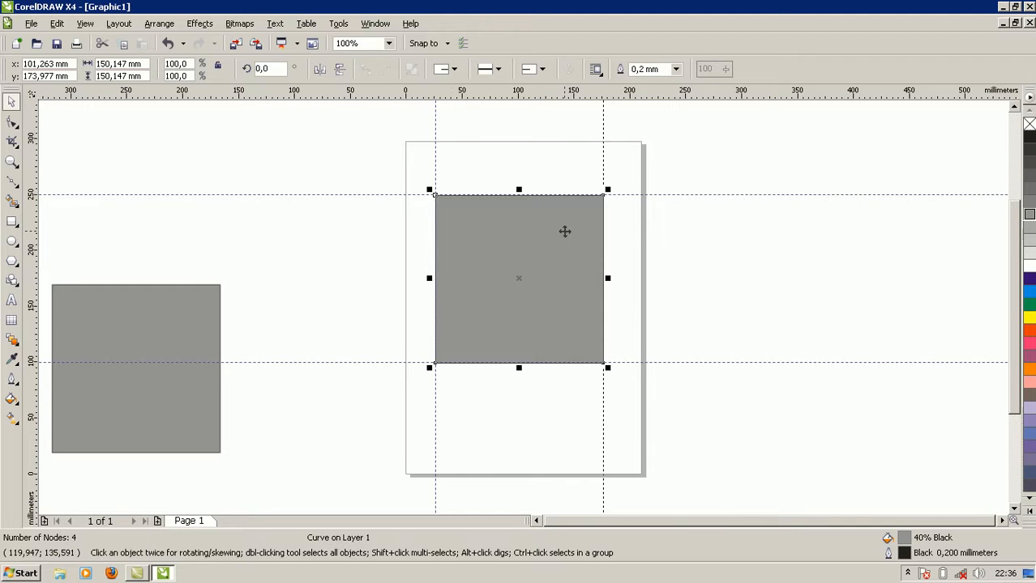
{"action": "left_click", "coordinate": [11, 125]}
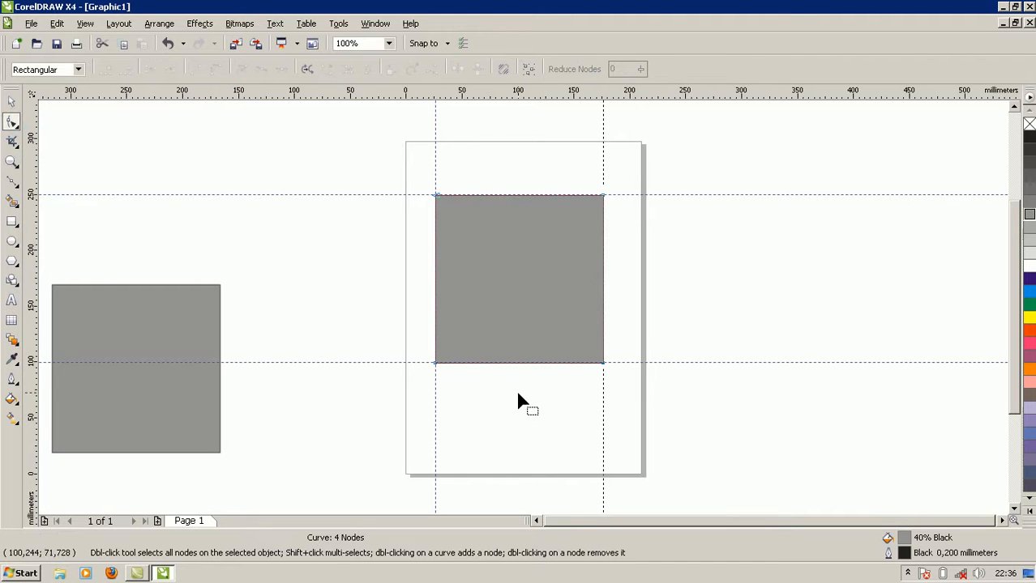
{"action": "left_click", "coordinate": [11, 102]}
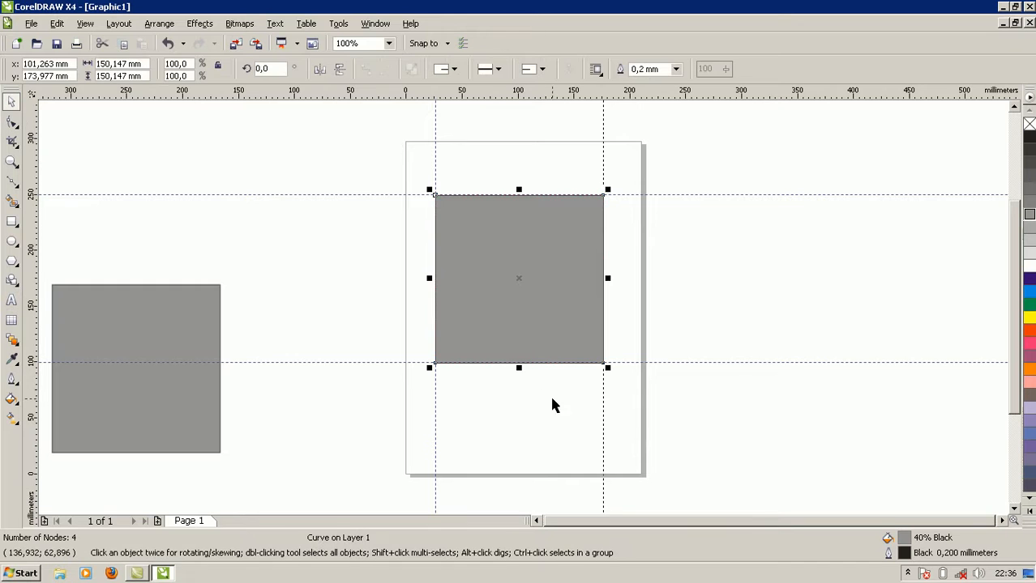
{"action": "left_click_drag", "start_coordinate": [519, 368], "coordinate": [525, 400]}
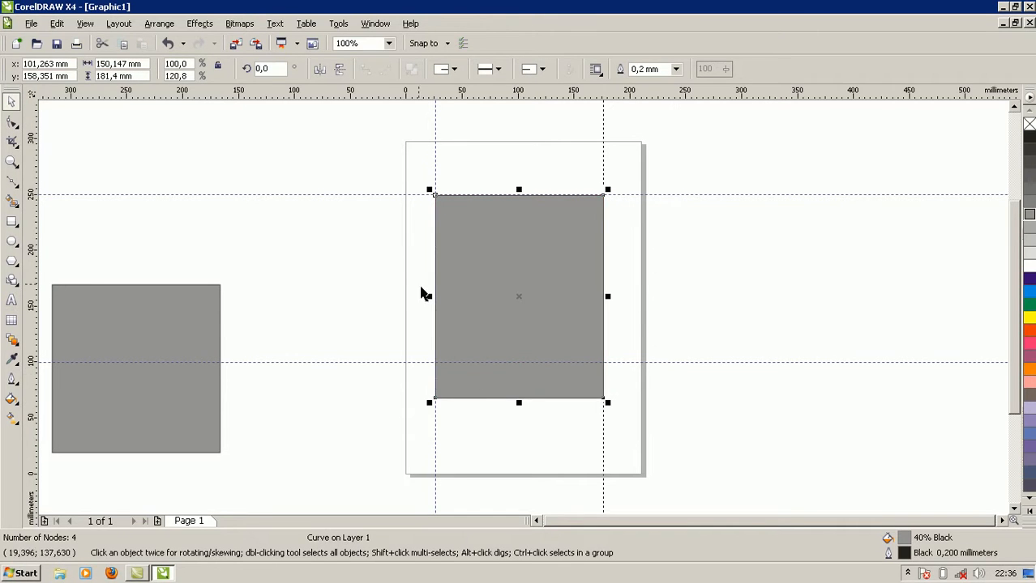
Convert the rectangle's bottom edge to a curve with the Shape tool and bulge it slightly downward.
{"action": "left_click", "coordinate": [12, 122]}
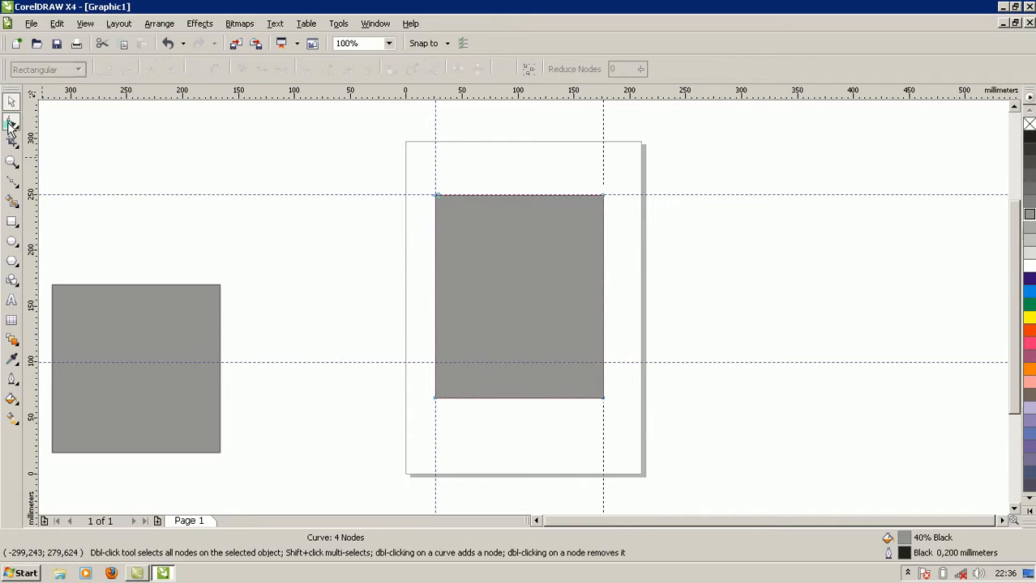
{"action": "left_click", "coordinate": [521, 400]}
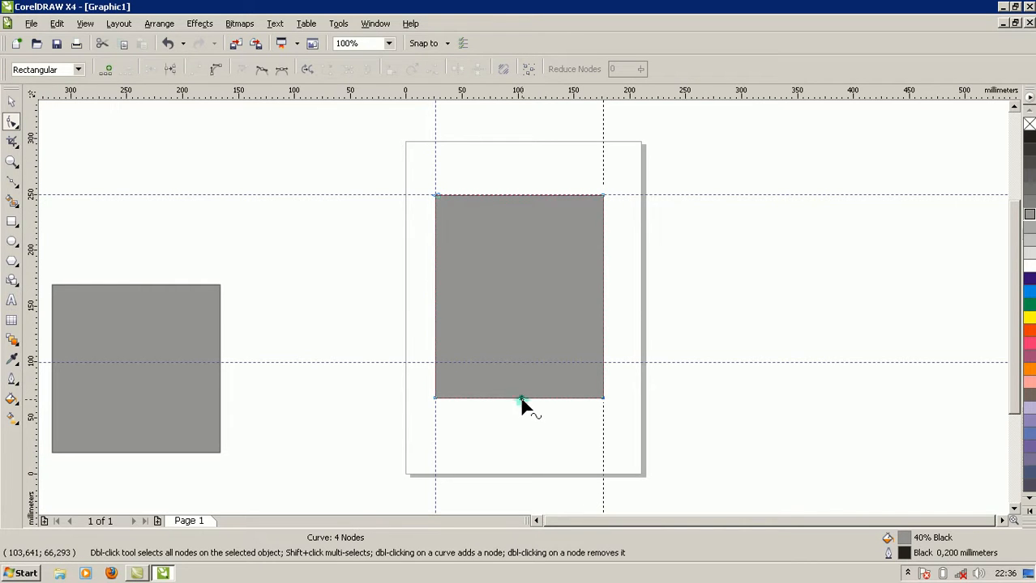
{"action": "left_click", "coordinate": [214, 70]}
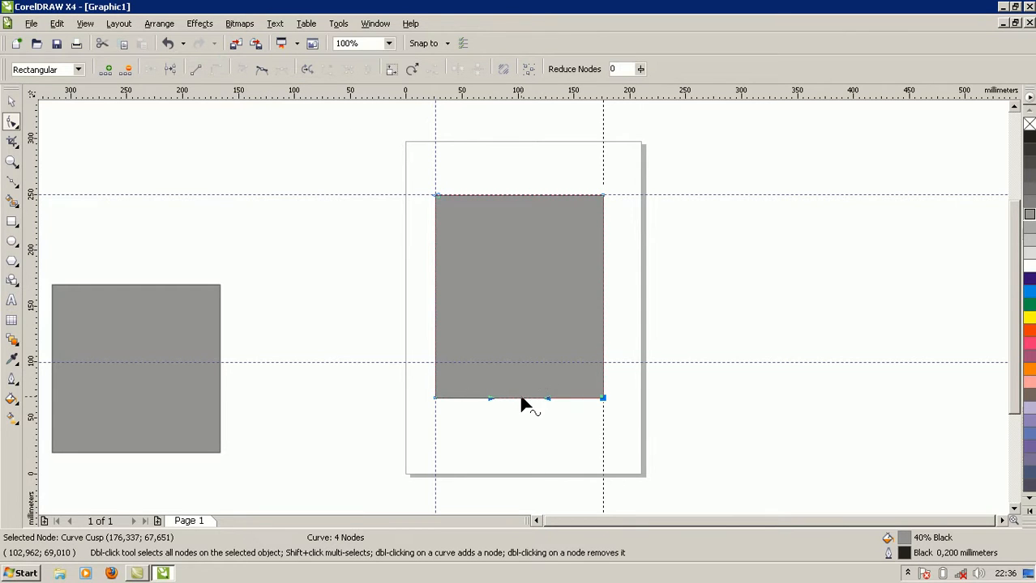
{"action": "left_click_drag", "start_coordinate": [521, 399], "coordinate": [524, 414]}
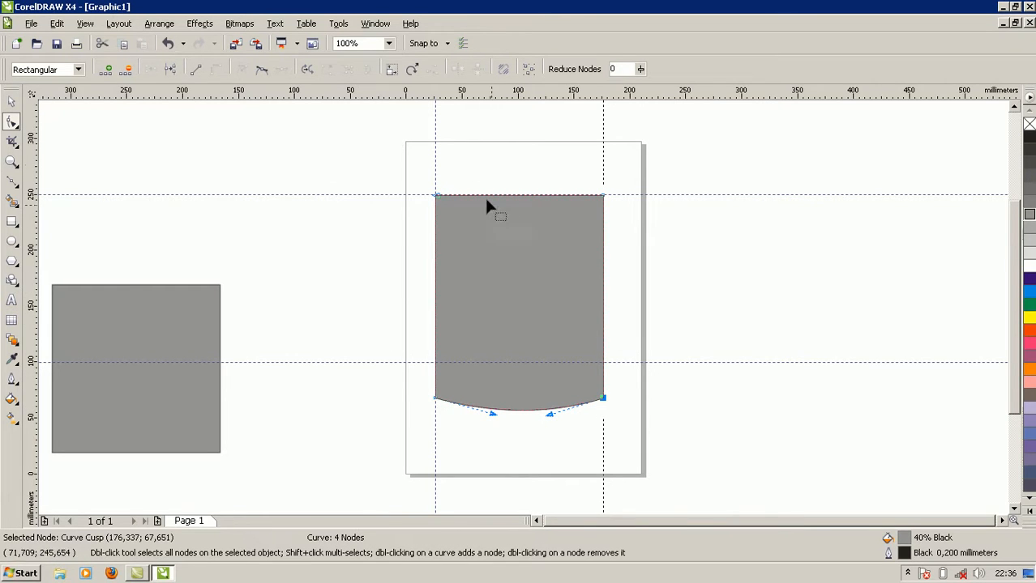
Convert the shape's top edge to a curve and bulge it upward into a shallow arch.
{"action": "left_click", "coordinate": [520, 201]}
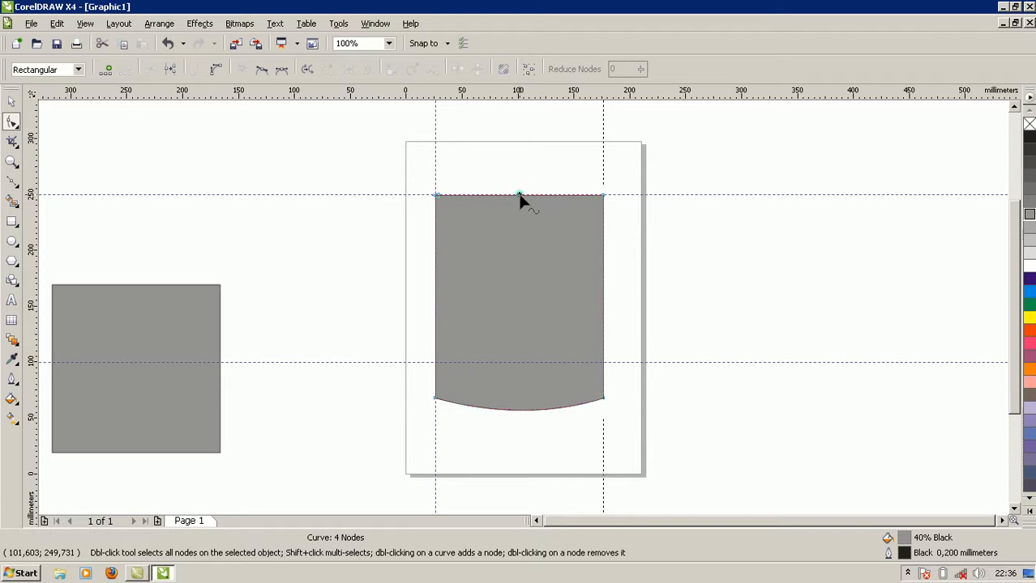
{"action": "left_click", "coordinate": [215, 69]}
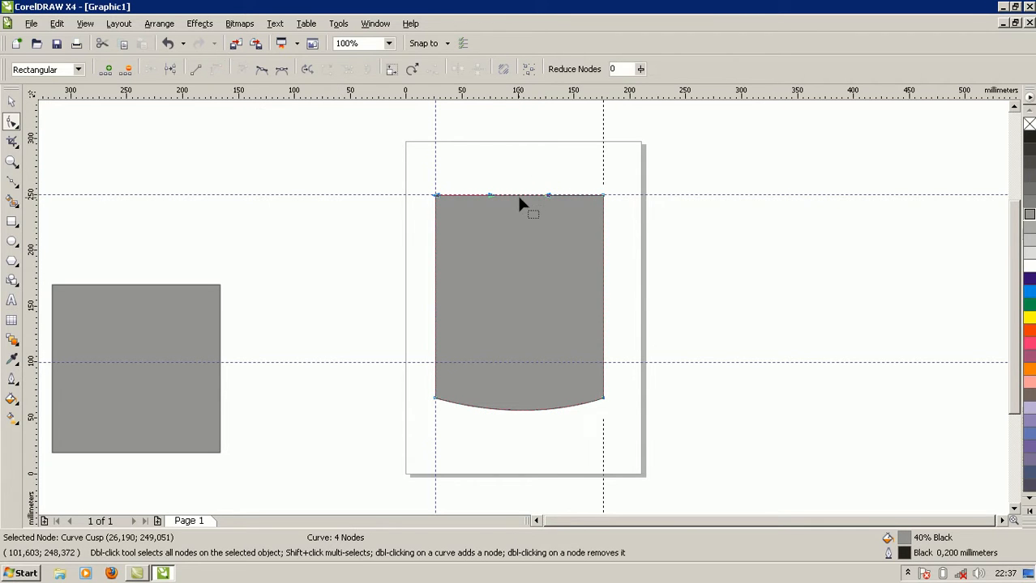
{"action": "left_click_drag", "start_coordinate": [519, 201], "coordinate": [504, 170]}
{"action": "left_click", "coordinate": [535, 221]}
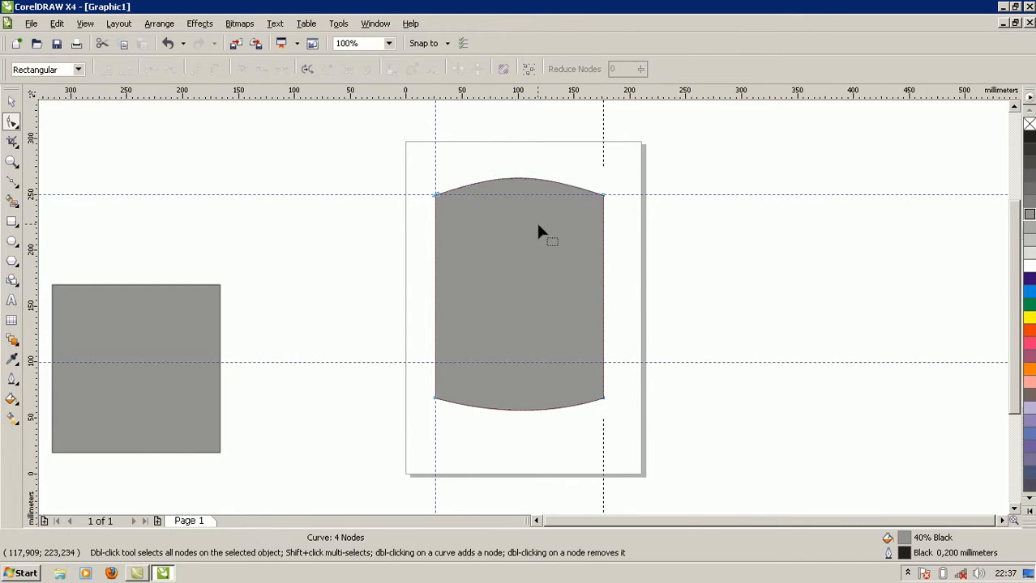
Convert the shape's left edge to a curve and bend it slightly inward.
{"action": "left_click", "coordinate": [434, 363]}
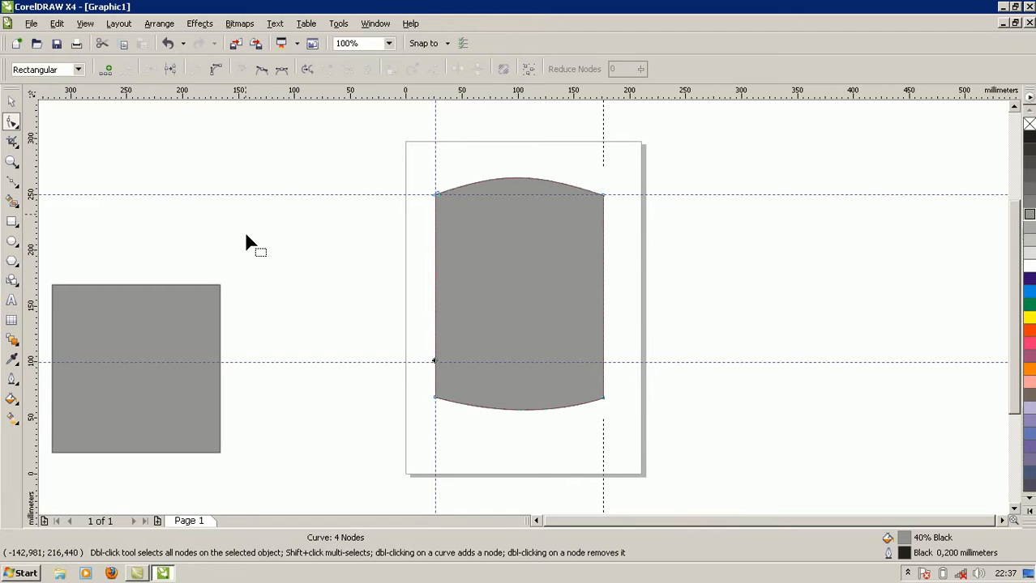
{"action": "left_click", "coordinate": [215, 69]}
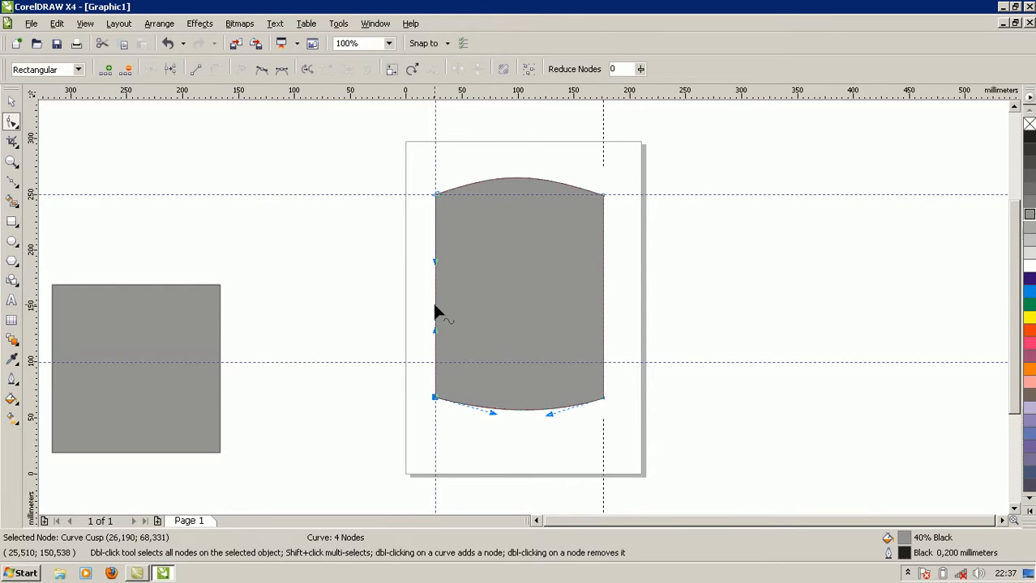
{"action": "left_click_drag", "start_coordinate": [435, 307], "coordinate": [443, 309]}
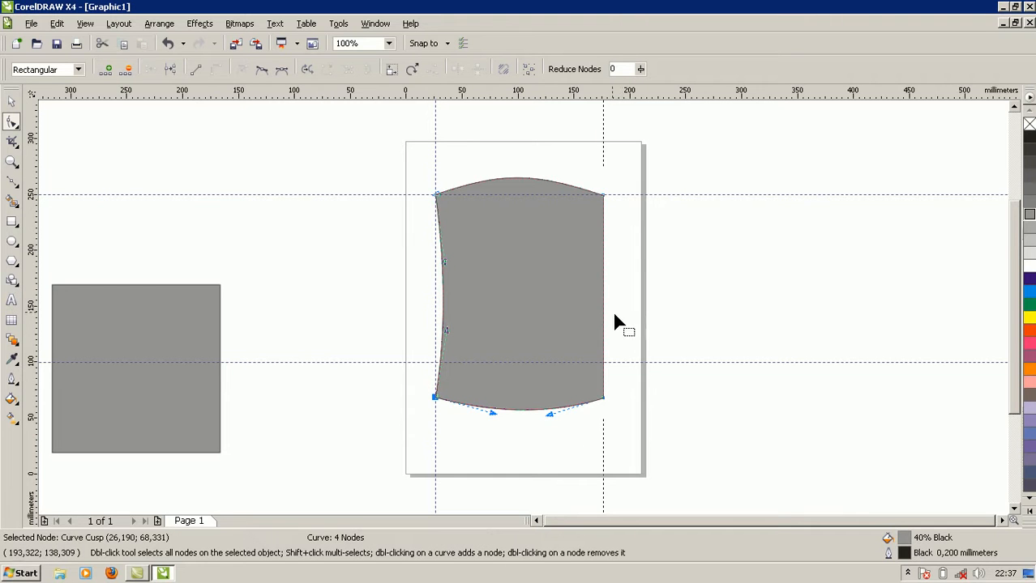
Convert the shape's right edge to a curve and bend it slightly inward to mirror the left edge.
{"action": "left_click", "coordinate": [607, 367]}
{"action": "left_click", "coordinate": [216, 71]}
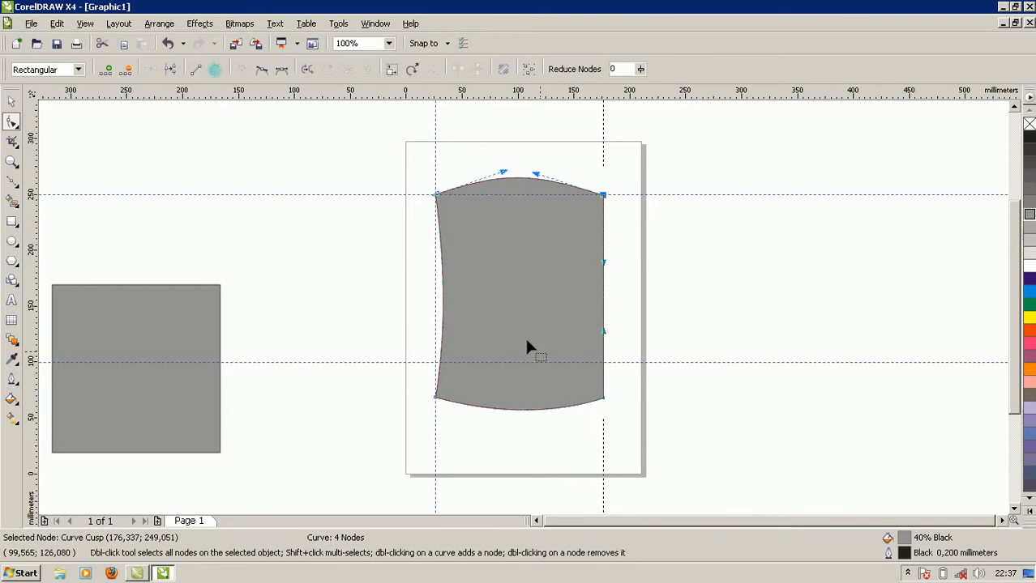
{"action": "left_click_drag", "start_coordinate": [605, 305], "coordinate": [596, 313]}
{"action": "left_click", "coordinate": [637, 304]}
{"action": "scroll", "coordinate": [651, 359], "scroll_direction": "up", "scroll_amount": 1}
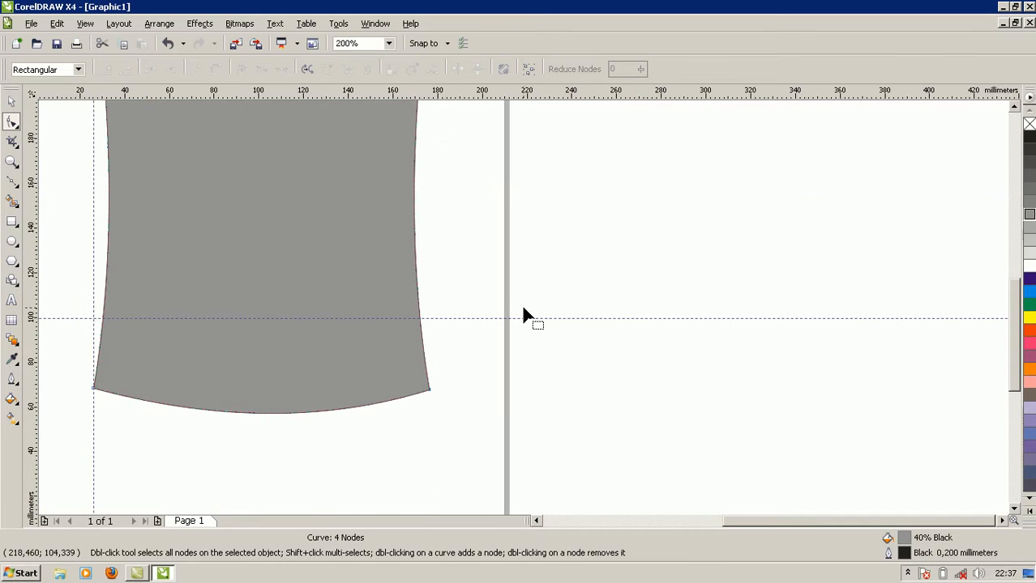
Add a vertical guideline at about 178 mm, next to the right corners of the curved shape.
{"action": "scroll", "coordinate": [522, 315], "scroll_direction": "down", "scroll_amount": 1}
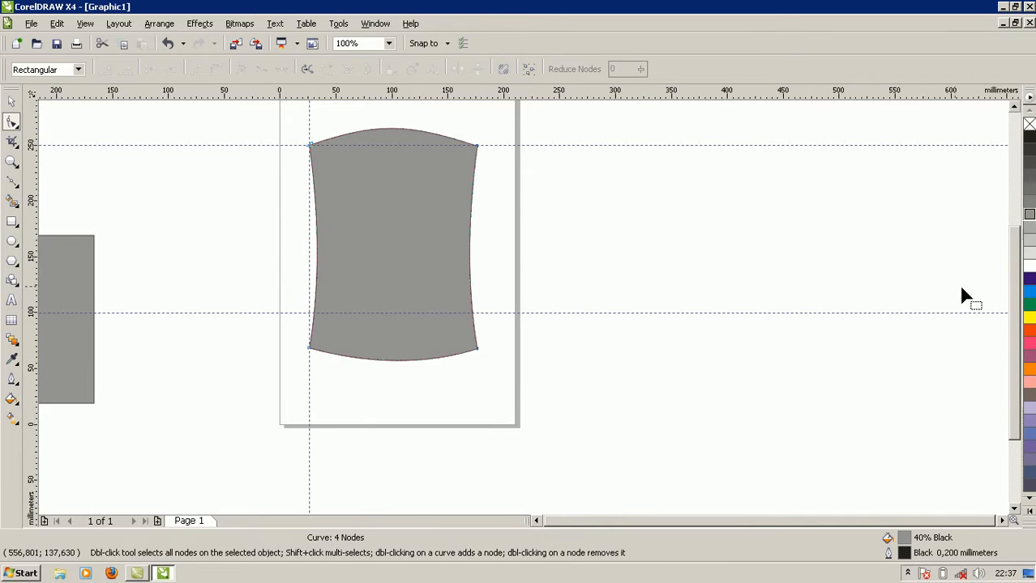
{"action": "left_click_drag", "start_coordinate": [1013, 324], "coordinate": [1002, 282]}
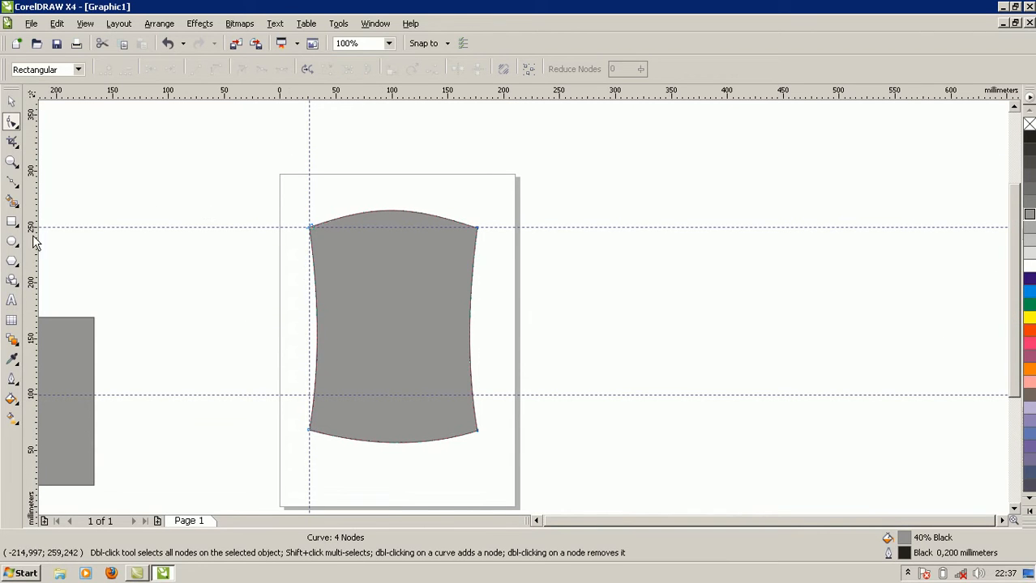
{"action": "left_click_drag", "start_coordinate": [35, 275], "coordinate": [478, 283]}
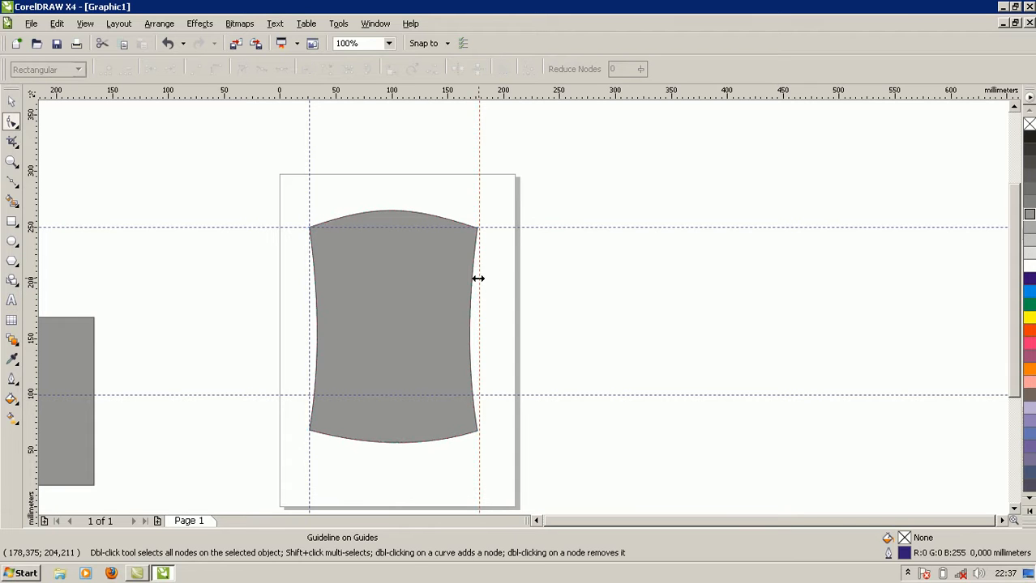
{"action": "left_click", "coordinate": [11, 100]}
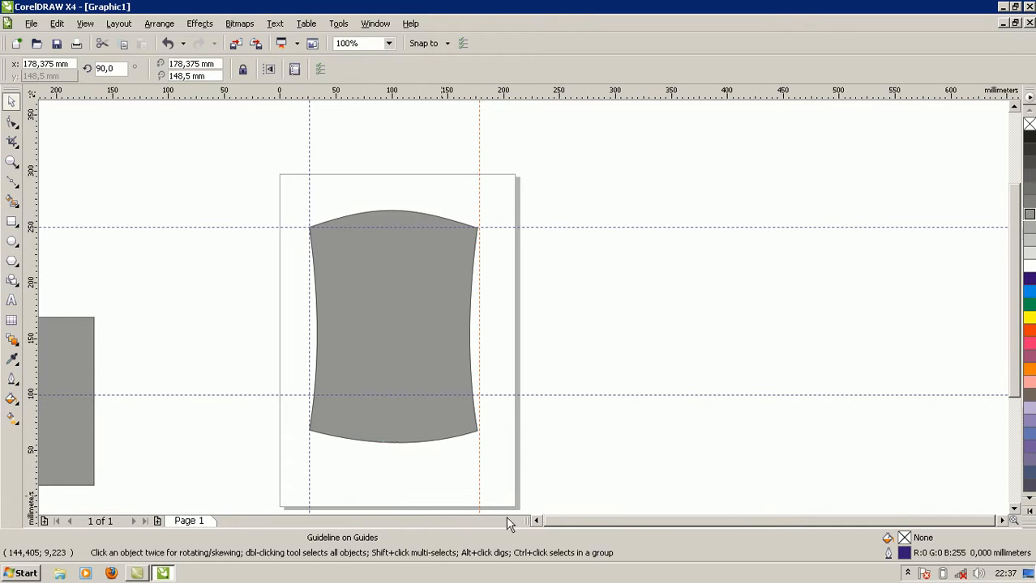
Duplicate the grey square beside the page, shrink the copy to about 39 × 51 mm and place it just left of the page.
{"action": "left_click_drag", "start_coordinate": [538, 523], "coordinate": [534, 522]}
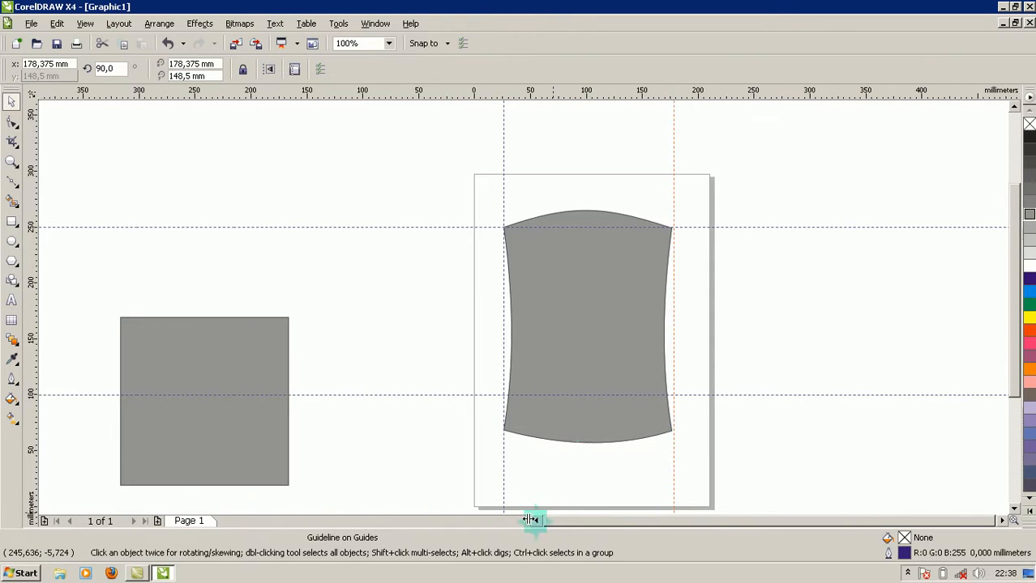
{"action": "left_click", "coordinate": [208, 375]}
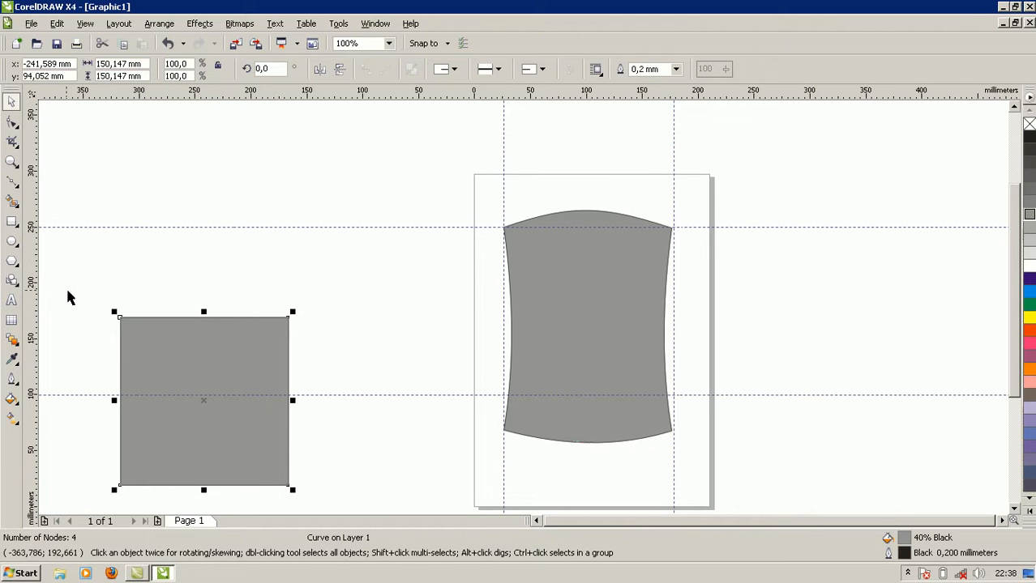
{"action": "left_click_drag", "start_coordinate": [250, 374], "coordinate": [432, 243]}
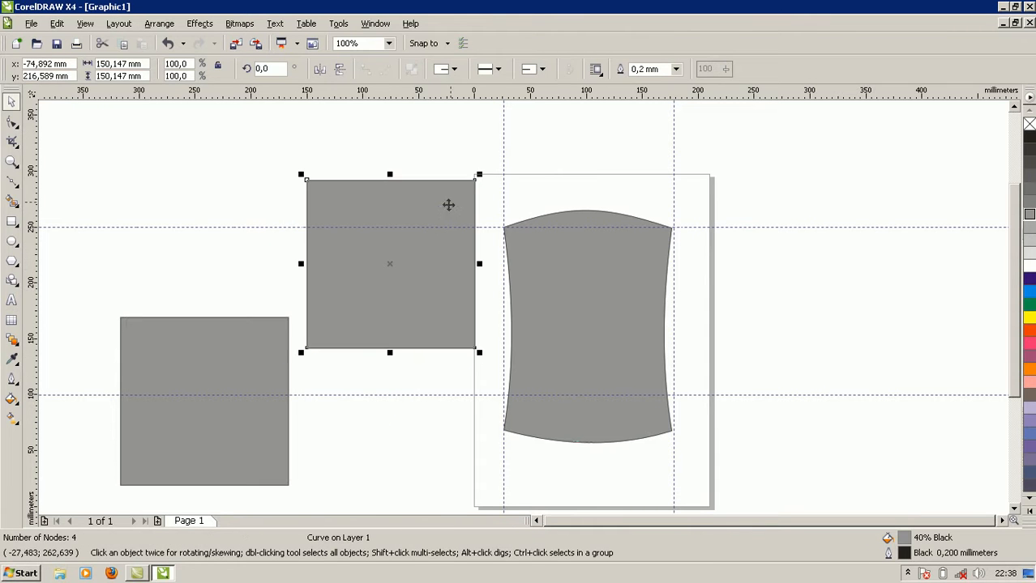
{"action": "left_click_drag", "start_coordinate": [479, 175], "coordinate": [423, 283]}
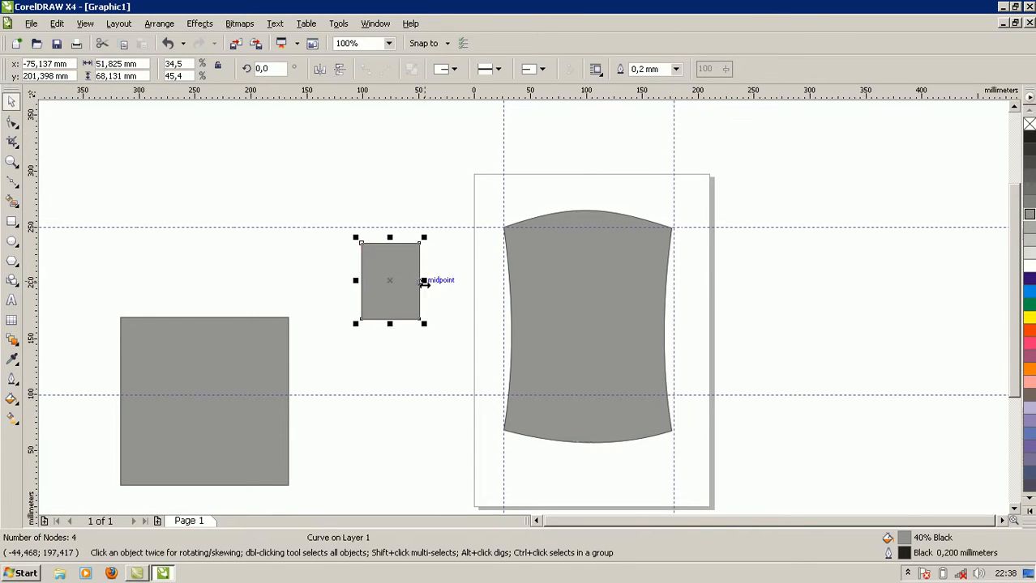
{"action": "left_click_drag", "start_coordinate": [423, 240], "coordinate": [422, 262]}
{"action": "left_click", "coordinate": [422, 267]}
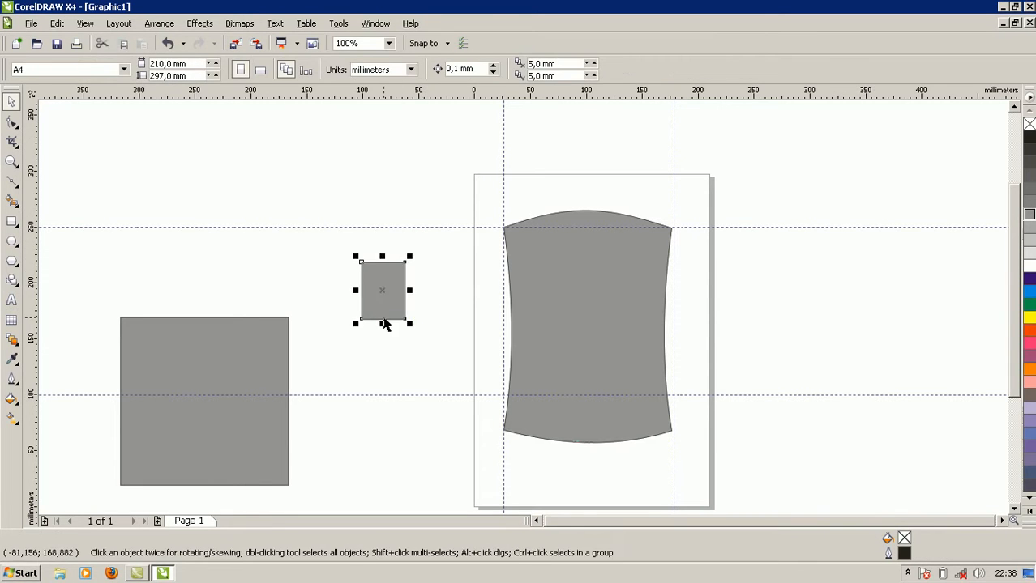
{"action": "left_click", "coordinate": [385, 320]}
{"action": "left_click_drag", "start_coordinate": [384, 280], "coordinate": [427, 258]}
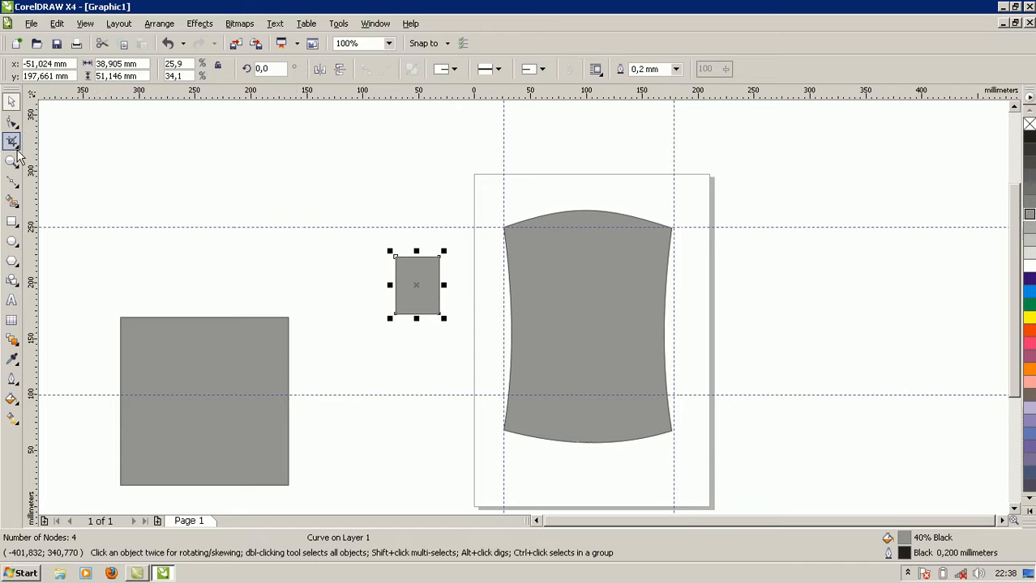
Move the small rectangle's top-right node about 5.4 mm inward, and convert its bottom edge to a curve bulging slightly downward.
{"action": "left_click", "coordinate": [12, 123]}
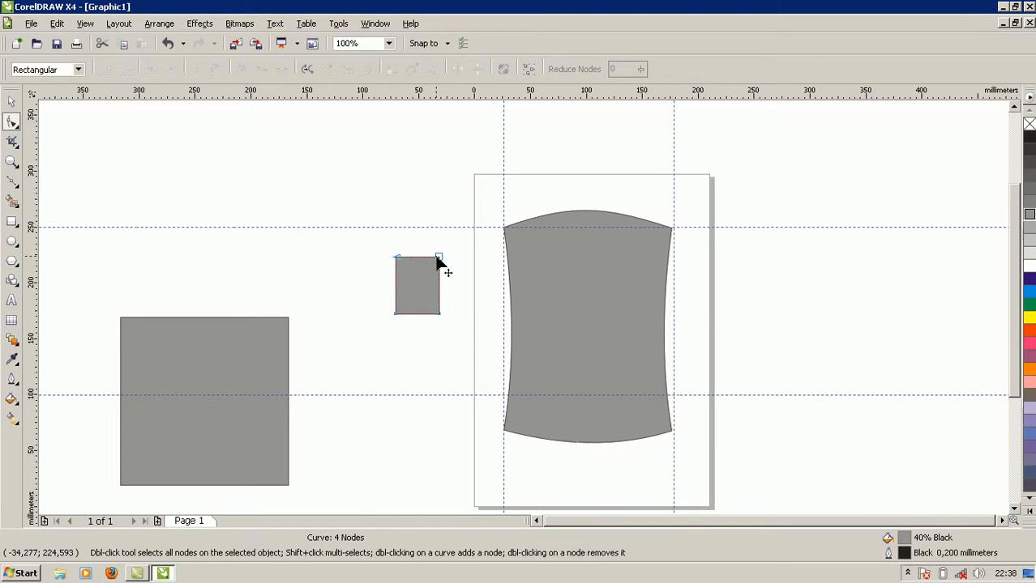
{"action": "left_click_drag", "start_coordinate": [438, 264], "coordinate": [432, 264]}
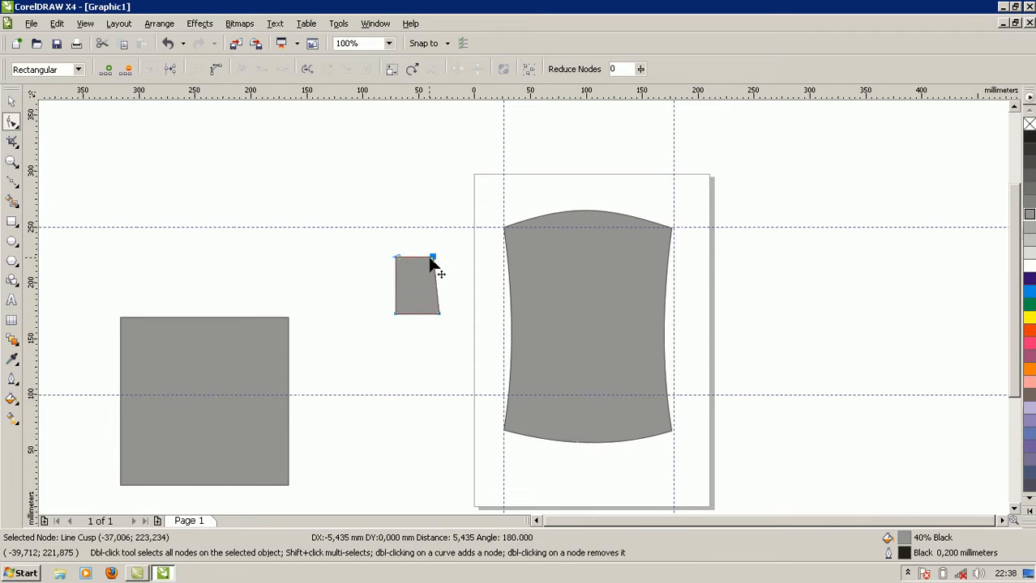
{"action": "scroll", "coordinate": [432, 323], "scroll_direction": "up", "scroll_amount": 1}
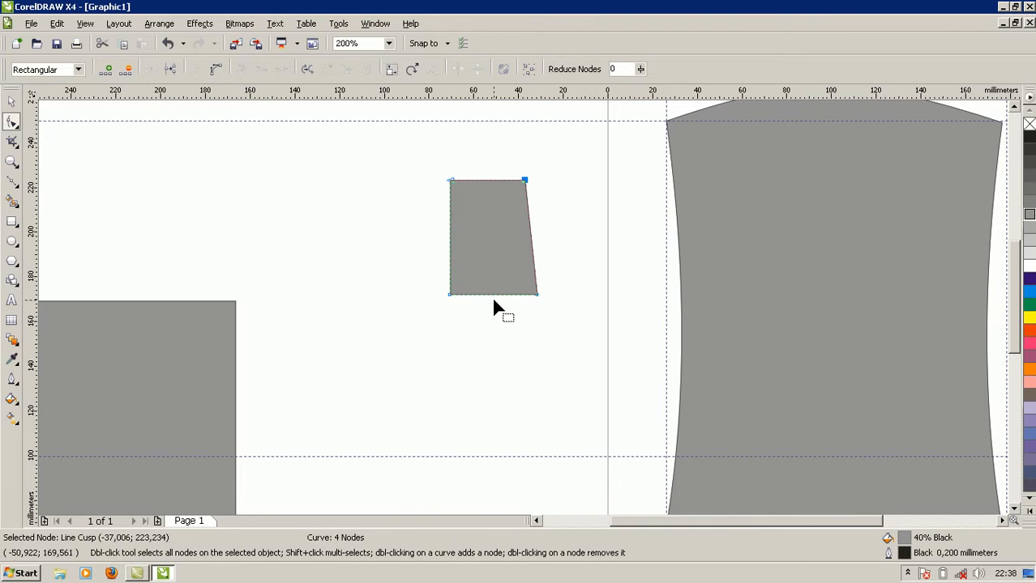
{"action": "left_click", "coordinate": [493, 295]}
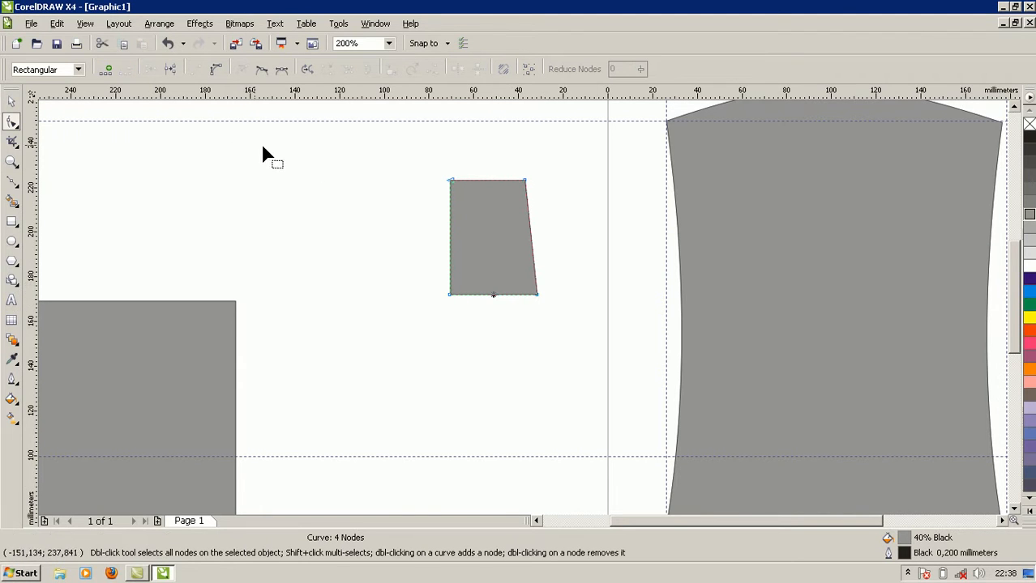
{"action": "left_click", "coordinate": [217, 71]}
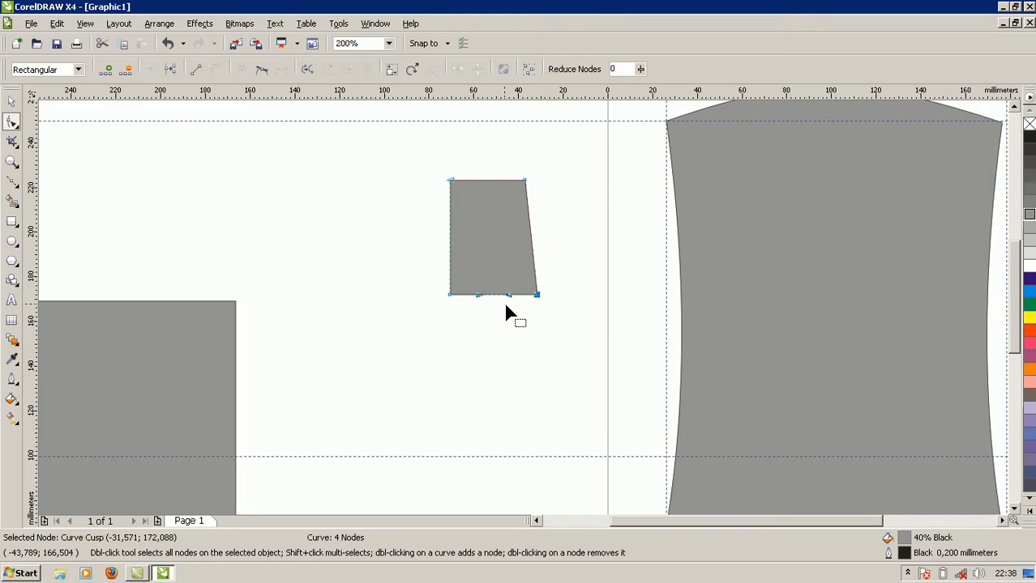
{"action": "left_click_drag", "start_coordinate": [494, 295], "coordinate": [496, 300]}
{"action": "left_click", "coordinate": [580, 334]}
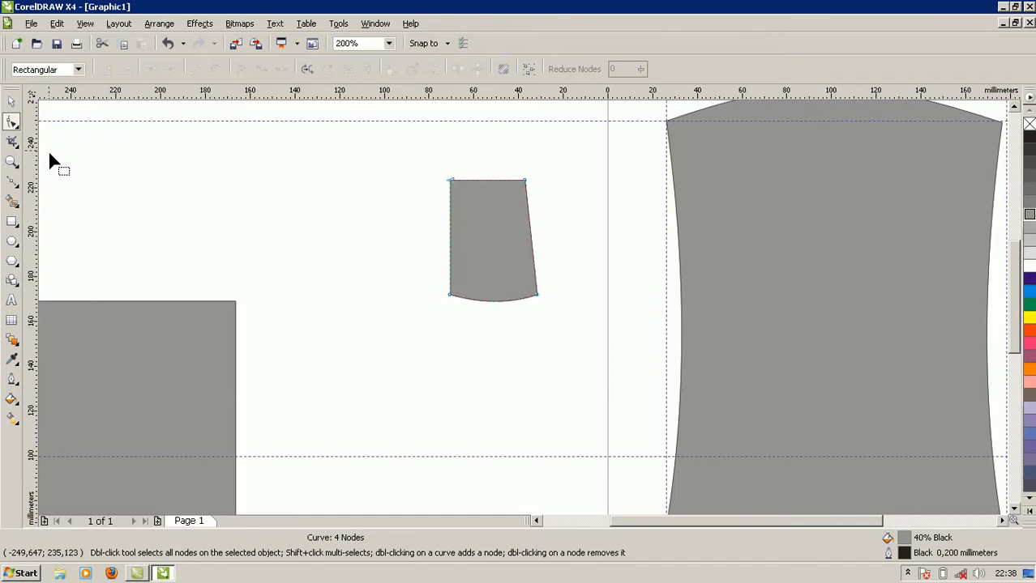
Align the small sleeve shape's top-left corner with the body's left shoulder and rotate it outward about that corner to 309.5°.
{"action": "left_click", "coordinate": [12, 102]}
{"action": "left_click_drag", "start_coordinate": [859, 521], "coordinate": [885, 523]}
{"action": "left_click_drag", "start_coordinate": [420, 226], "coordinate": [635, 169]}
{"action": "scroll", "coordinate": [1014, 347], "scroll_direction": "up", "scroll_amount": 3}
{"action": "left_click", "coordinate": [636, 298]}
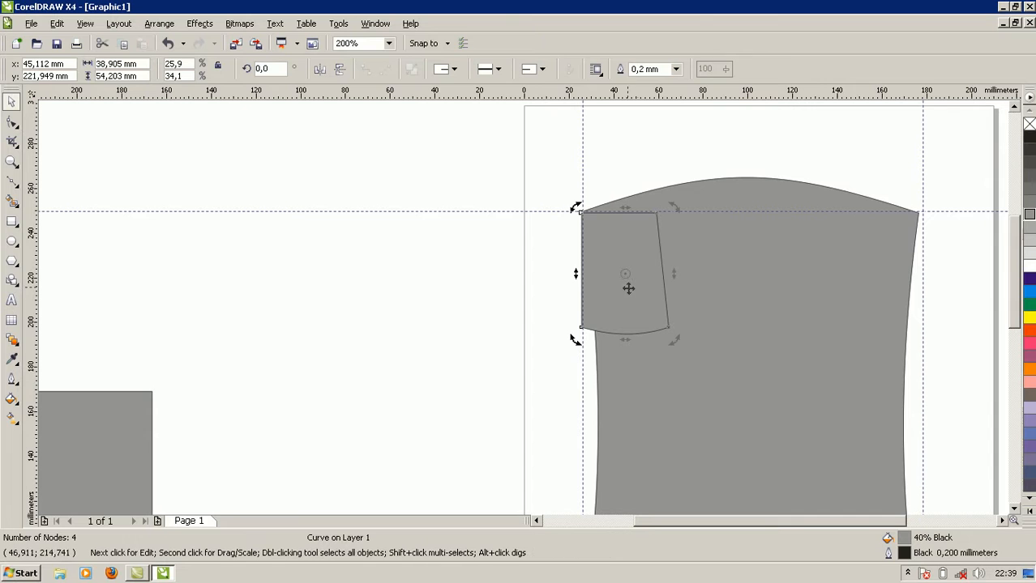
{"action": "left_click_drag", "start_coordinate": [613, 255], "coordinate": [579, 211]}
{"action": "left_click_drag", "start_coordinate": [672, 338], "coordinate": [546, 348]}
{"action": "left_click", "coordinate": [450, 370]}
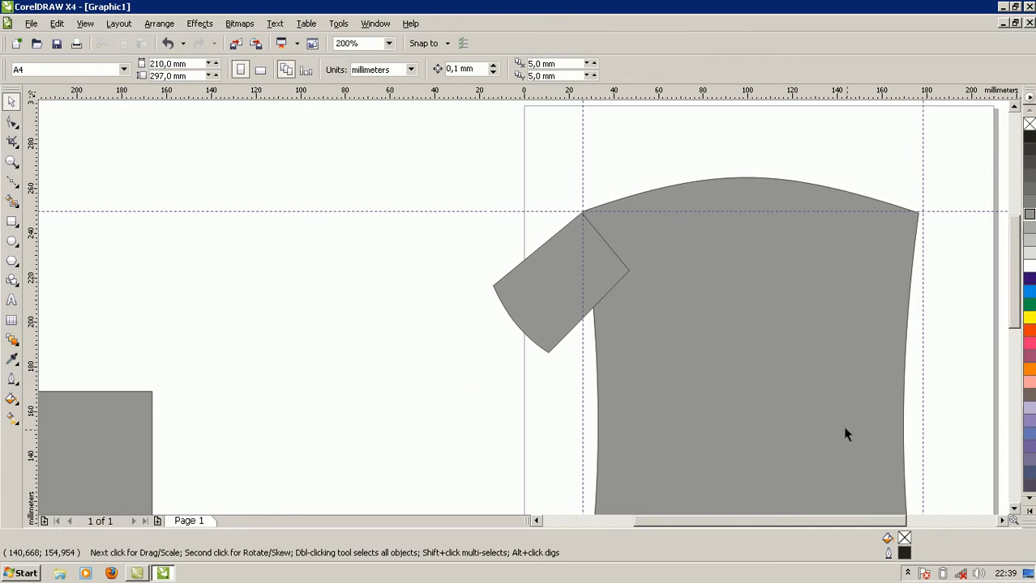
Duplicate the left sleeve onto the right side of the body and mirror the copy horizontally.
{"action": "left_click_drag", "start_coordinate": [717, 523], "coordinate": [769, 523]}
{"action": "left_click", "coordinate": [352, 315]}
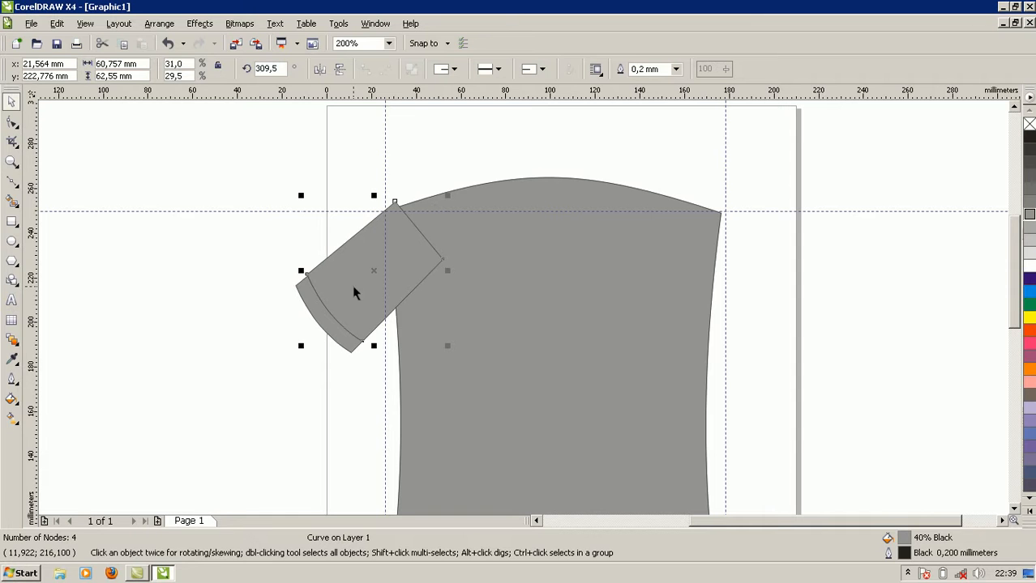
{"action": "left_click_drag", "start_coordinate": [366, 256], "coordinate": [641, 275]}
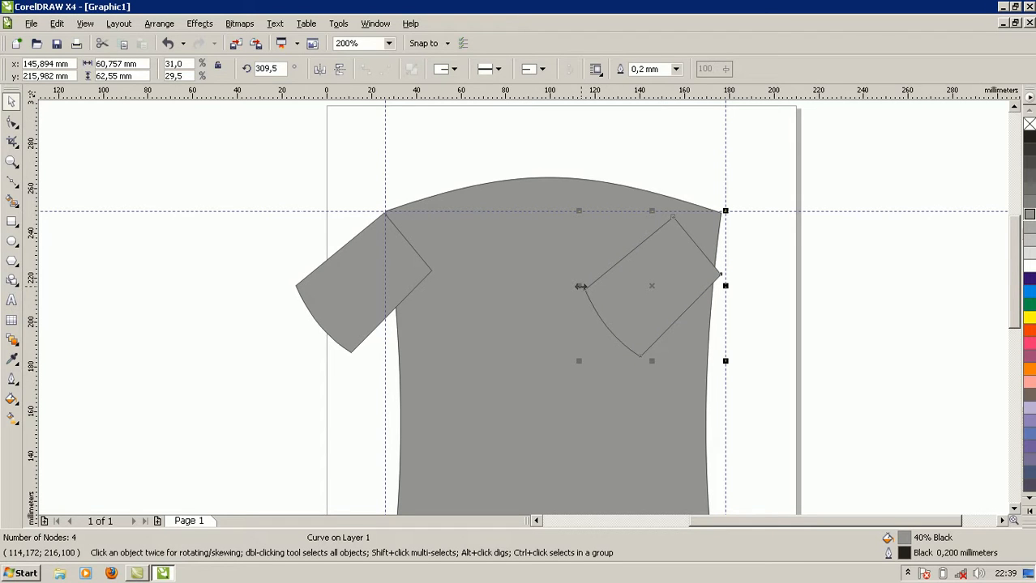
{"action": "left_click_drag", "start_coordinate": [581, 285], "coordinate": [777, 273]}
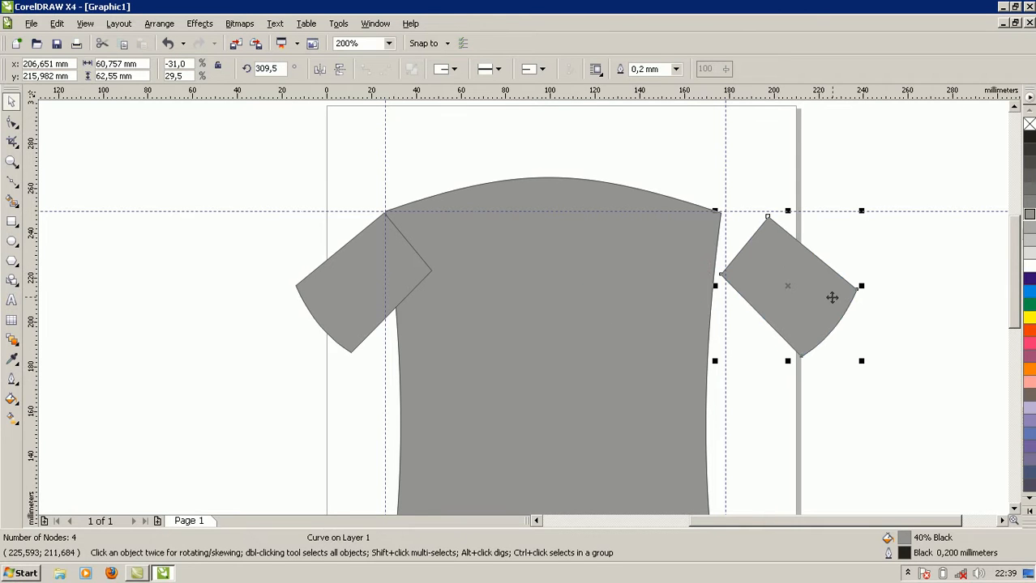
Attach the mirrored sleeve to the body's right shoulder corner and move the right vertical guideline to about 176 mm at that corner.
{"action": "left_click_drag", "start_coordinate": [832, 300], "coordinate": [785, 298]}
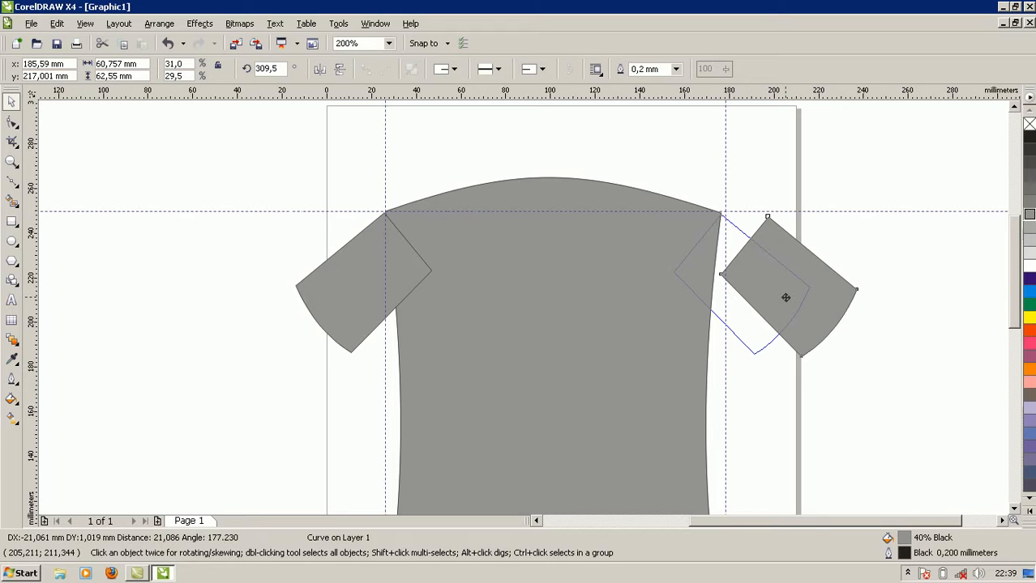
{"action": "left_click_drag", "start_coordinate": [786, 297], "coordinate": [786, 296]}
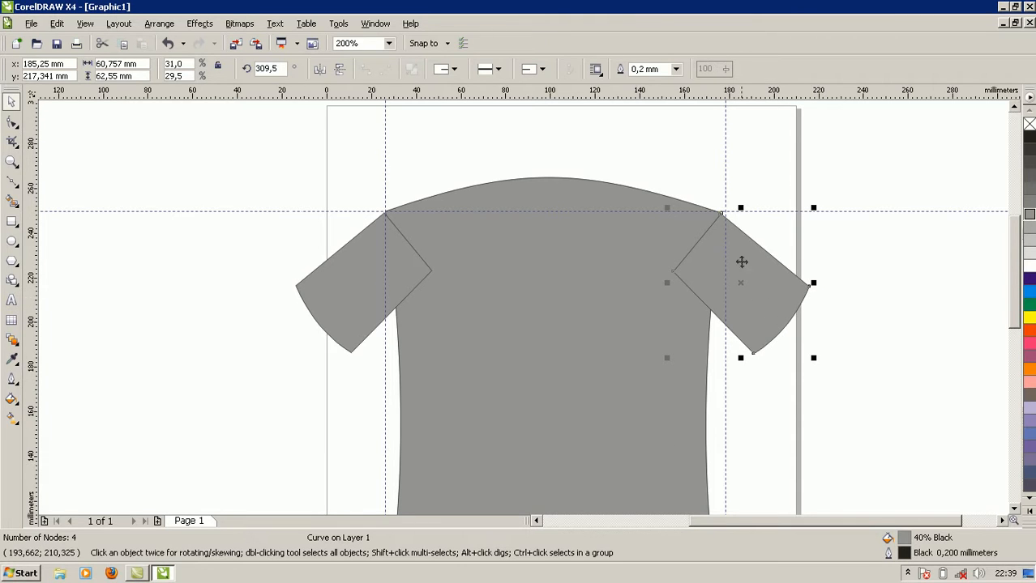
{"action": "left_click_drag", "start_coordinate": [724, 159], "coordinate": [719, 162]}
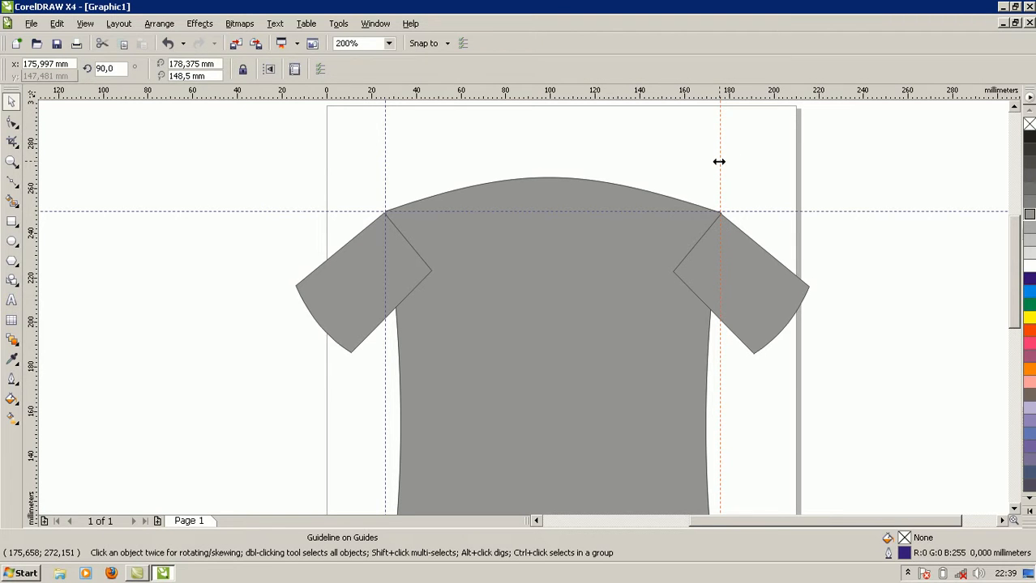
{"action": "left_click", "coordinate": [707, 171]}
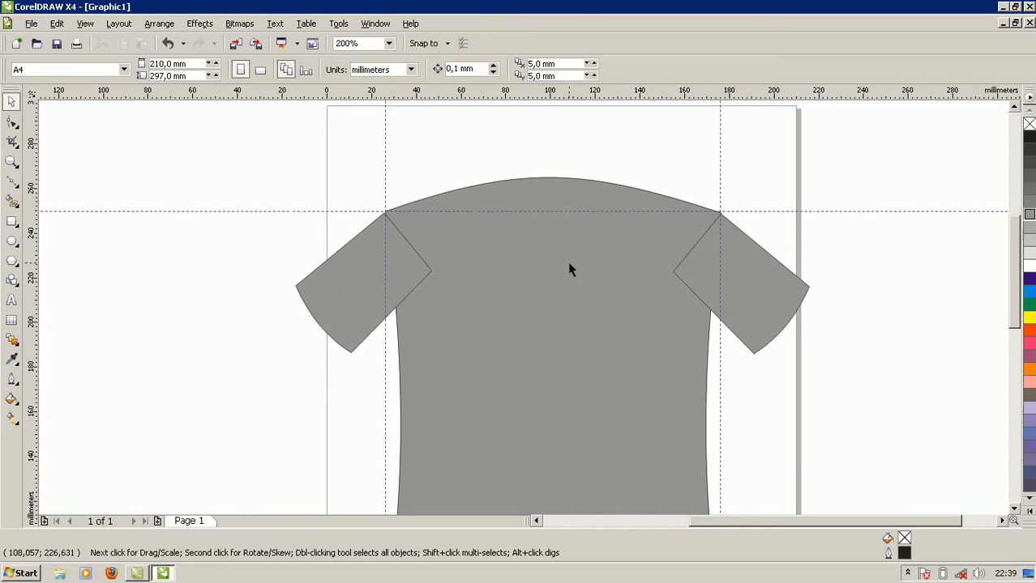
Weld the body and both sleeves into a single shirt outline.
{"action": "left_click", "coordinate": [357, 294]}
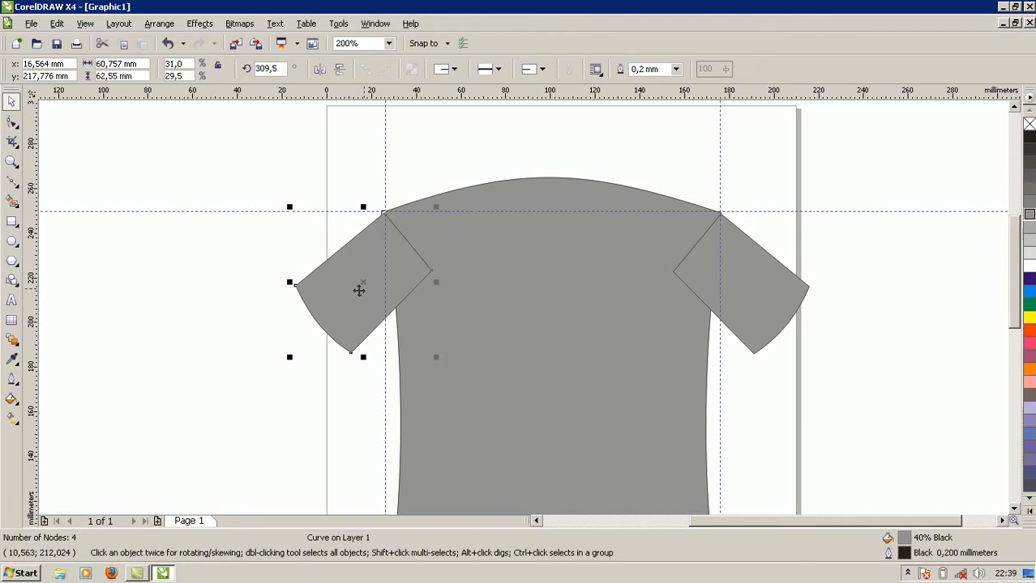
{"action": "left_click", "coordinate": [505, 272], "text": "shift"}
{"action": "left_click", "coordinate": [737, 280], "text": "shift"}
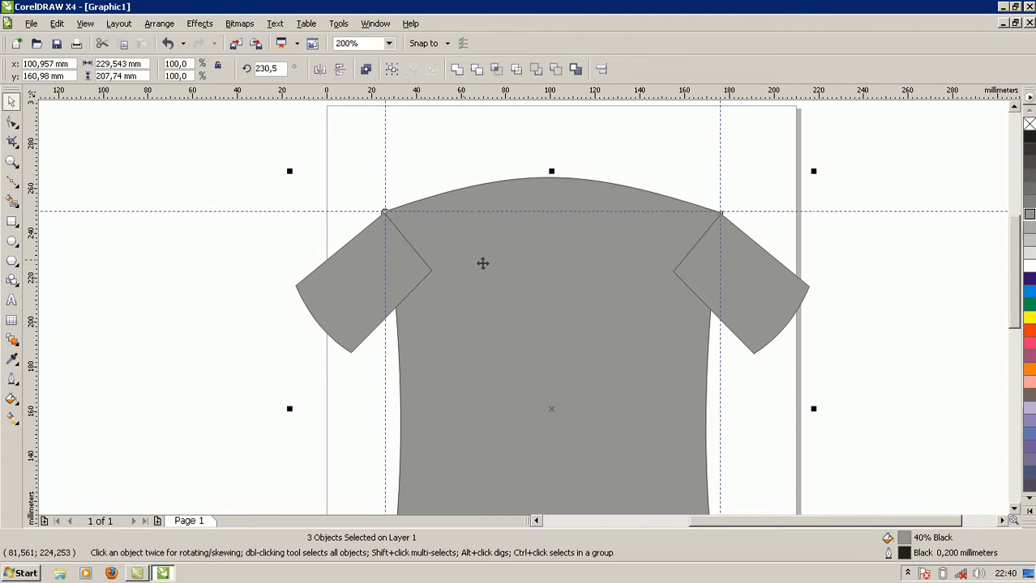
{"action": "left_click", "coordinate": [457, 71]}
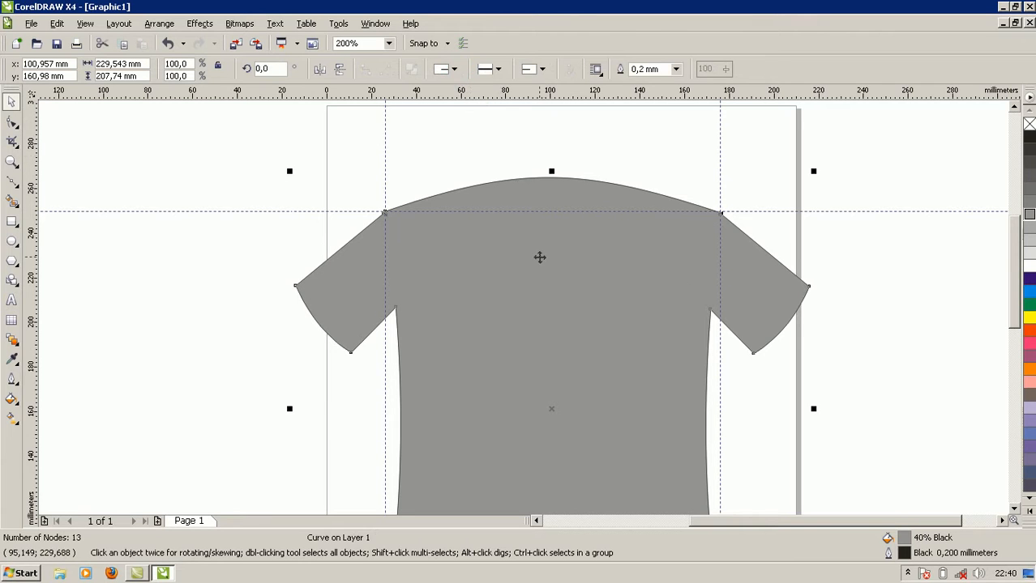
{"action": "left_click", "coordinate": [541, 262]}
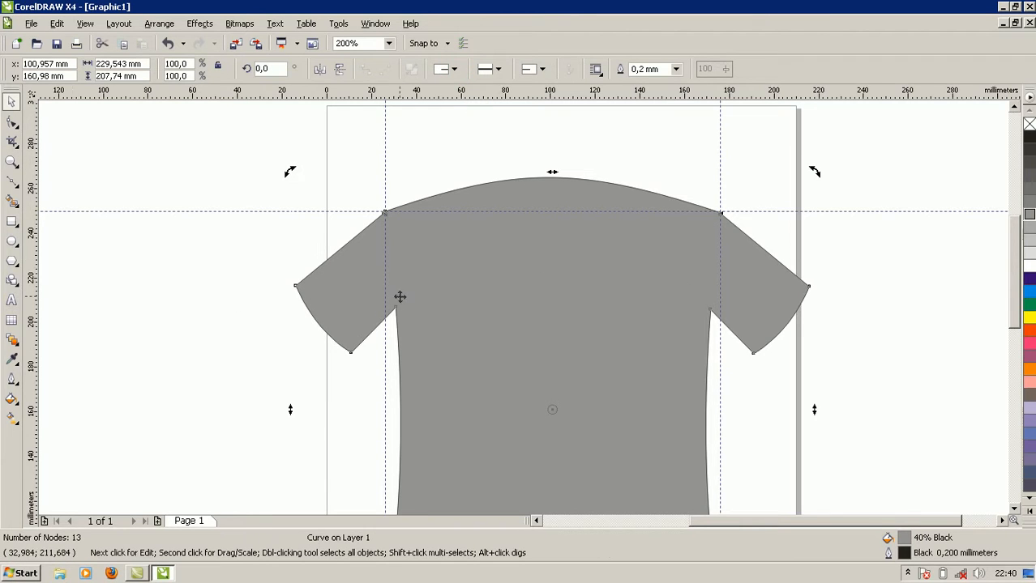
Draw an ellipse about 55 × 21 mm in the empty area left of the page and fill it with 90% black.
{"action": "scroll", "coordinate": [400, 296], "scroll_direction": "down", "scroll_amount": 1}
{"action": "scroll", "coordinate": [521, 305], "scroll_direction": "up", "scroll_amount": 1}
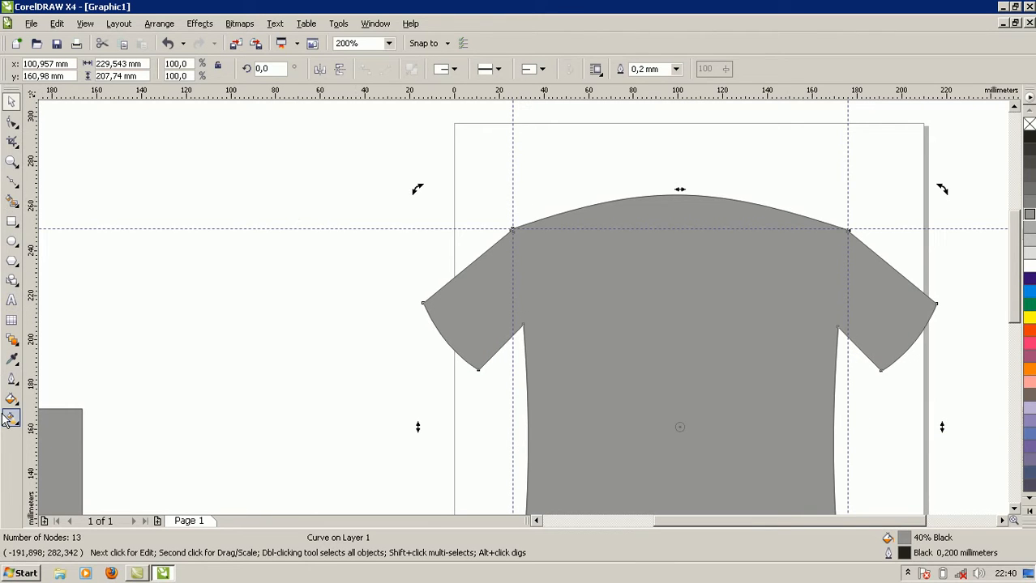
{"action": "left_click", "coordinate": [11, 242]}
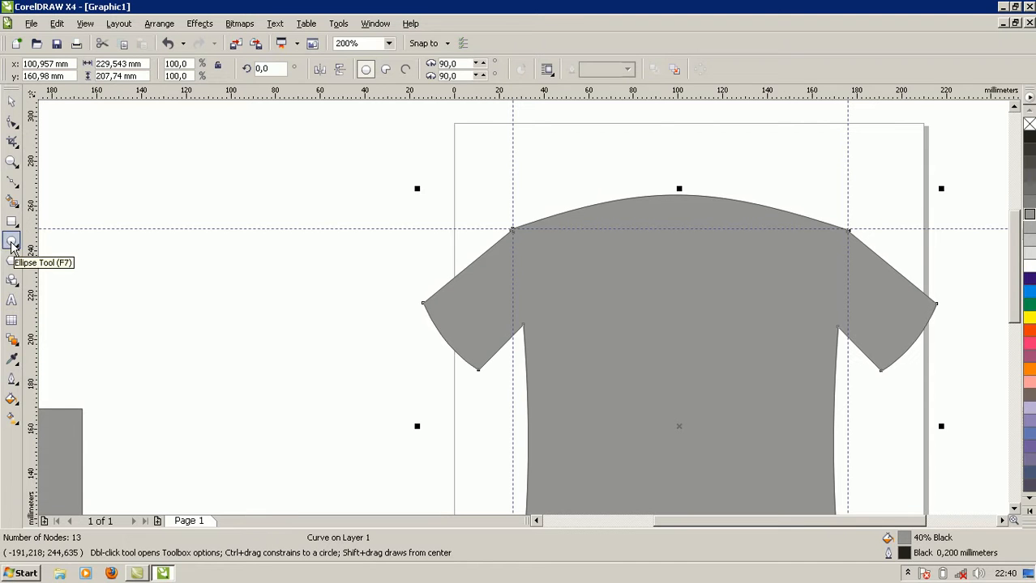
{"action": "left_click_drag", "start_coordinate": [136, 153], "coordinate": [260, 200]}
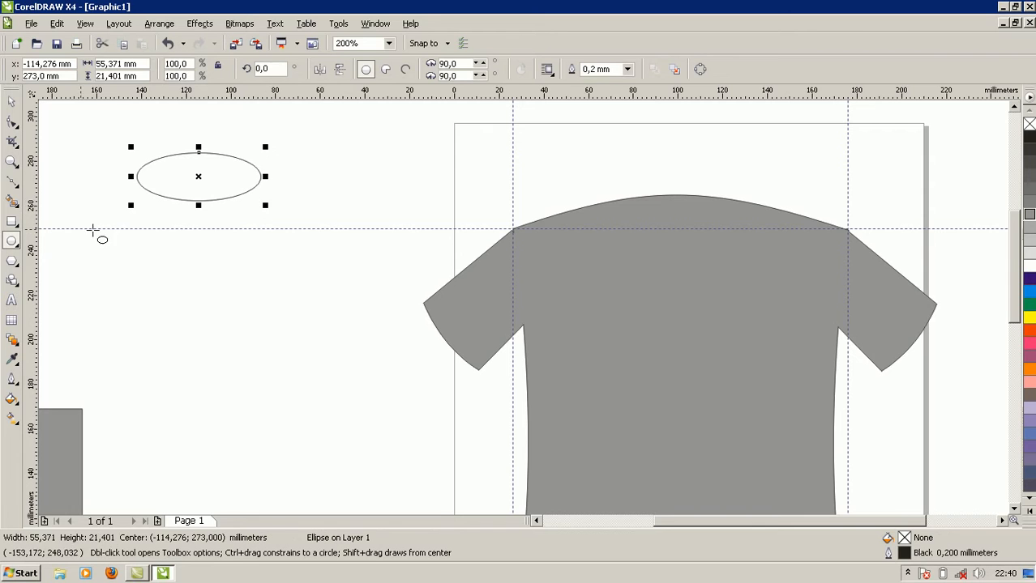
{"action": "left_click", "coordinate": [1029, 153]}
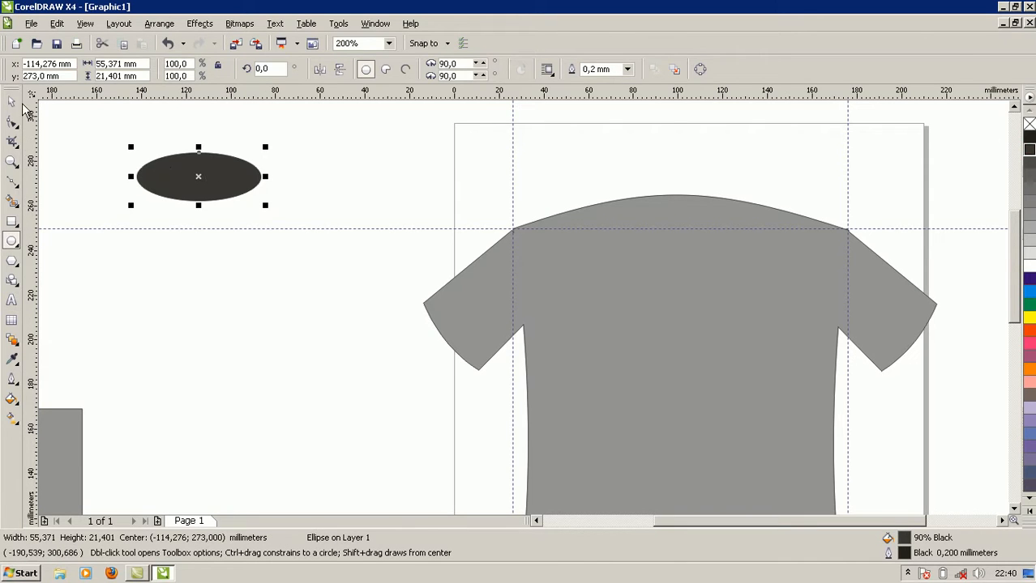
Duplicate the dark ellipse, scale the copy down to about 41 × 16 mm and fill it with 50% black.
{"action": "left_click", "coordinate": [12, 102]}
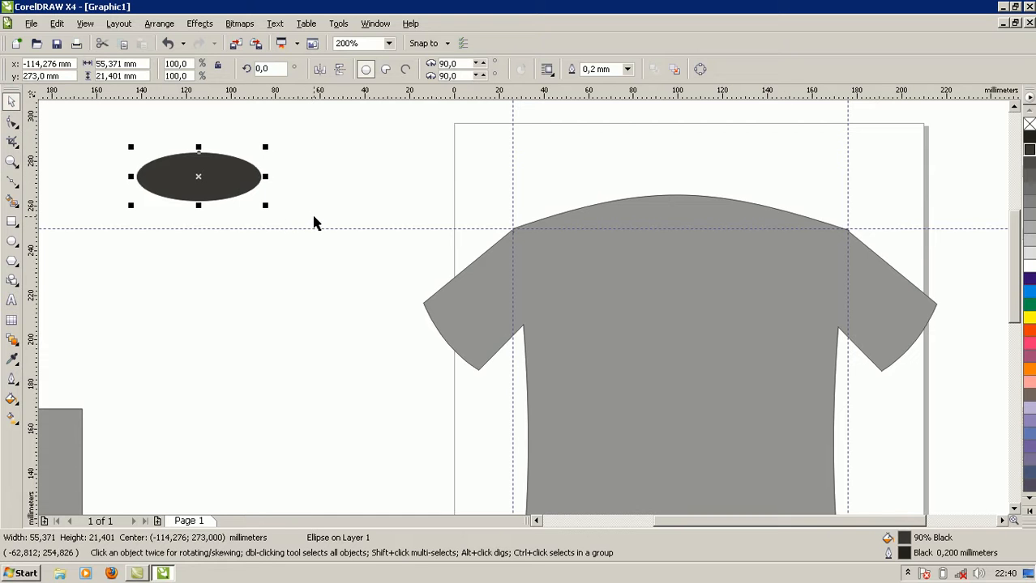
{"action": "key", "text": "ctrl+d"}
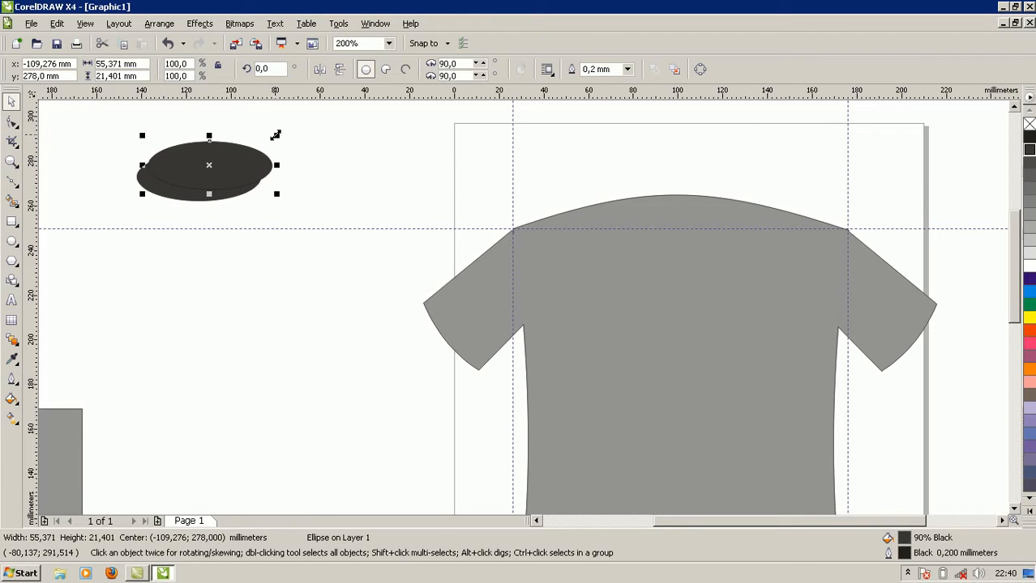
{"action": "left_click_drag", "start_coordinate": [276, 135], "coordinate": [269, 151]}
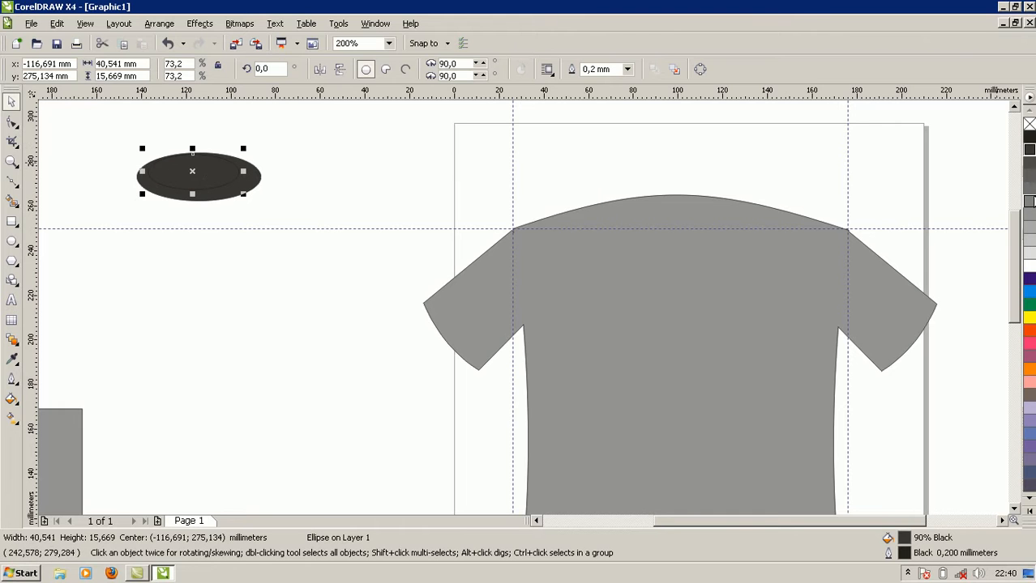
{"action": "left_click", "coordinate": [1029, 201]}
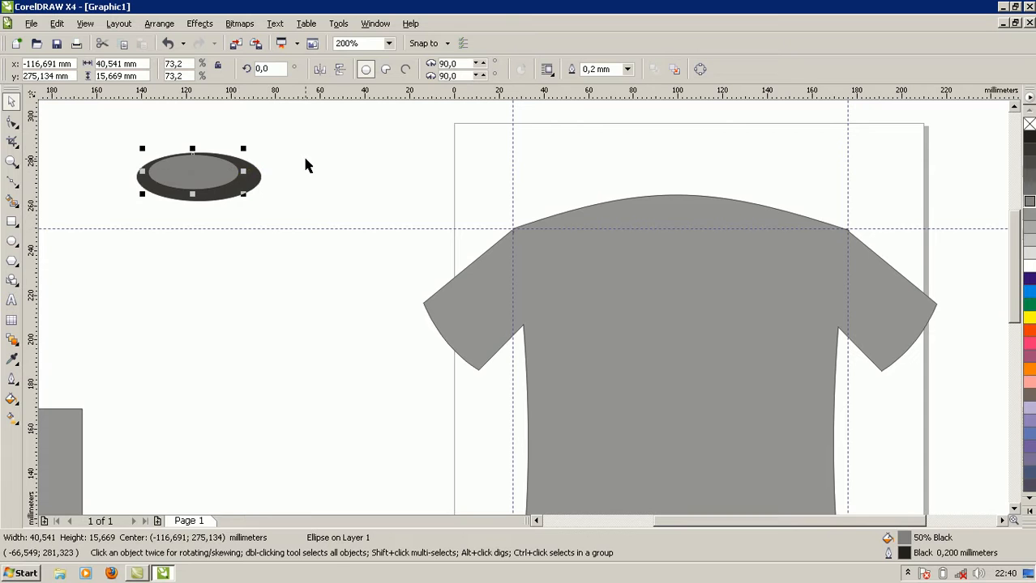
Align the small ellipse with the large one by their top edges and horizontal centers.
{"action": "left_click", "coordinate": [252, 183], "text": "shift"}
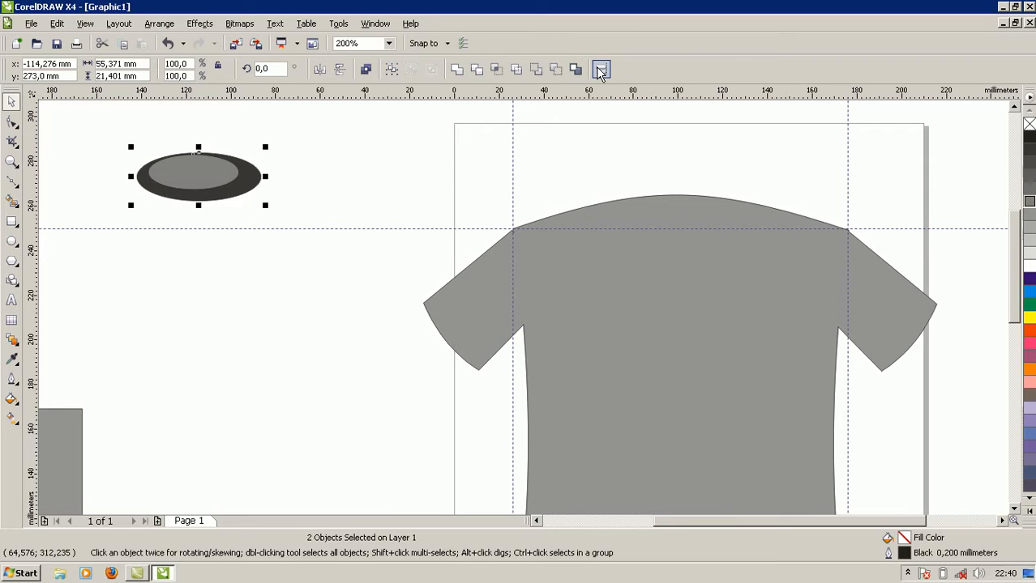
{"action": "left_click", "coordinate": [600, 71]}
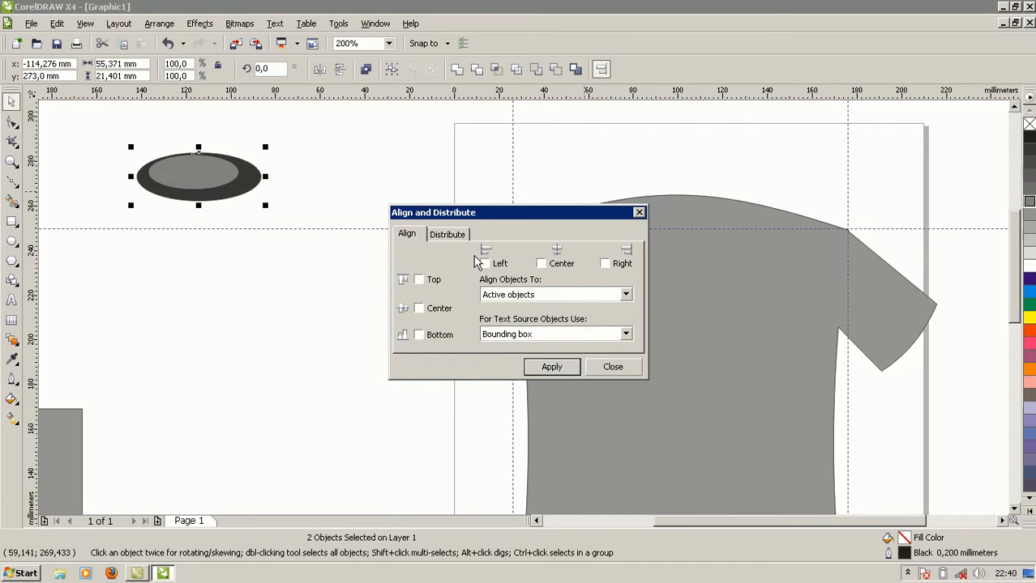
{"action": "left_click", "coordinate": [419, 281]}
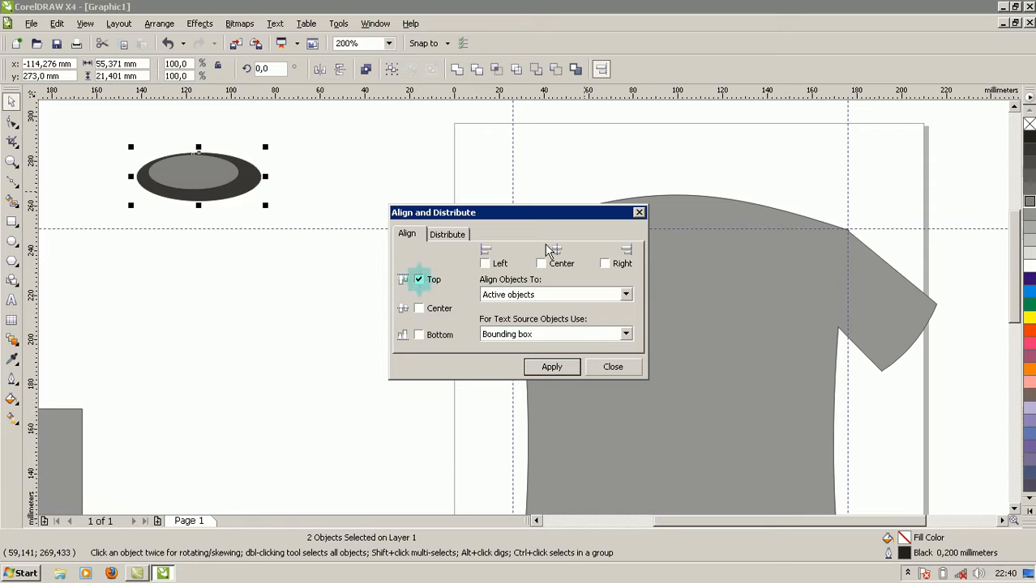
{"action": "left_click", "coordinate": [541, 265]}
{"action": "left_click", "coordinate": [552, 368]}
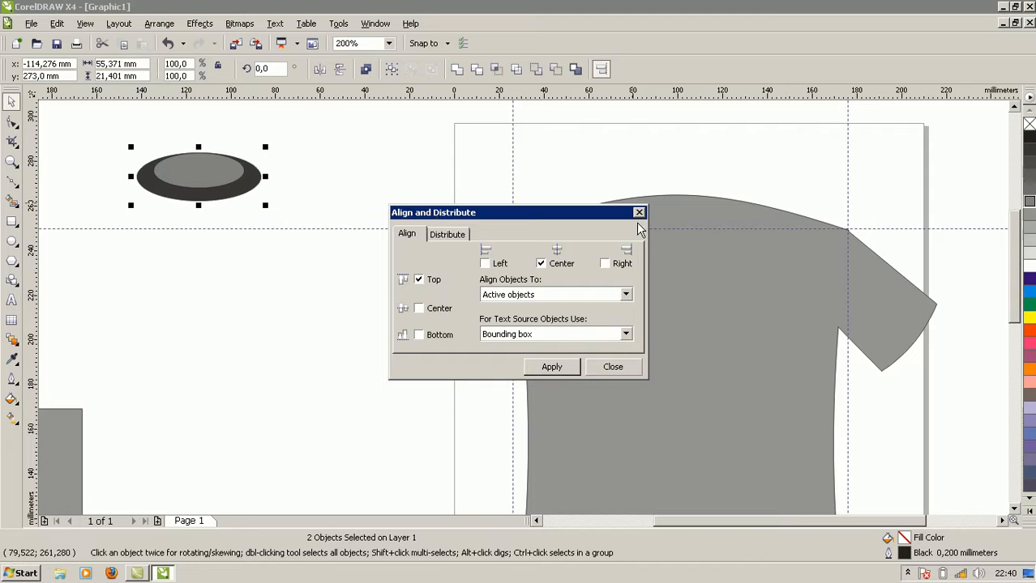
{"action": "left_click", "coordinate": [612, 367]}
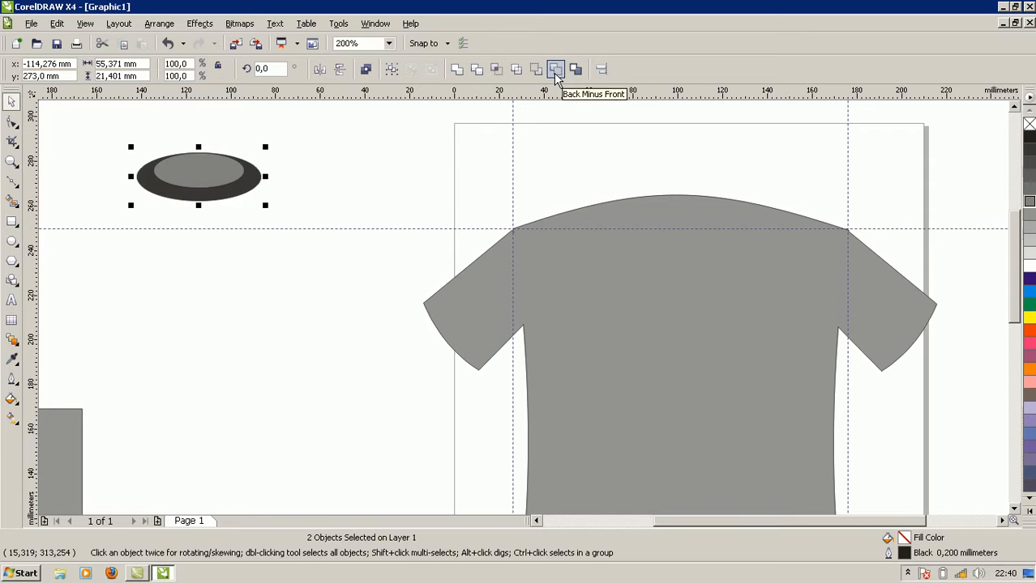
Cut the lighter ellipse out of the dark one with Back Minus Front to form a collar ring.
{"action": "left_click", "coordinate": [556, 71]}
{"action": "left_click", "coordinate": [384, 219]}
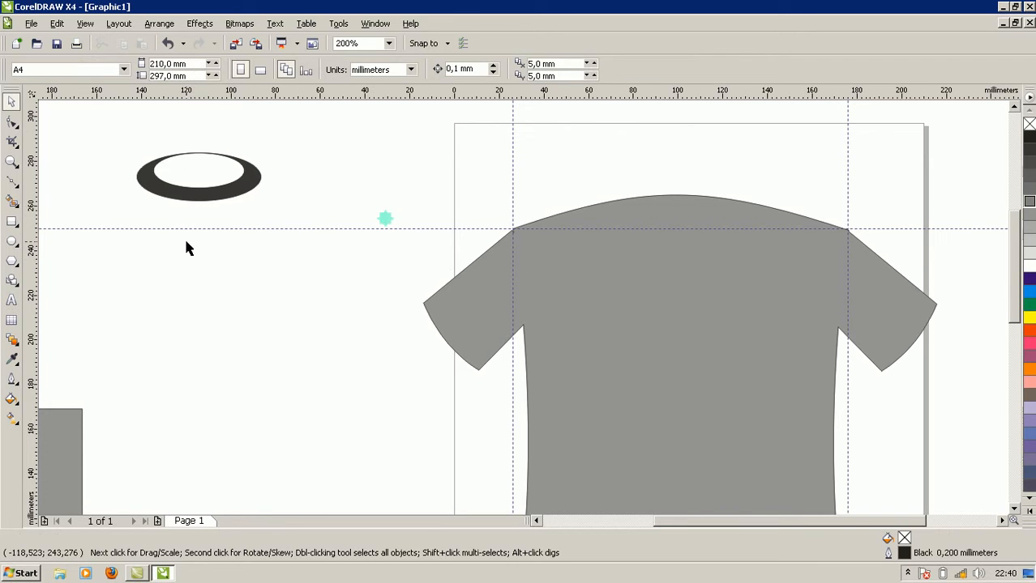
{"action": "left_click", "coordinate": [182, 193]}
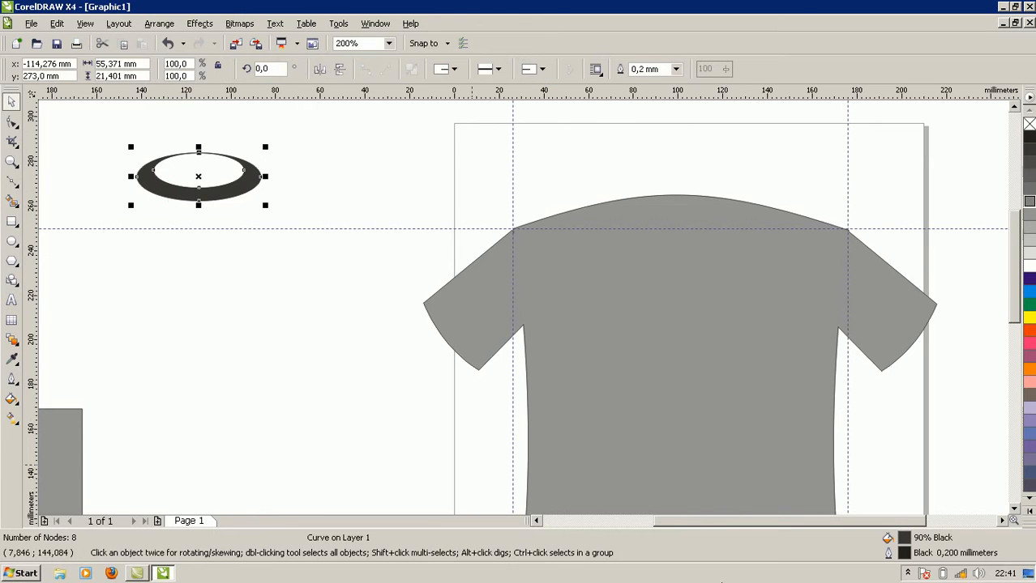
{"action": "left_click", "coordinate": [907, 574]}
{"action": "left_click", "coordinate": [907, 574]}
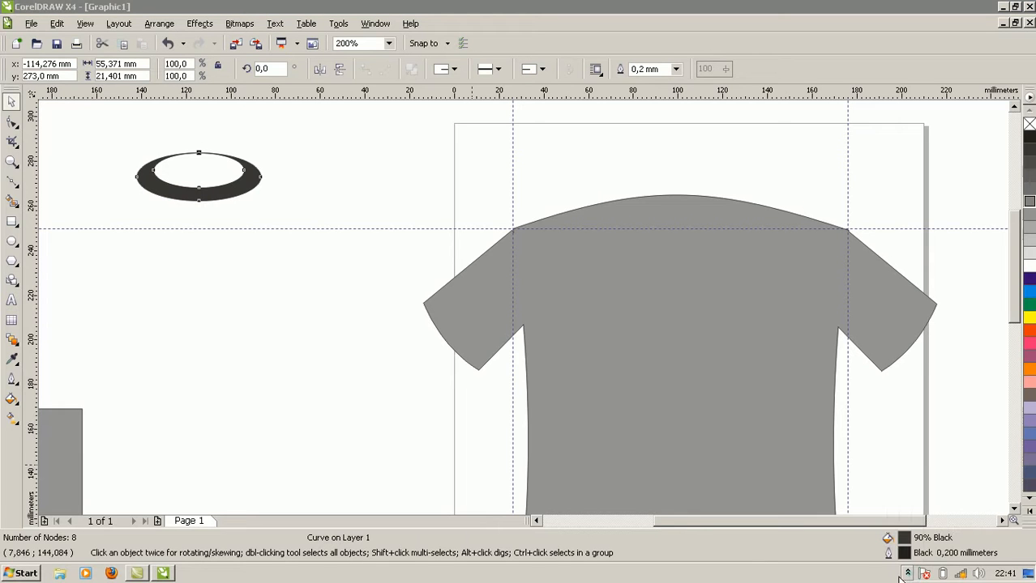
Move the dark collar ring from beside the page onto the middle of the shirt's neckline.
{"action": "left_click", "coordinate": [171, 192]}
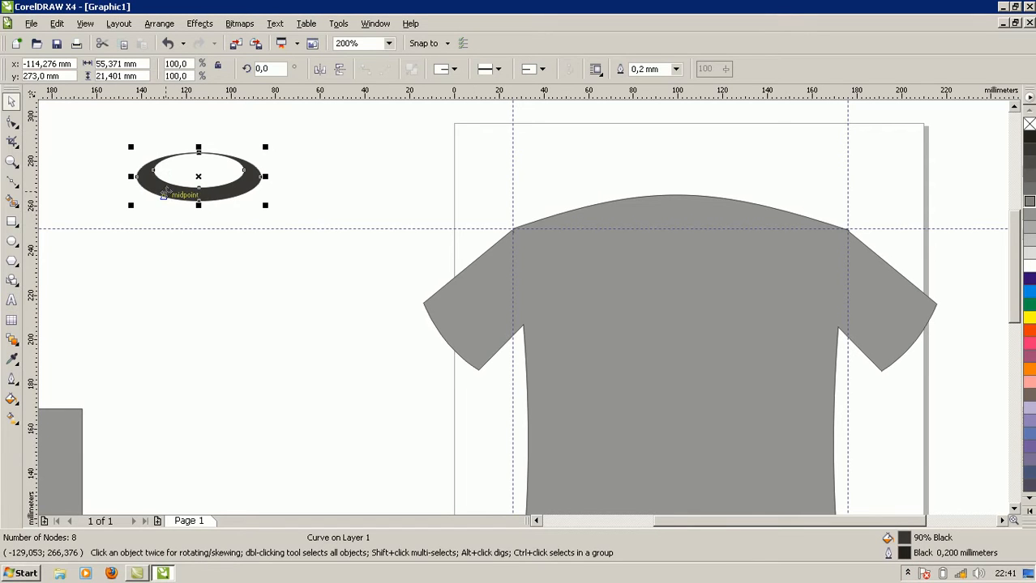
{"action": "left_click", "coordinate": [165, 193]}
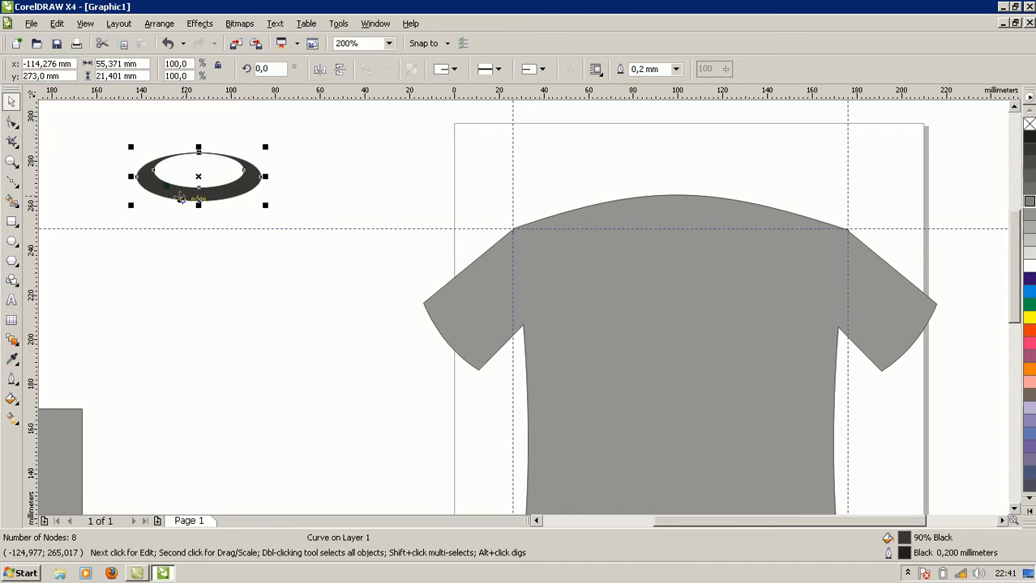
{"action": "left_click", "coordinate": [325, 188]}
{"action": "left_click", "coordinate": [237, 195]}
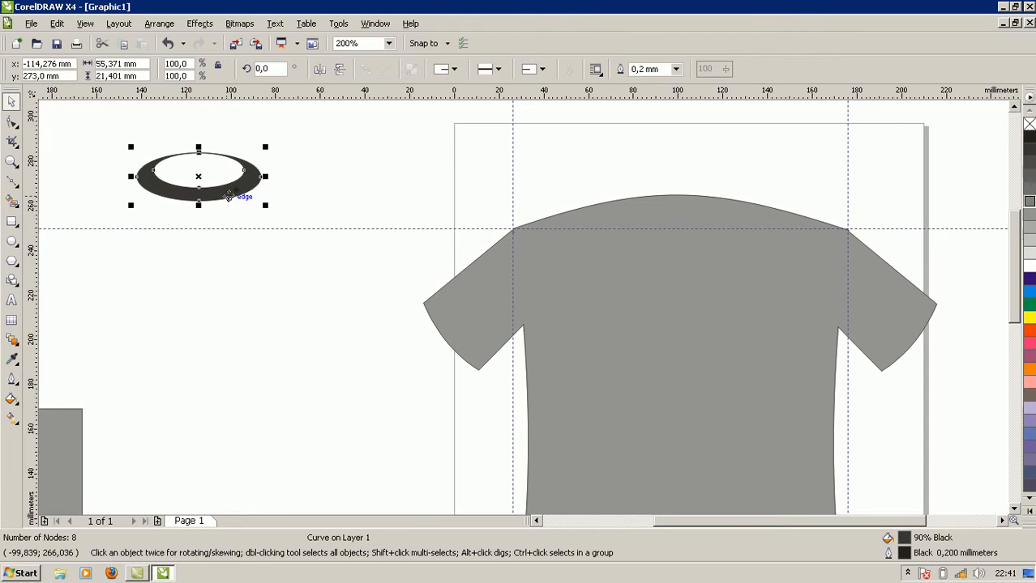
{"action": "left_click_drag", "start_coordinate": [227, 192], "coordinate": [697, 230]}
Align the collar ring with the shirt by their top edges and horizontal centers.
{"action": "left_click", "coordinate": [700, 294], "text": "shift"}
{"action": "left_click", "coordinate": [601, 71]}
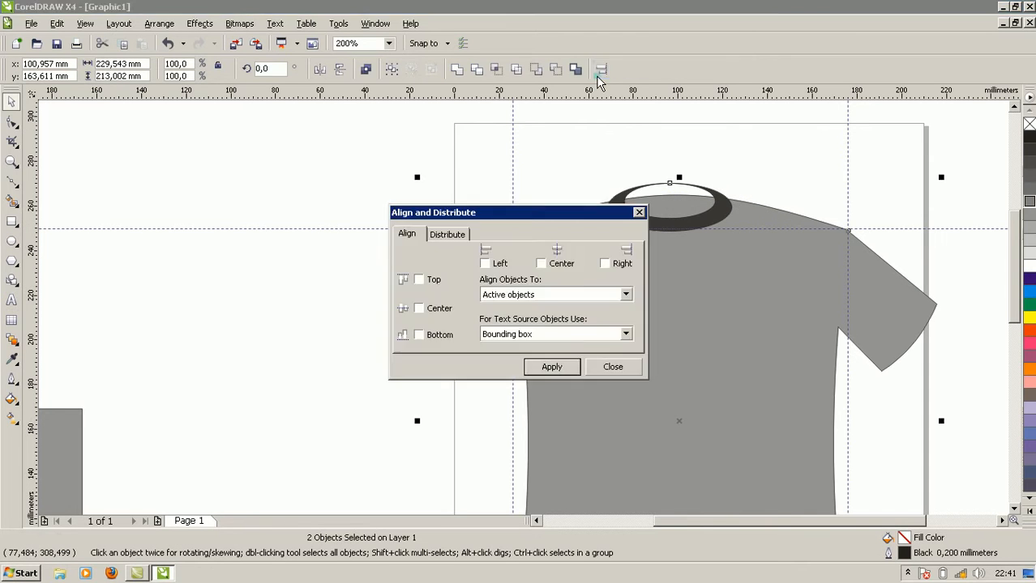
{"action": "left_click", "coordinate": [540, 264]}
{"action": "left_click", "coordinate": [418, 280]}
{"action": "left_click", "coordinate": [552, 368]}
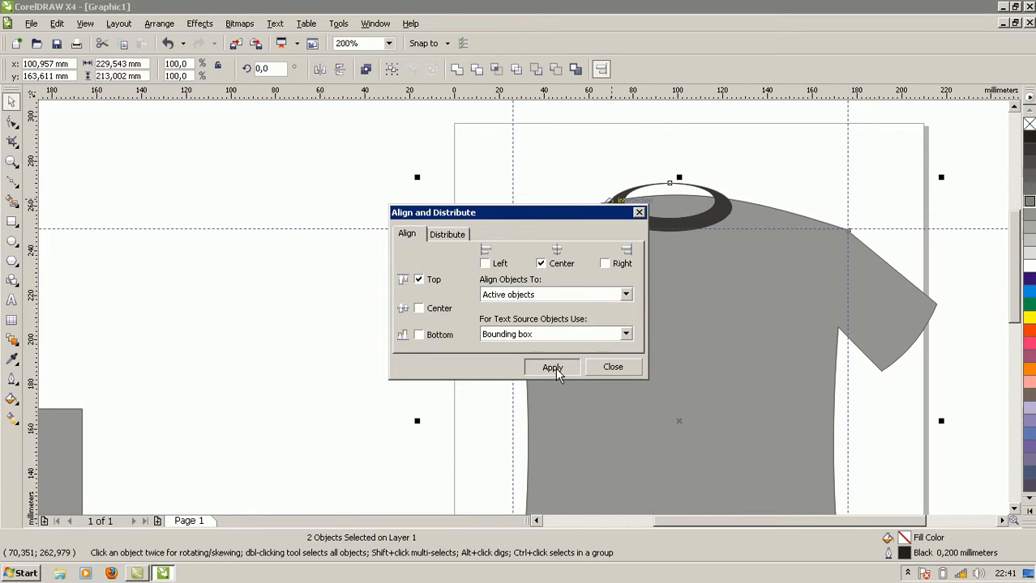
{"action": "left_click", "coordinate": [639, 214]}
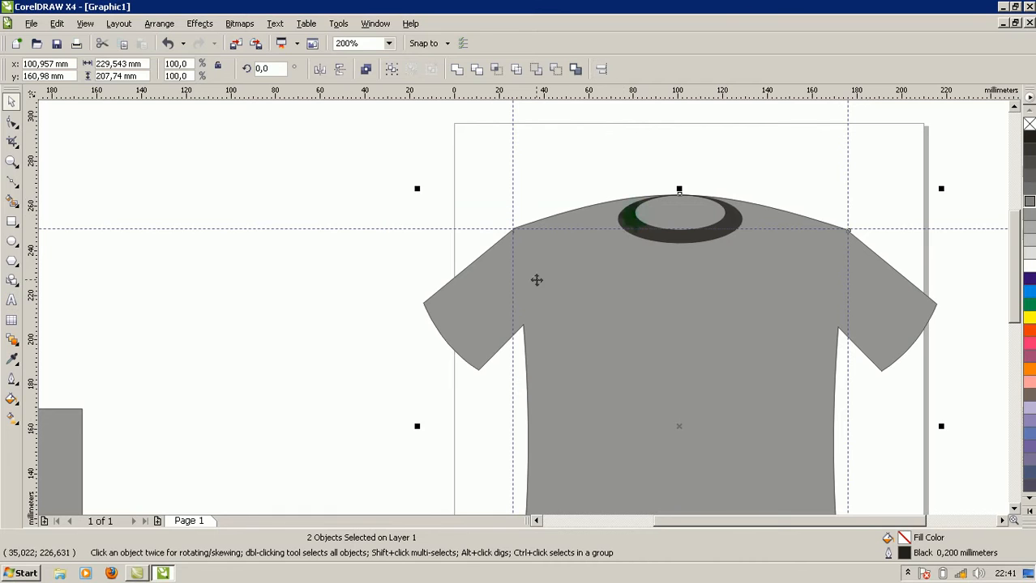
Nudge the collar ring straight up to a center height of 262.65 mm so its upper part extends above the shirt.
{"action": "left_click", "coordinate": [317, 236]}
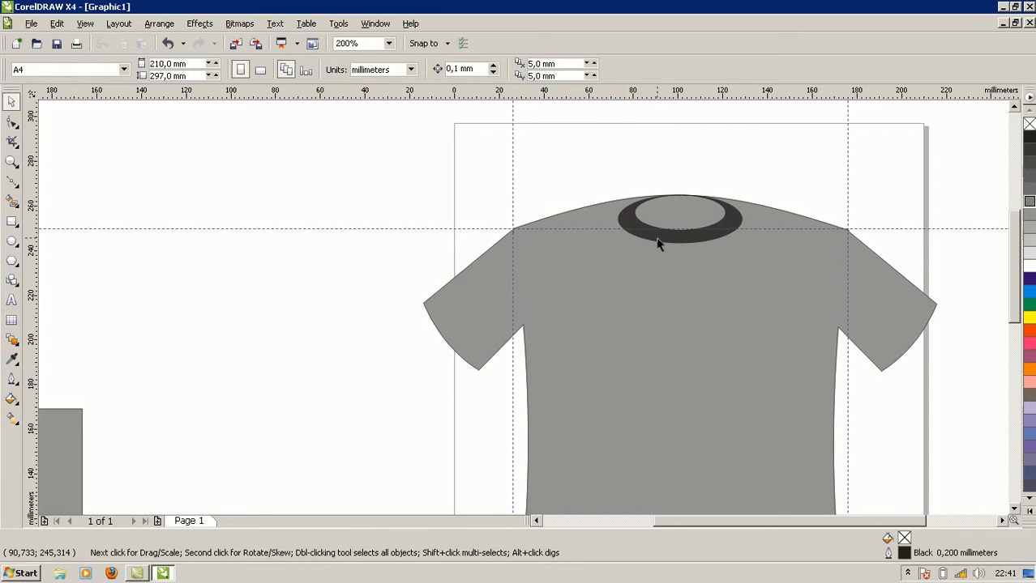
{"action": "left_click", "coordinate": [659, 238]}
{"action": "key", "text": "Up"}
{"action": "key", "text": "Up"}
{"action": "key", "text": "Up"}
{"action": "key", "text": "Up"}
{"action": "key", "text": "Up"}
{"action": "key", "text": "Up"}
{"action": "key", "text": "Up"}
{"action": "key", "text": "Up"}
{"action": "key", "text": "Up"}
{"action": "key", "text": "Up"}
{"action": "key", "text": "Up"}
{"action": "key", "text": "Up"}
{"action": "key", "text": "Up"}
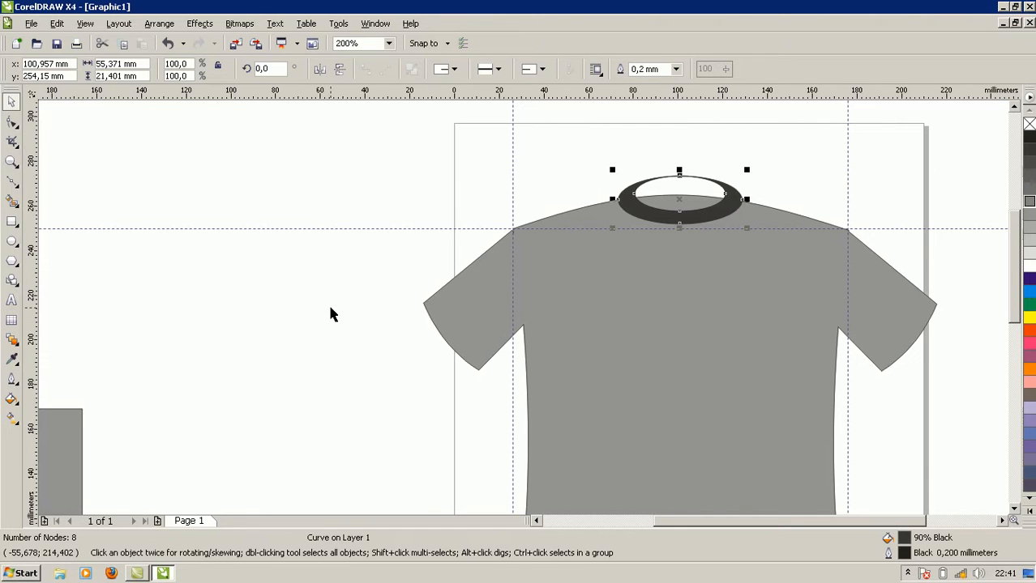
Intersect the collar ring with the shirt to create a collar piece that follows the neckline.
{"action": "left_click", "coordinate": [545, 313], "text": "shift"}
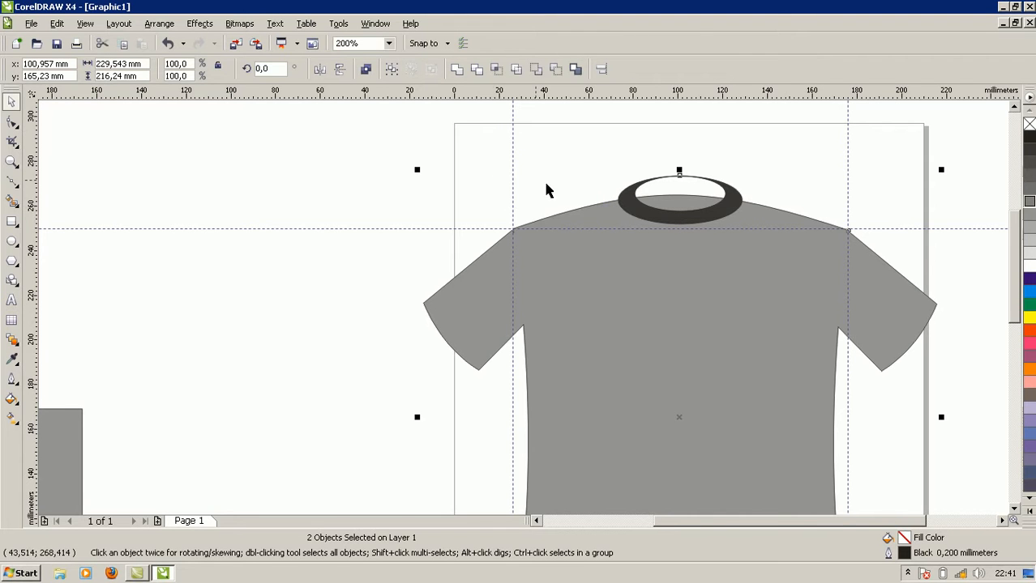
{"action": "left_click", "coordinate": [546, 212]}
{"action": "left_click", "coordinate": [667, 220]}
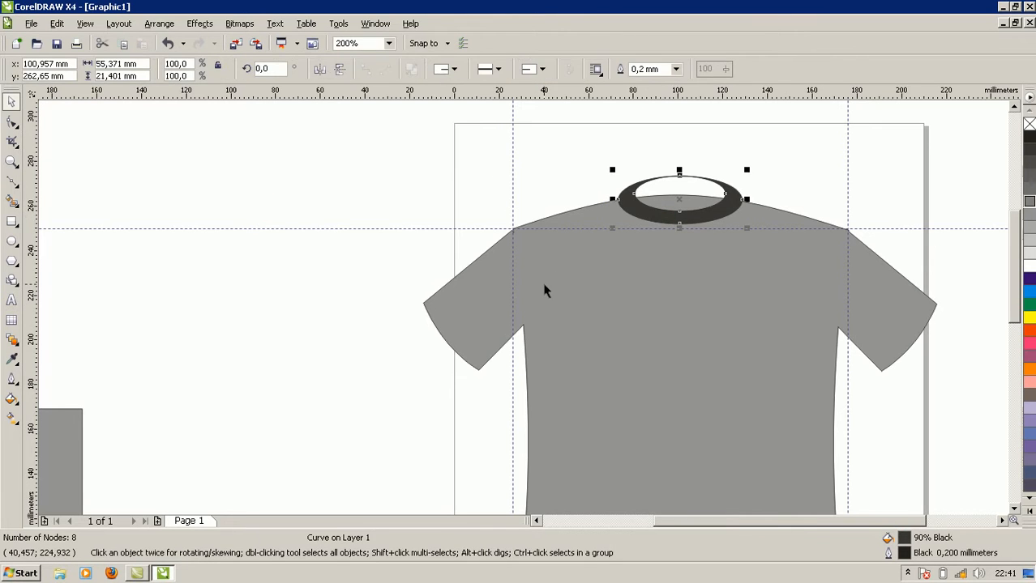
{"action": "left_click", "coordinate": [543, 283], "text": "shift"}
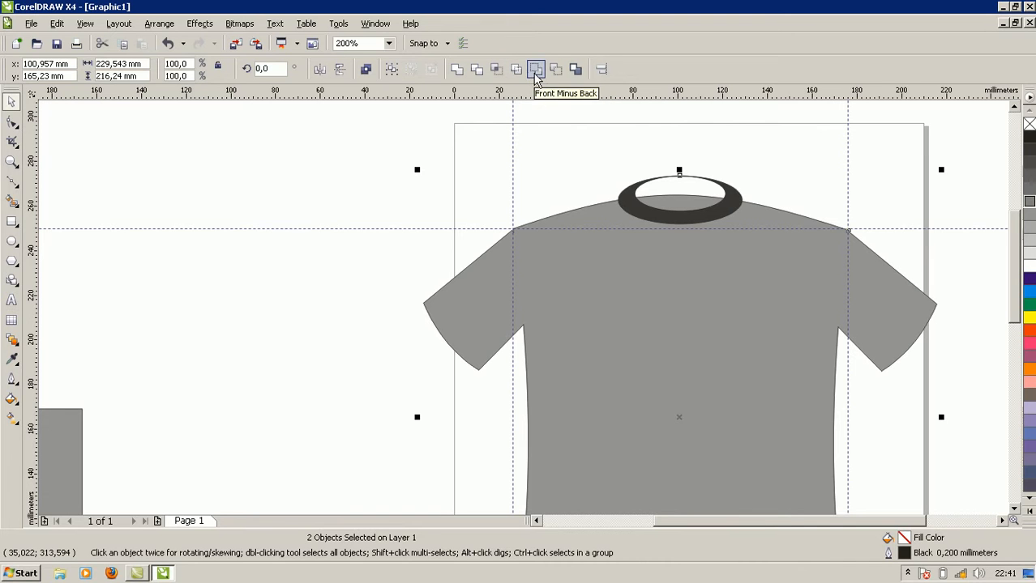
{"action": "left_click", "coordinate": [497, 70]}
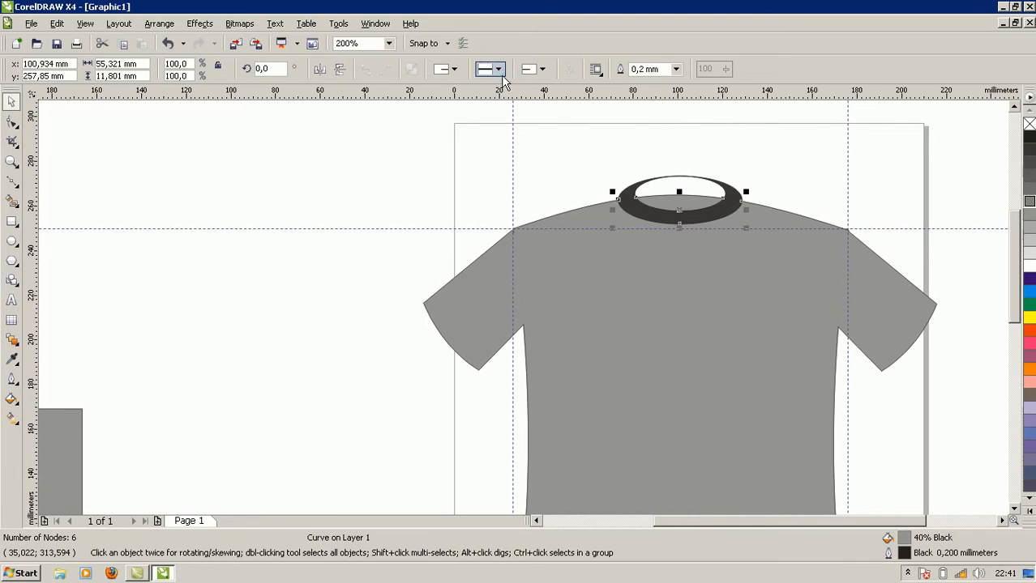
Move the original collar ring off the shirt into the empty area left of the page.
{"action": "left_click", "coordinate": [401, 189]}
{"action": "left_click", "coordinate": [637, 193]}
{"action": "left_click_drag", "start_coordinate": [633, 192], "coordinate": [280, 167]}
Fill the intersected collar piece on the neckline with 90% black.
{"action": "left_click", "coordinate": [668, 213]}
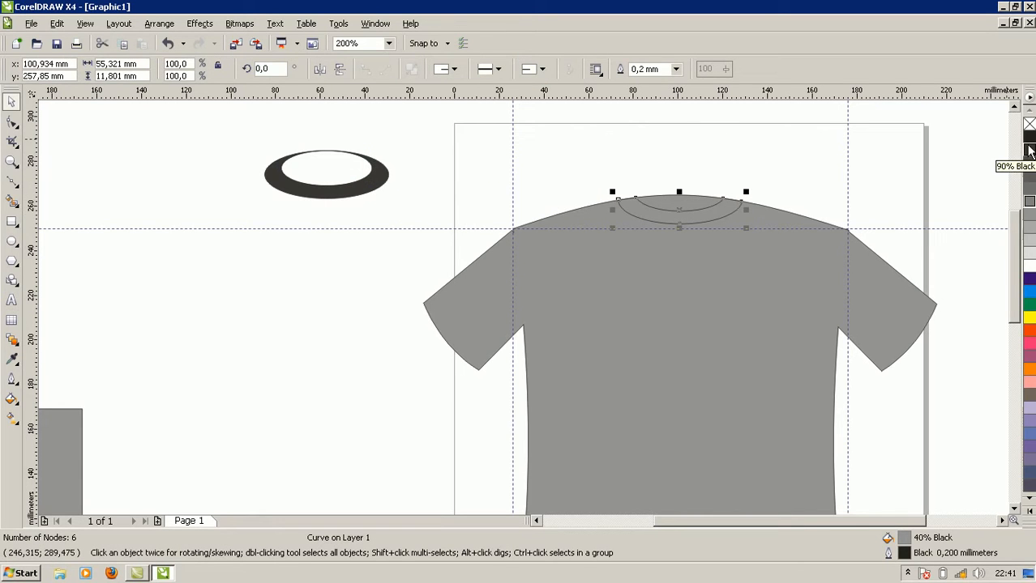
{"action": "left_click", "coordinate": [1029, 152]}
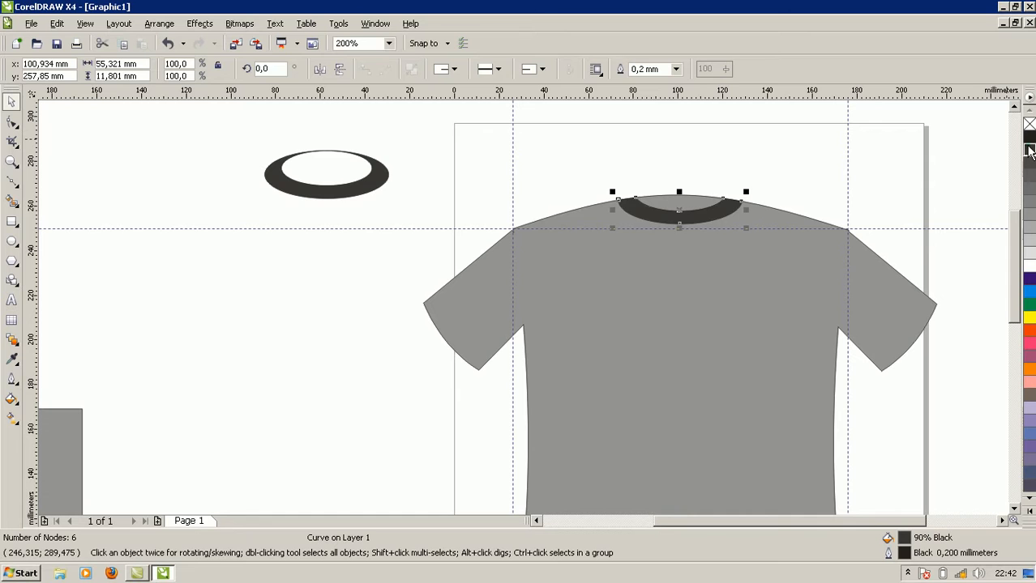
{"action": "left_click", "coordinate": [782, 157]}
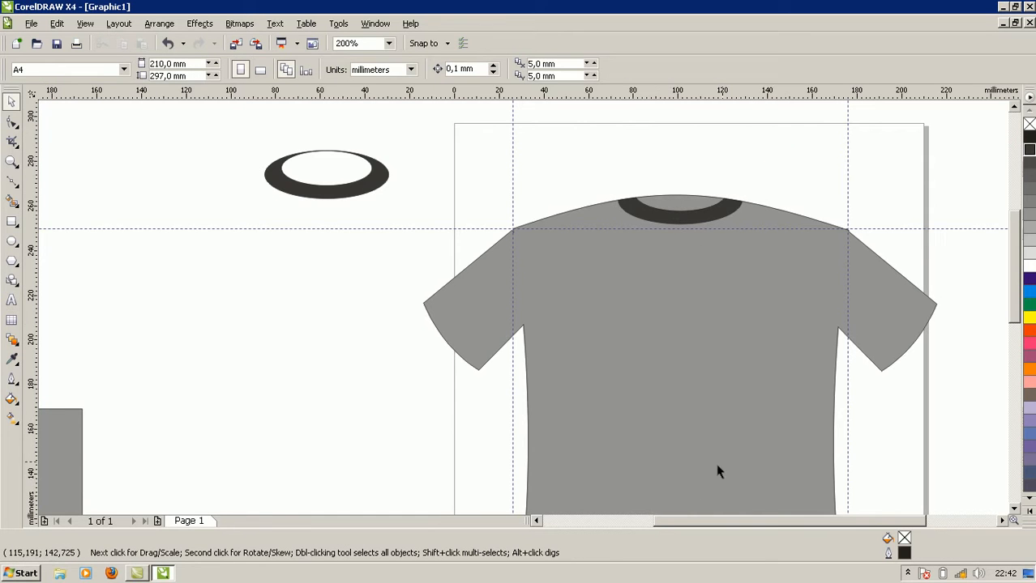
Look over the whole shirt from the new collar and sleeves down to the hem.
{"action": "key", "text": "shift+F4"}
{"action": "scroll", "coordinate": [520, 306], "scroll_direction": "up", "scroll_amount": 2}
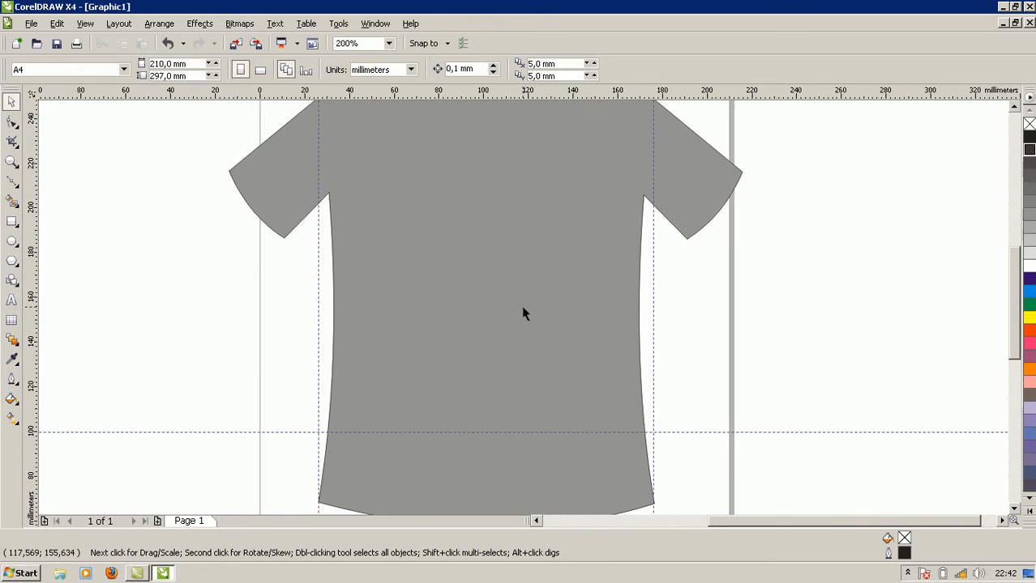
{"action": "scroll", "coordinate": [522, 307], "scroll_direction": "down", "scroll_amount": 2}
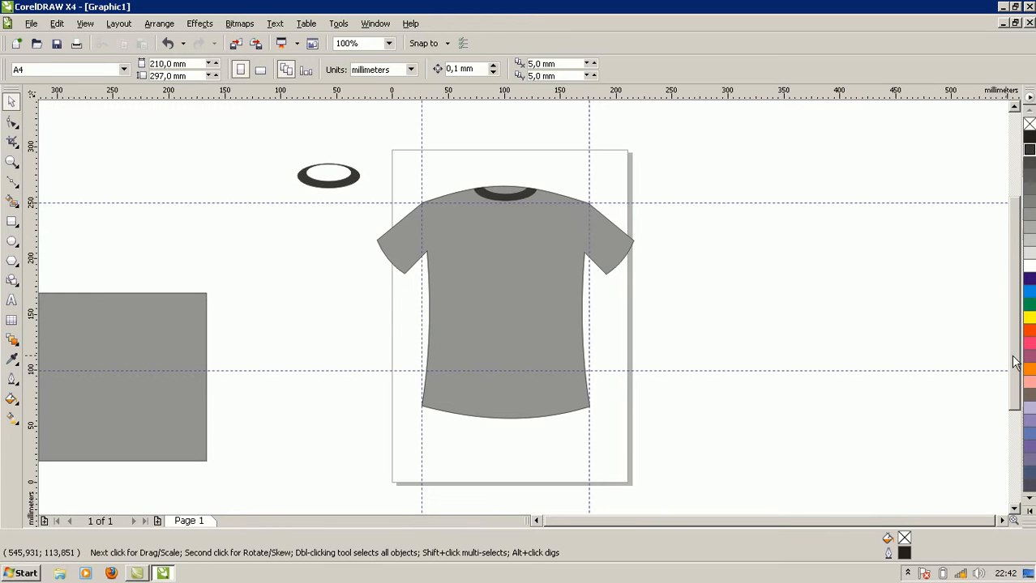
{"action": "scroll", "coordinate": [1014, 363], "scroll_direction": "up", "scroll_amount": 2}
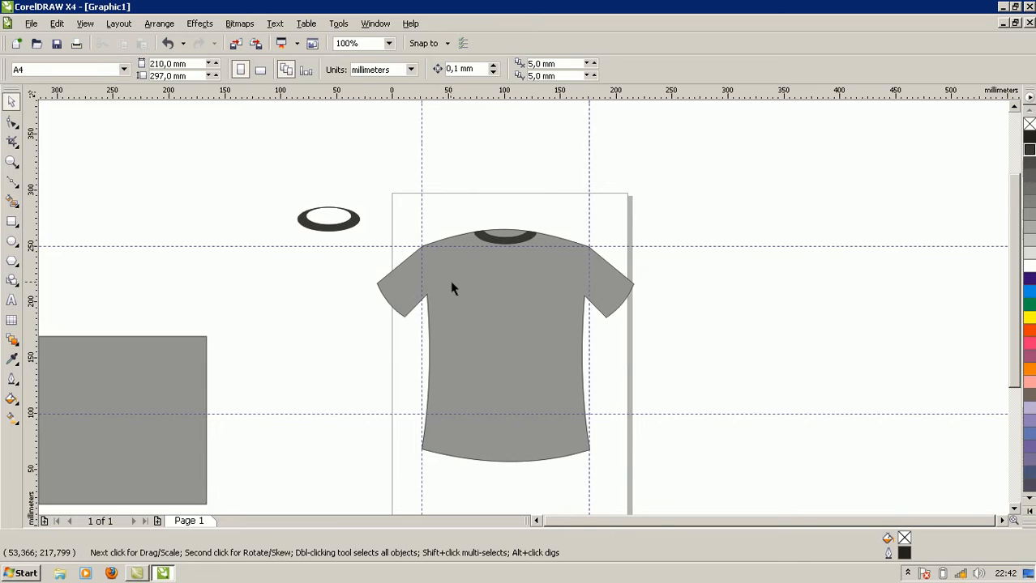
{"action": "scroll", "coordinate": [450, 284], "scroll_direction": "up", "scroll_amount": 2}
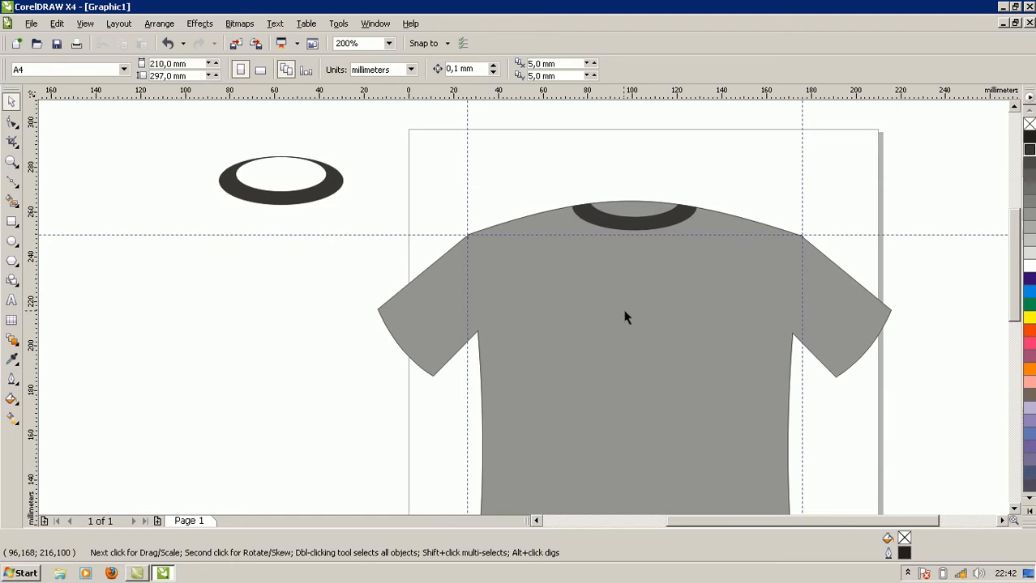
{"action": "left_click", "coordinate": [626, 212]}
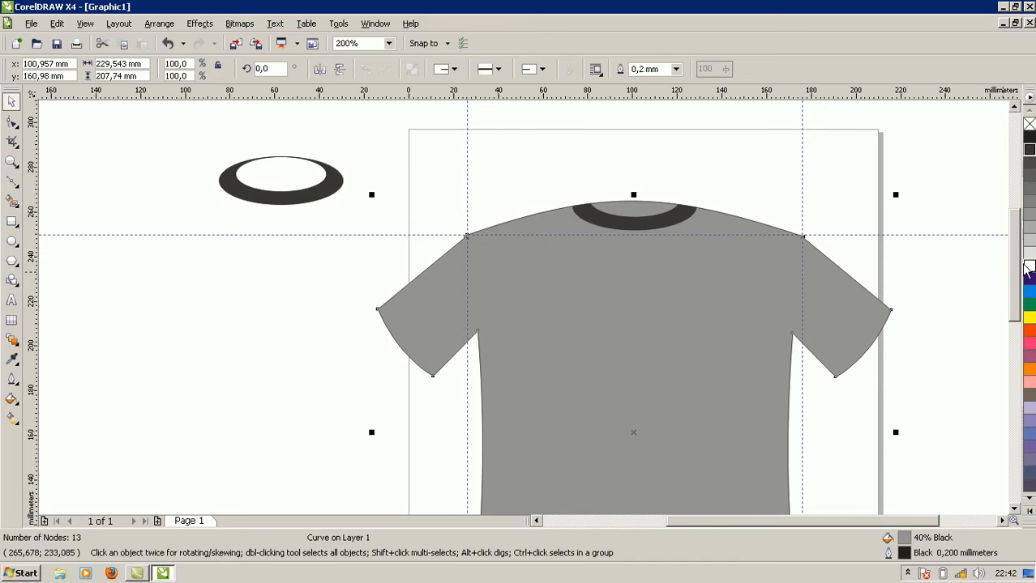
{"action": "left_click_drag", "start_coordinate": [1013, 276], "coordinate": [1018, 313]}
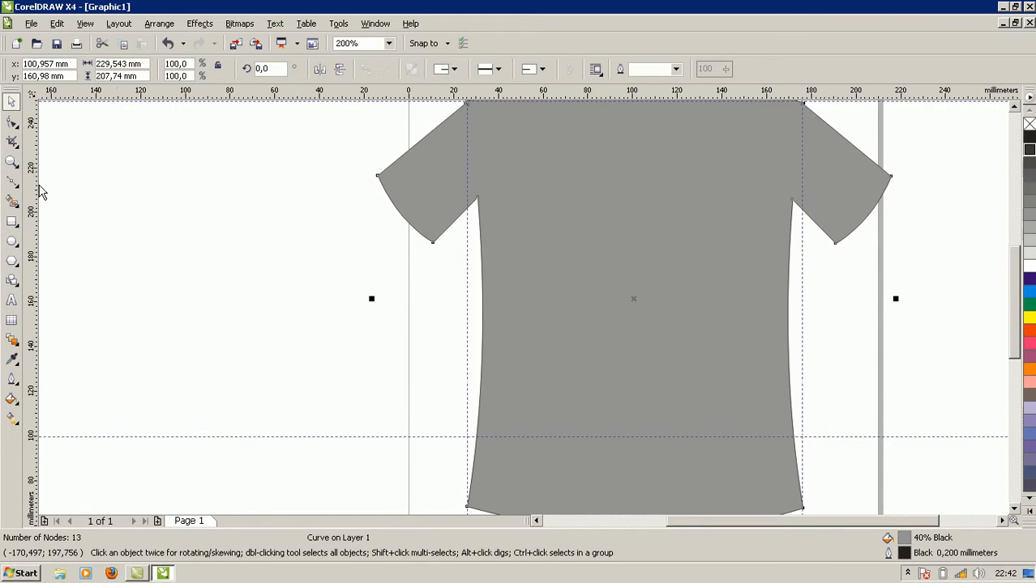
{"action": "left_click_drag", "start_coordinate": [1012, 322], "coordinate": [999, 297]}
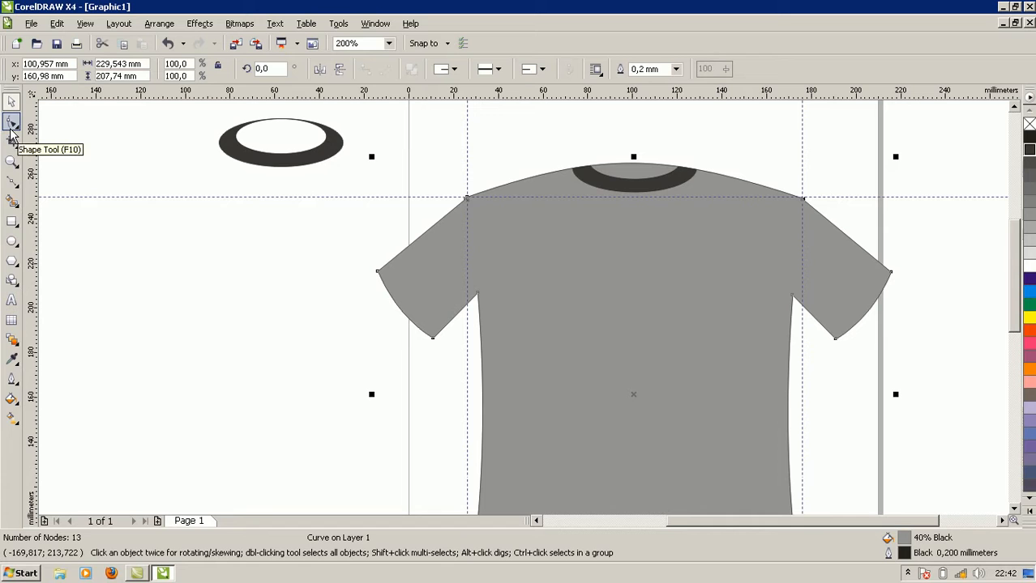
Draw a straight Bezier line across the left sleeve, from its upper edge to its underarm edge, just inside the cuff.
{"action": "left_click", "coordinate": [13, 183]}
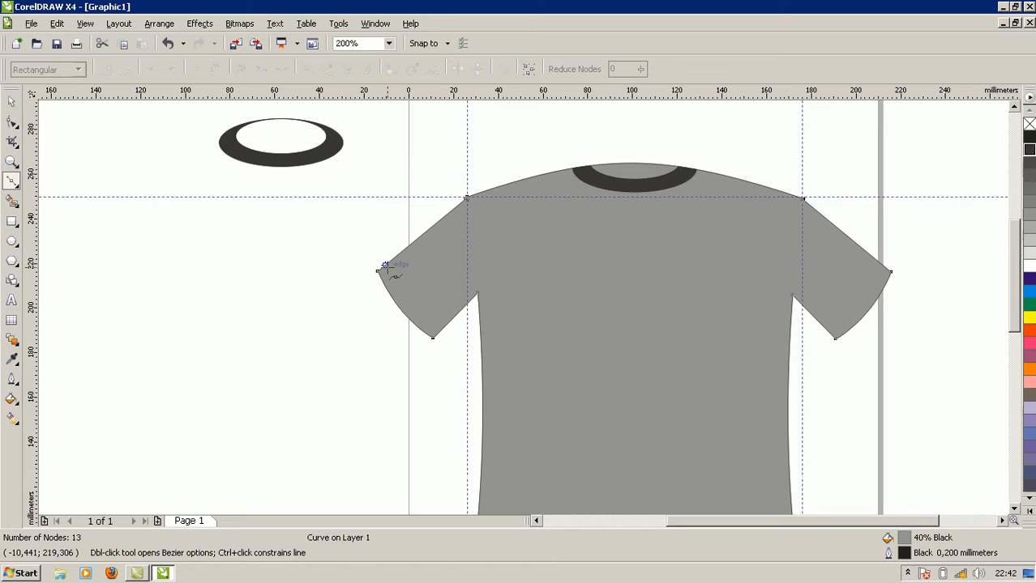
{"action": "left_click", "coordinate": [385, 266]}
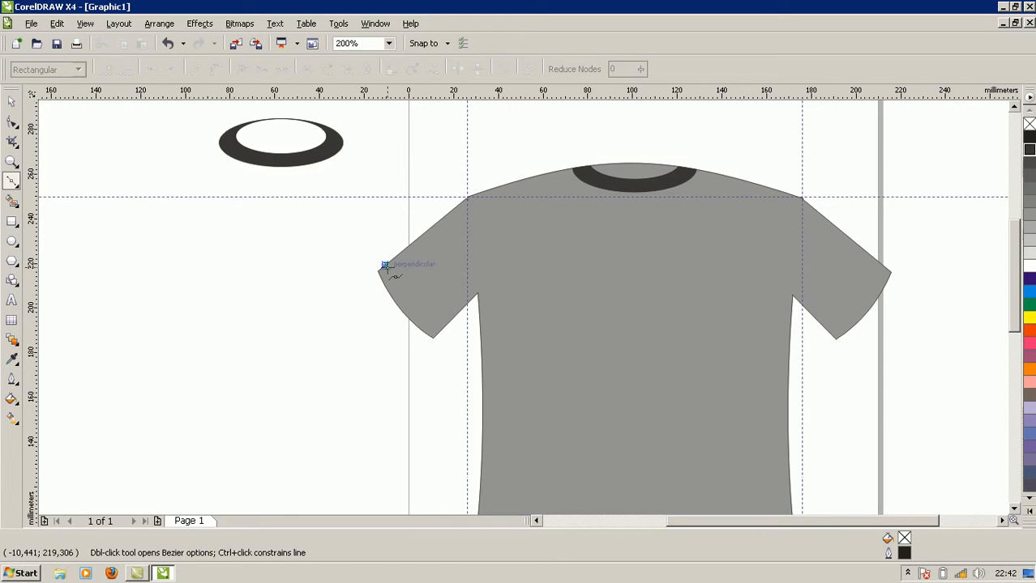
{"action": "left_click", "coordinate": [438, 332]}
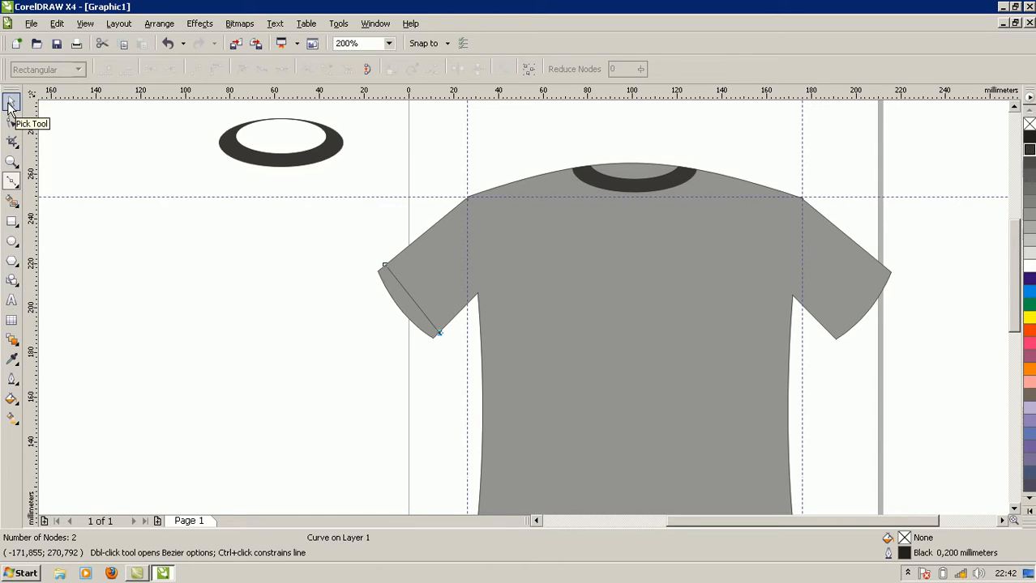
Convert the line across the left sleeve to a curve and bend it to run parallel to the cuff edge.
{"action": "left_click", "coordinate": [11, 122]}
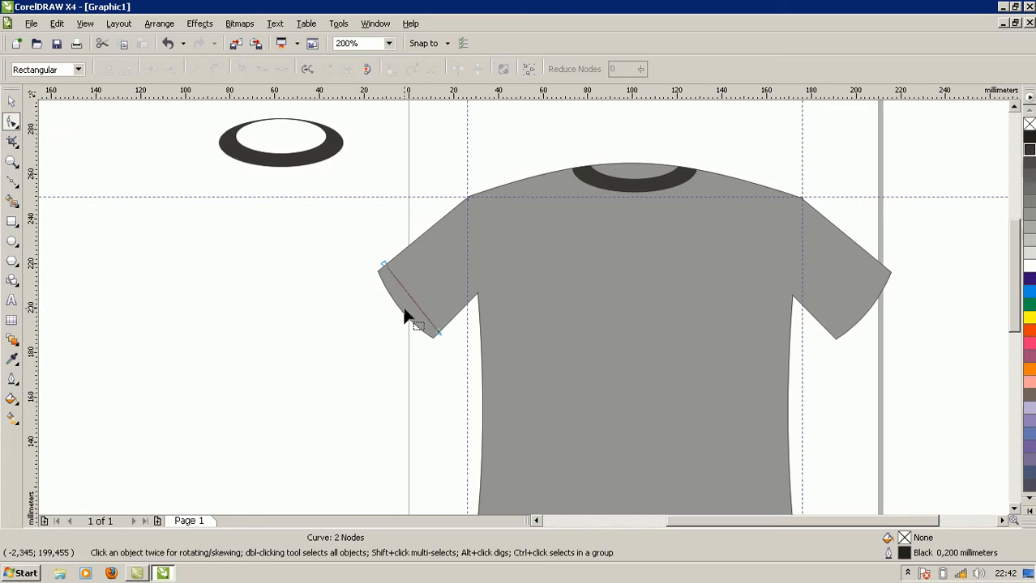
{"action": "left_click_drag", "start_coordinate": [411, 300], "coordinate": [410, 306]}
{"action": "left_click", "coordinate": [412, 304]}
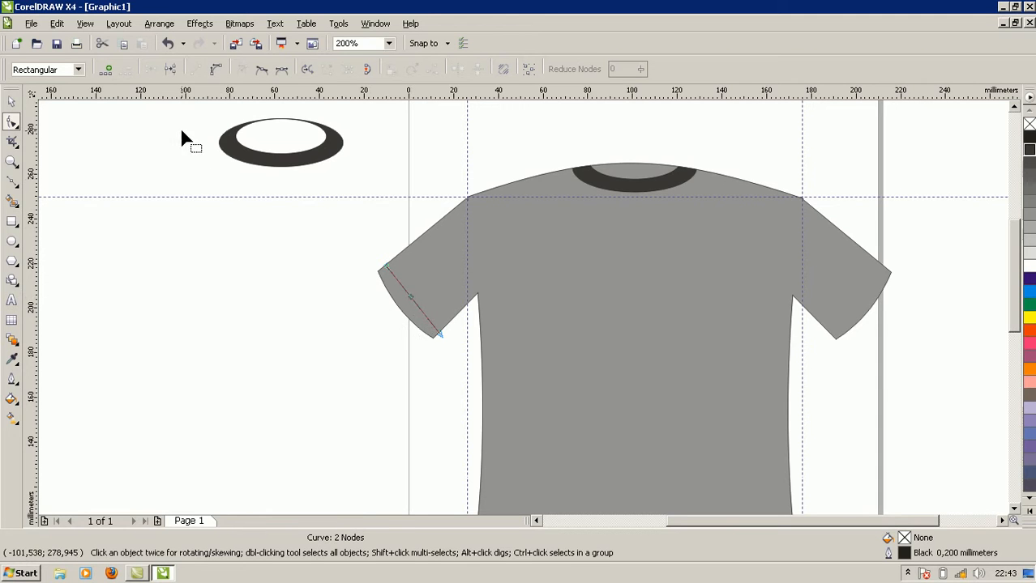
{"action": "left_click", "coordinate": [215, 70]}
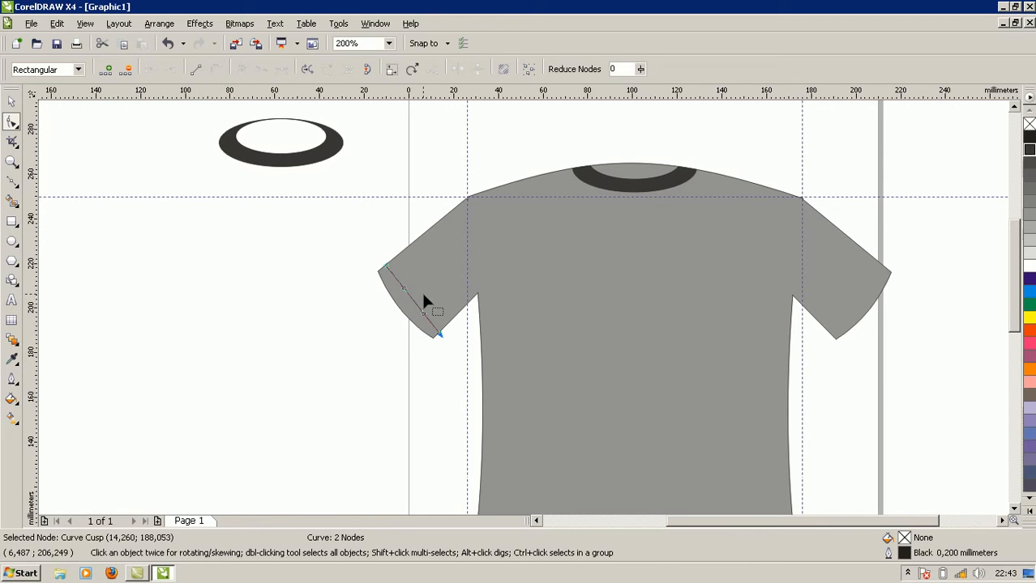
{"action": "left_click_drag", "start_coordinate": [414, 307], "coordinate": [411, 314]}
{"action": "scroll", "coordinate": [425, 303], "scroll_direction": "up", "scroll_amount": 1}
{"action": "left_click_drag", "start_coordinate": [498, 310], "coordinate": [492, 318]}
{"action": "left_click", "coordinate": [437, 349]}
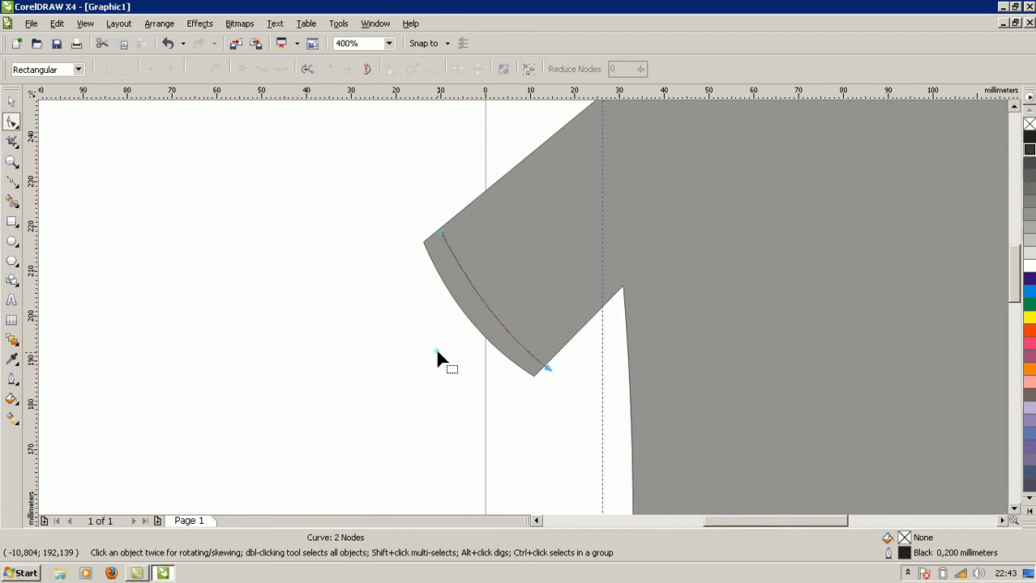
Try to move the cuff curve's lower end node onto the sleeve's underarm edge.
{"action": "left_click", "coordinate": [548, 368]}
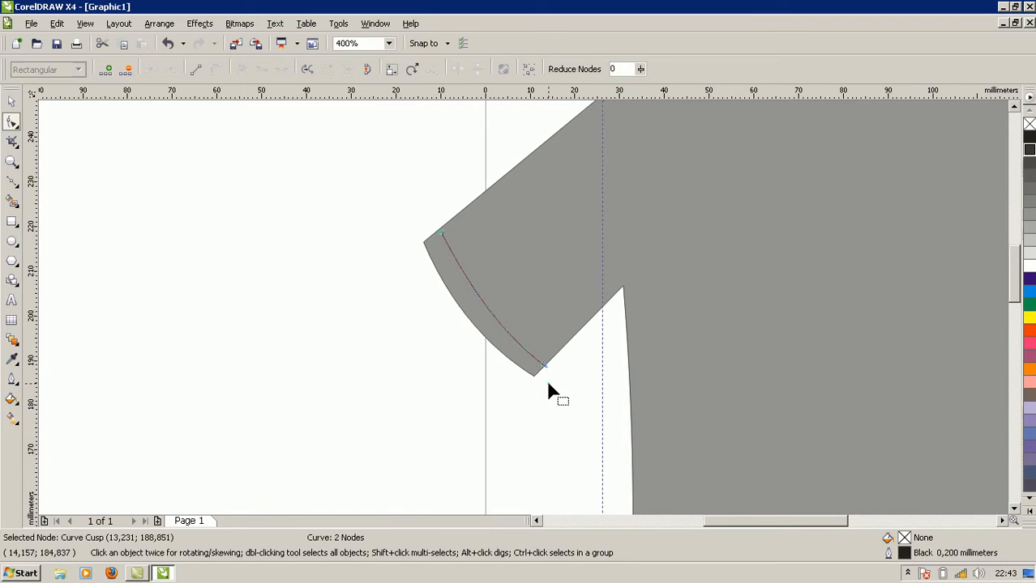
{"action": "left_click", "coordinate": [548, 388]}
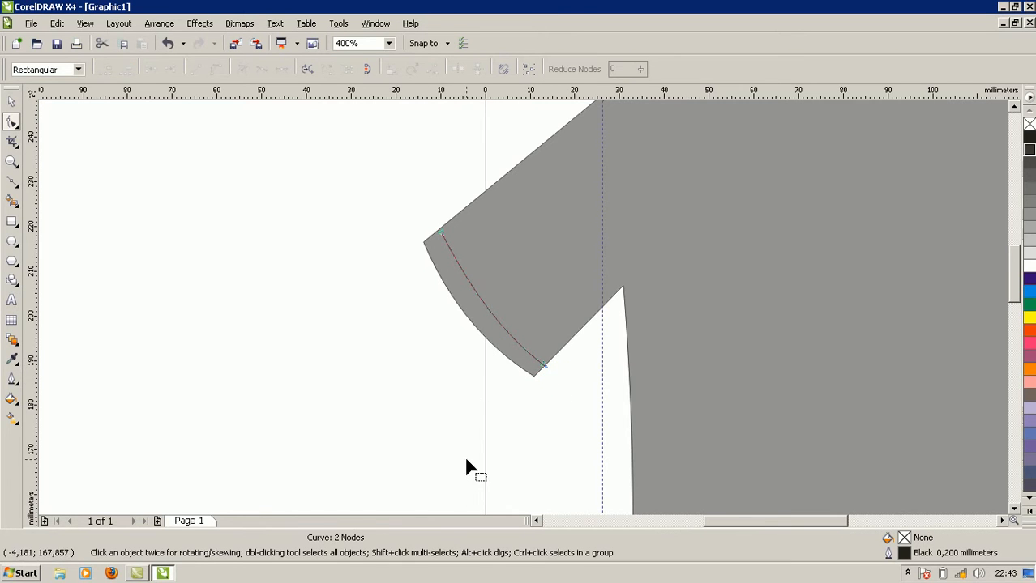
{"action": "key", "text": "ctrl+z"}
{"action": "key", "text": "Left"}
{"action": "key", "text": "Left"}
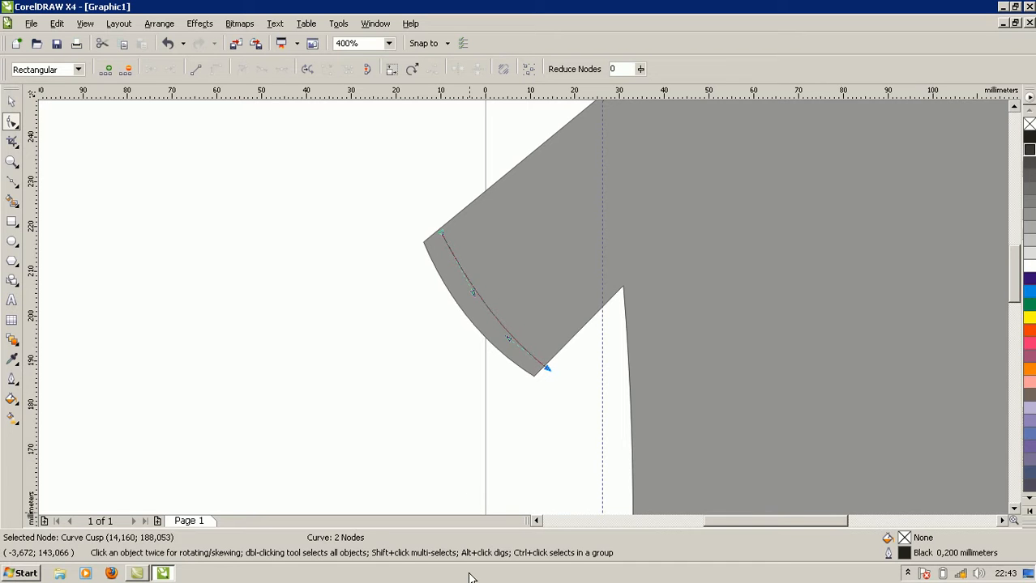
{"action": "key", "text": "Left"}
{"action": "key", "text": "ctrl+z"}
{"action": "left_click", "coordinate": [425, 357]}
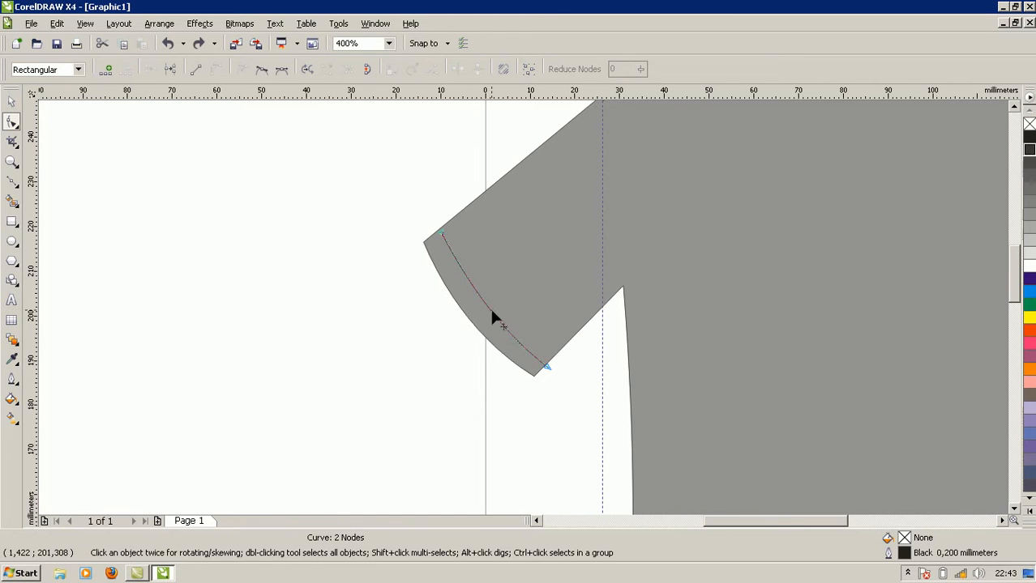
Nudge the whole cuff curve slightly outward so its ends meet the left sleeve's edges.
{"action": "left_click", "coordinate": [11, 102]}
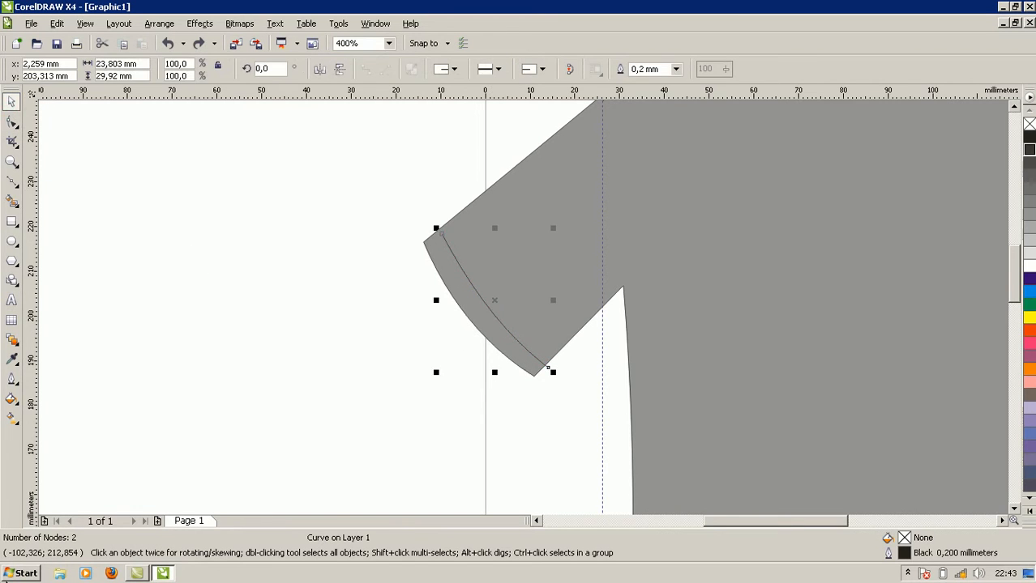
{"action": "key", "text": "Left"}
{"action": "key", "text": "Left"}
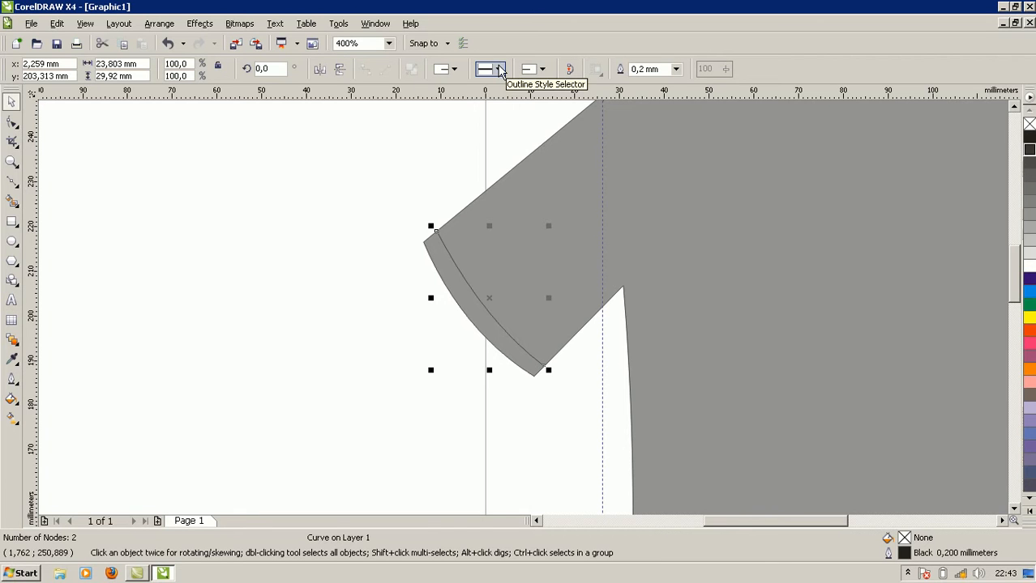
Try several outline styles on the left cuff curve and apply the widely spaced long-dash style.
{"action": "left_click", "coordinate": [500, 70]}
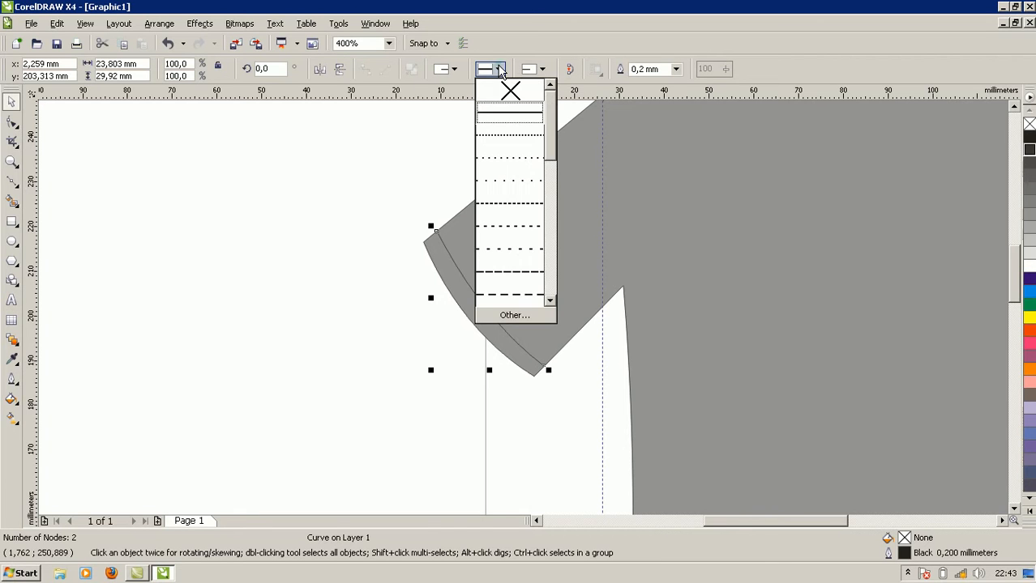
{"action": "left_click", "coordinate": [517, 271]}
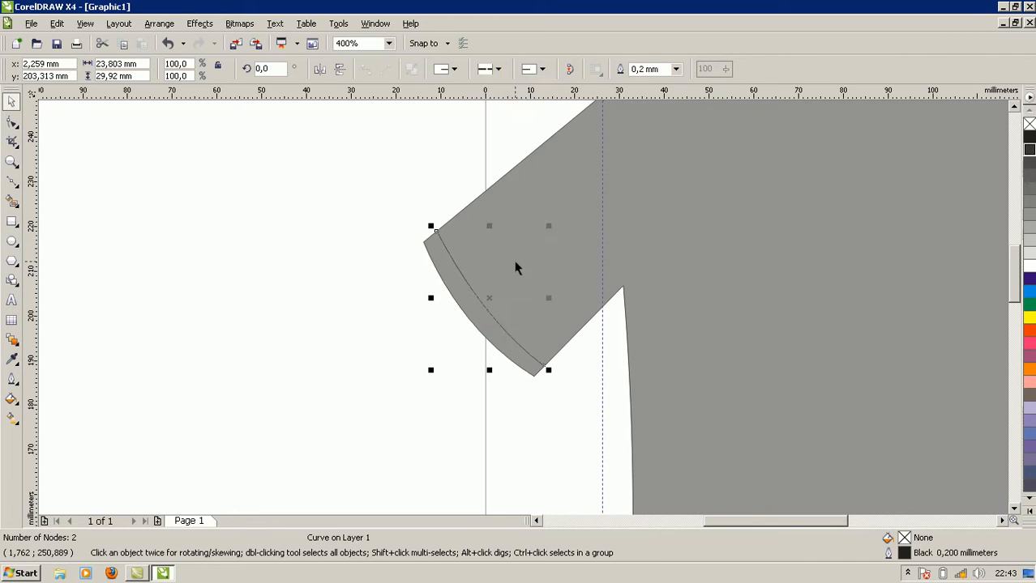
{"action": "left_click", "coordinate": [497, 69]}
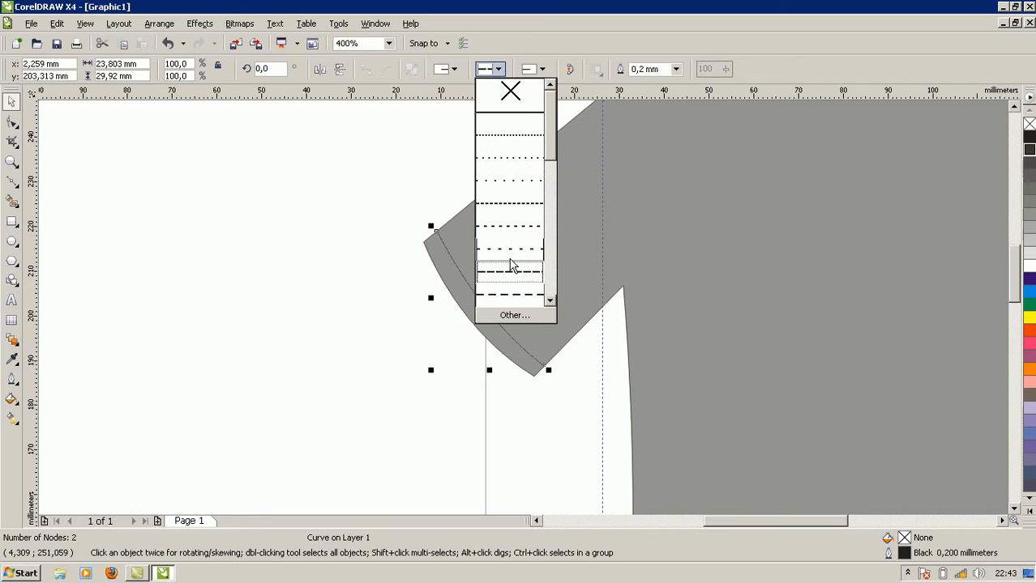
{"action": "left_click", "coordinate": [507, 243]}
{"action": "left_click", "coordinate": [496, 70]}
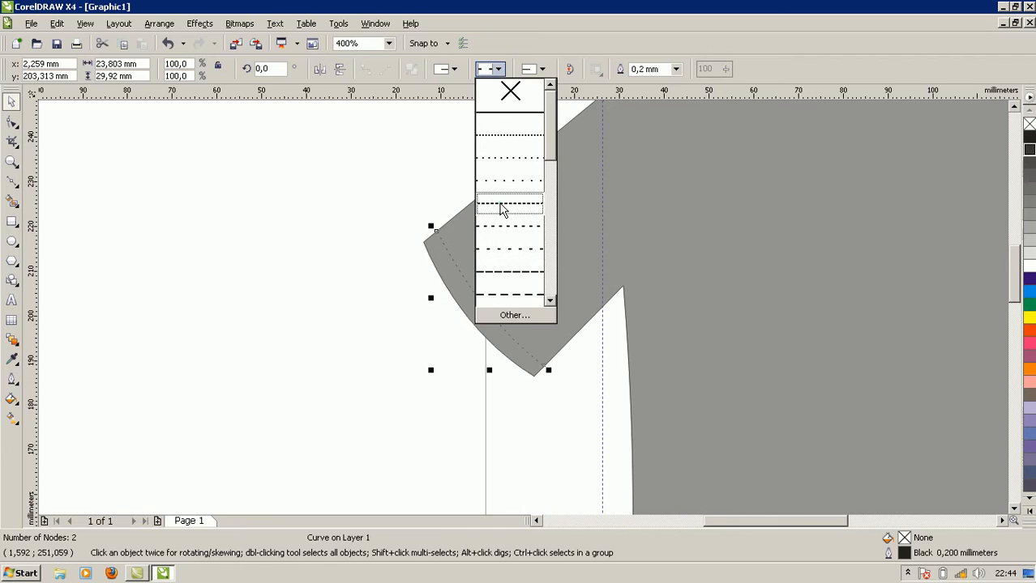
{"action": "left_click", "coordinate": [501, 207]}
{"action": "left_click", "coordinate": [497, 69]}
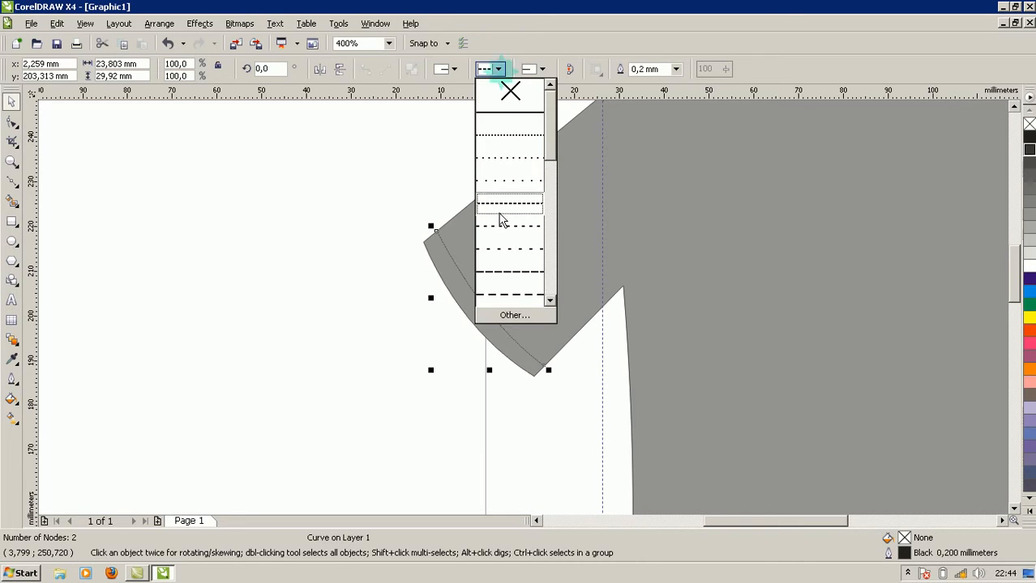
{"action": "left_click", "coordinate": [508, 295]}
{"action": "left_click", "coordinate": [372, 379]}
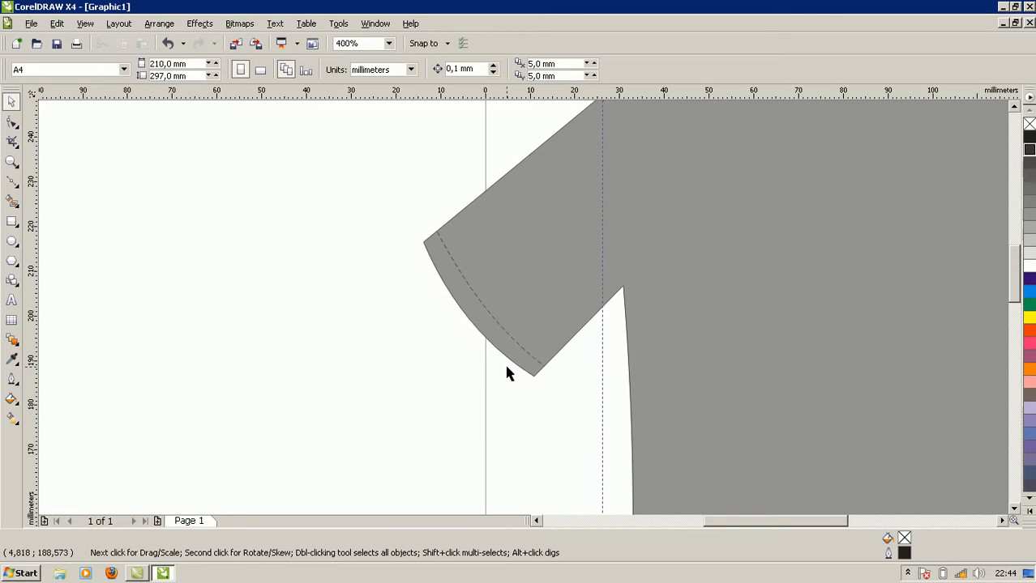
Duplicate the dashed cuff curve, mirror the copy horizontally and place it near the right sleeve's cuff.
{"action": "left_click", "coordinate": [536, 365]}
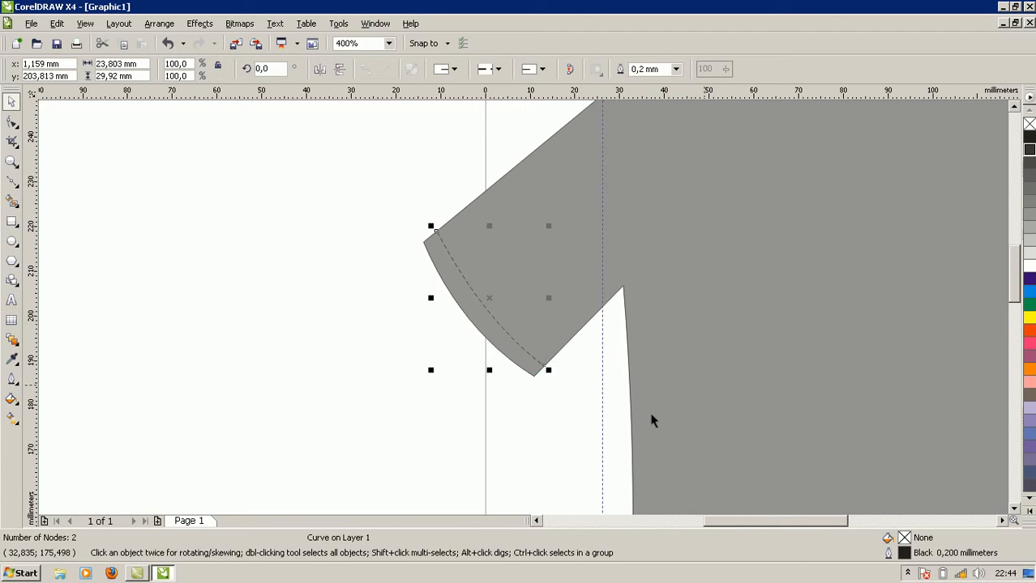
{"action": "left_click_drag", "start_coordinate": [770, 524], "coordinate": [796, 528]}
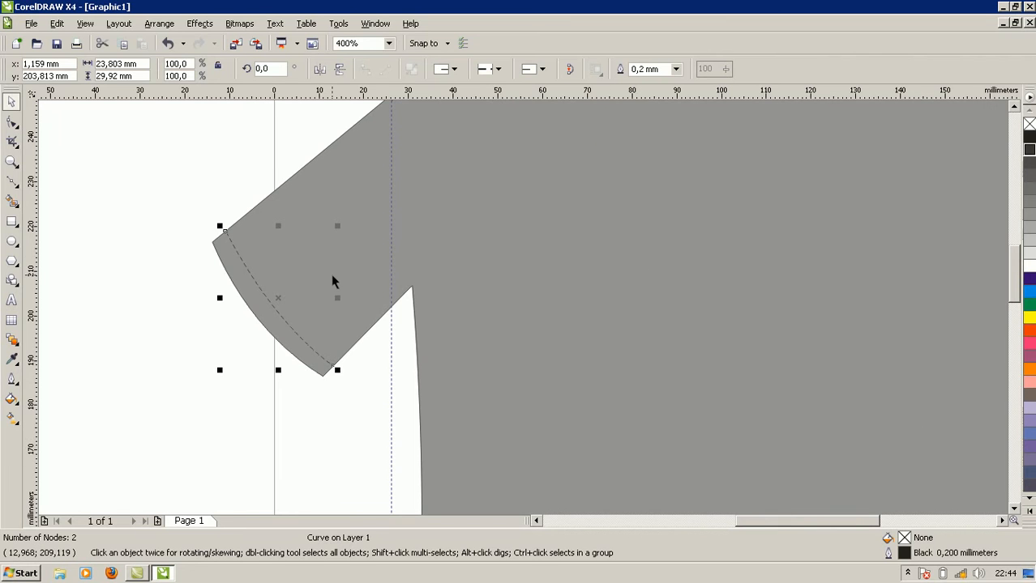
{"action": "scroll", "coordinate": [332, 280], "scroll_direction": "down", "scroll_amount": 1}
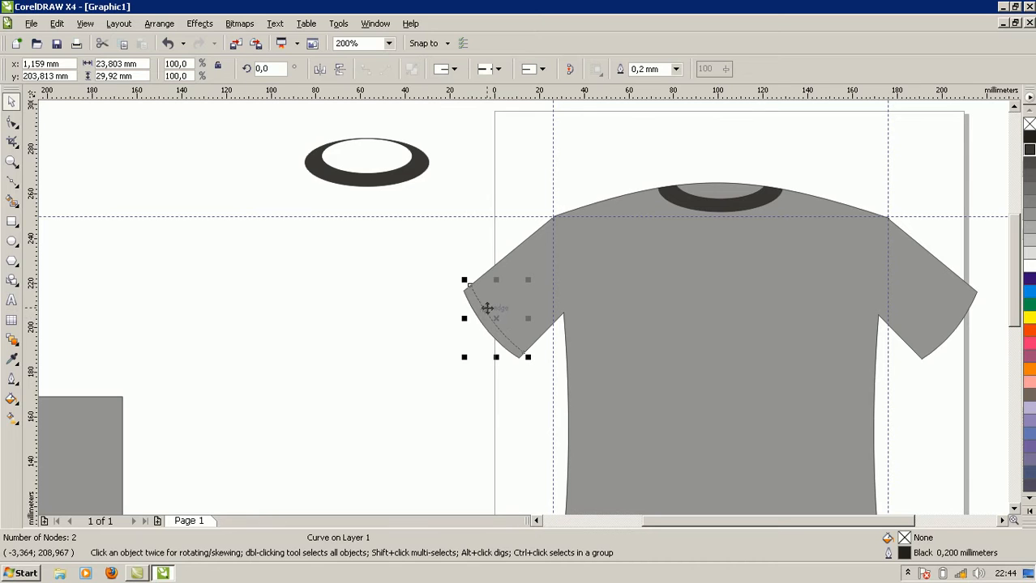
{"action": "key", "text": "ctrl+d"}
{"action": "left_click_drag", "start_coordinate": [498, 303], "coordinate": [792, 285]}
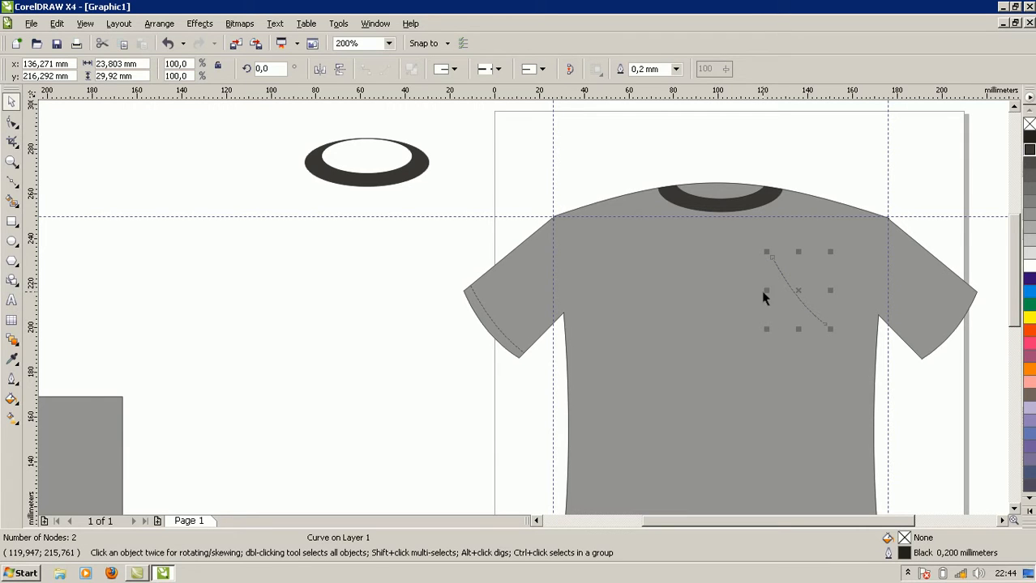
{"action": "left_click_drag", "start_coordinate": [765, 290], "coordinate": [933, 337]}
{"action": "scroll", "coordinate": [936, 385], "scroll_direction": "up", "scroll_amount": 1}
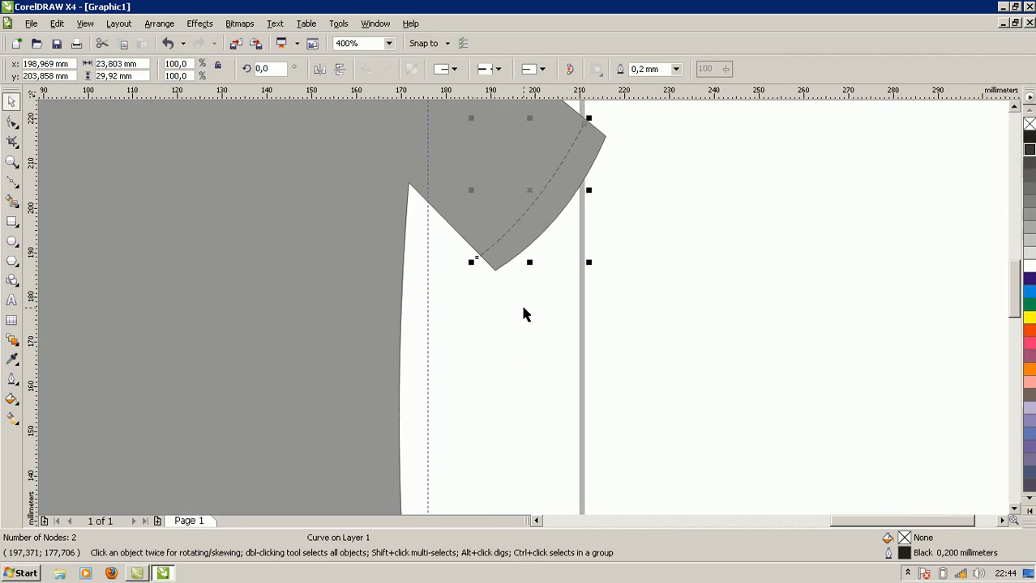
Nudge the right cuff's dashed curve until its ends line up with the sleeve's upper and underarm edges.
{"action": "key", "text": "Up"}
{"action": "key", "text": "Up"}
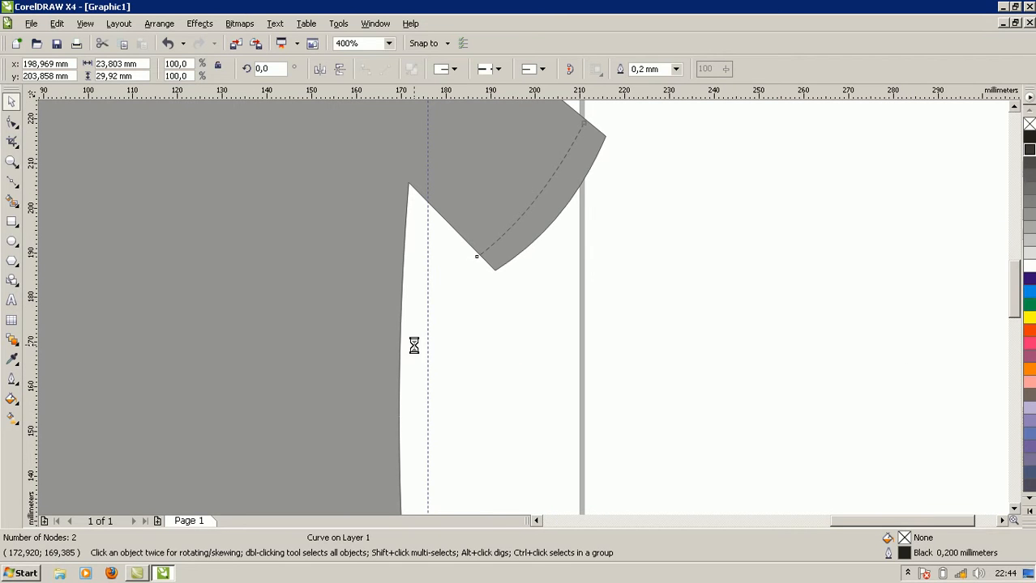
{"action": "key", "text": "Right"}
{"action": "key", "text": "Down"}
{"action": "key", "text": "Right"}
{"action": "key", "text": "Right"}
{"action": "key", "text": "Right"}
{"action": "scroll", "coordinate": [502, 325], "scroll_direction": "down", "scroll_amount": 1}
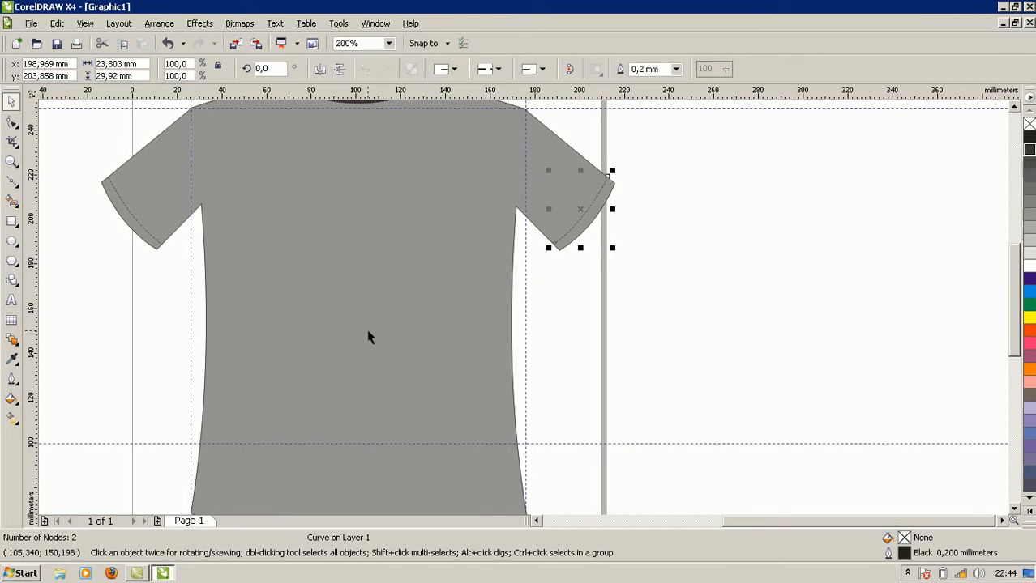
Duplicate the left cuff's dashed curve and move the copy so its upper end sits on the left shoulder point.
{"action": "left_click", "coordinate": [346, 350]}
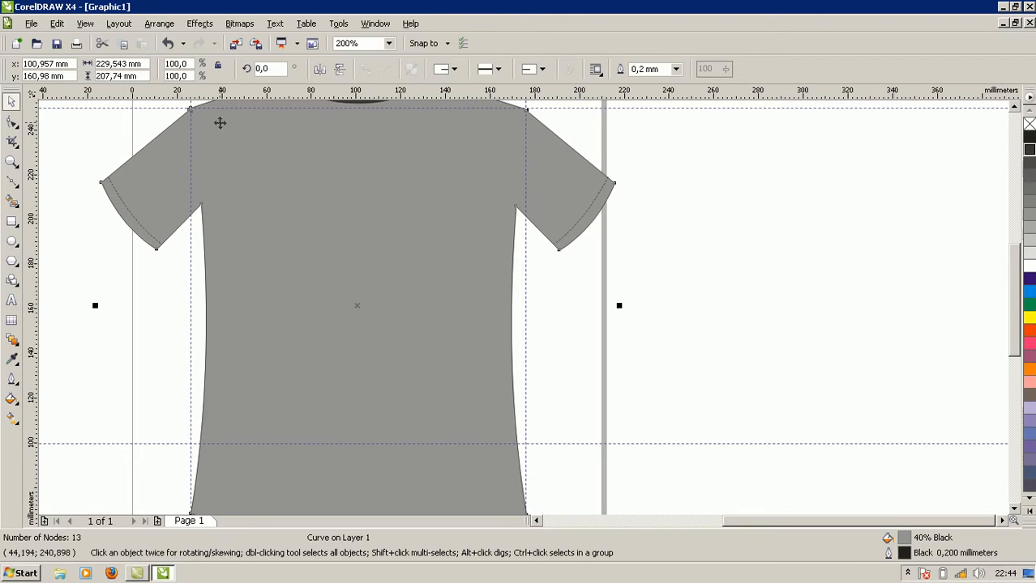
{"action": "left_click", "coordinate": [132, 218]}
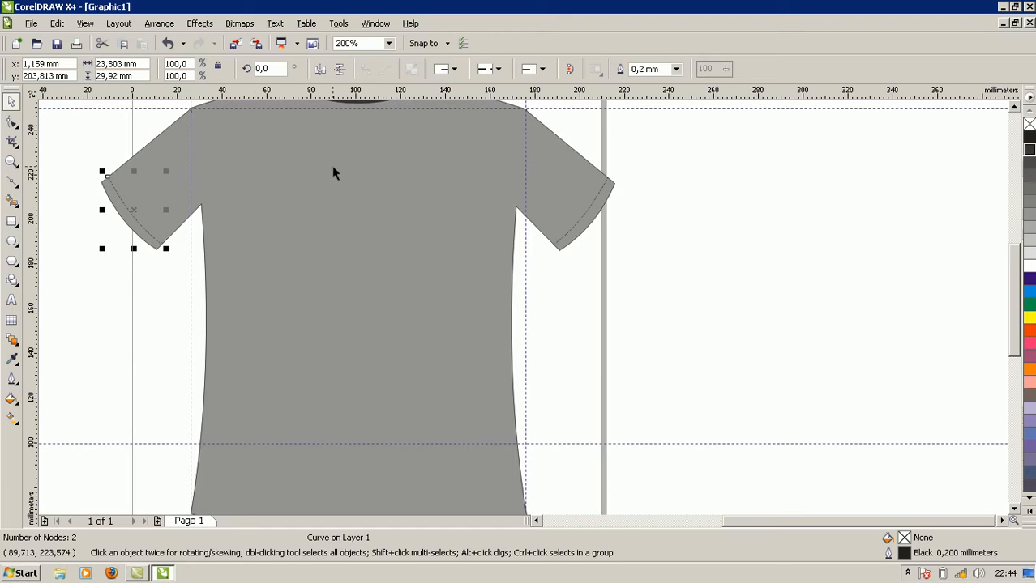
{"action": "key", "text": "Right"}
{"action": "key", "text": "Up"}
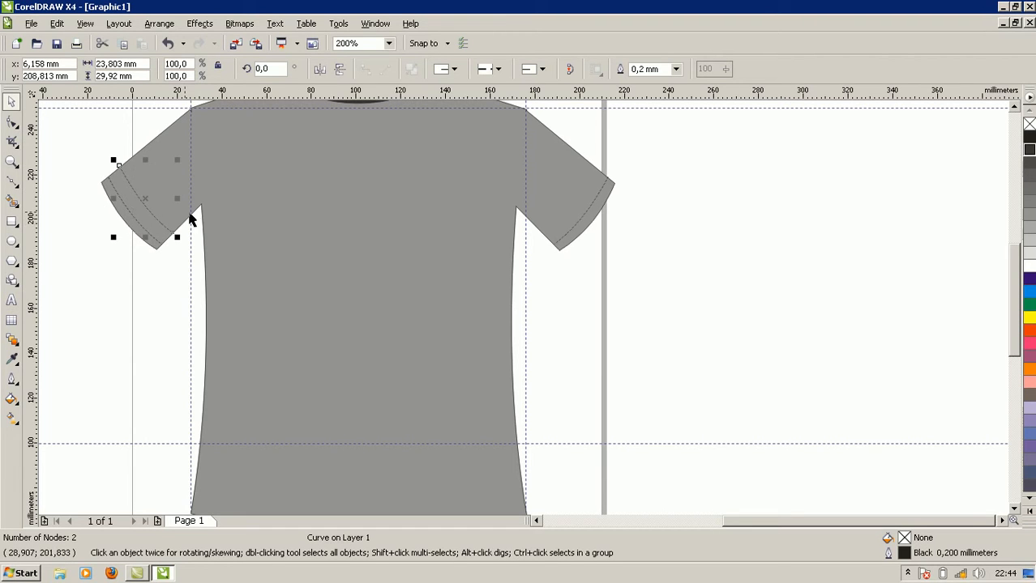
{"action": "left_click_drag", "start_coordinate": [146, 216], "coordinate": [259, 197]}
{"action": "left_click_drag", "start_coordinate": [1014, 334], "coordinate": [995, 292]}
{"action": "left_click_drag", "start_coordinate": [266, 344], "coordinate": [224, 308]}
{"action": "scroll", "coordinate": [223, 306], "scroll_direction": "up", "scroll_amount": 1}
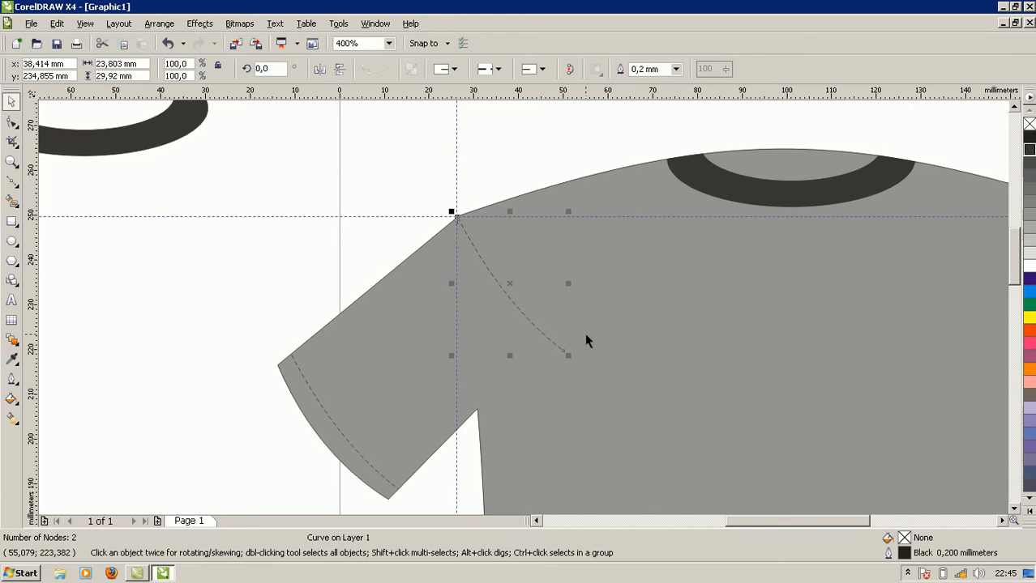
Rotate the copied curve about its shoulder end to 327° and scale it to 112.2% so it reaches the left armpit.
{"action": "left_click", "coordinate": [513, 302]}
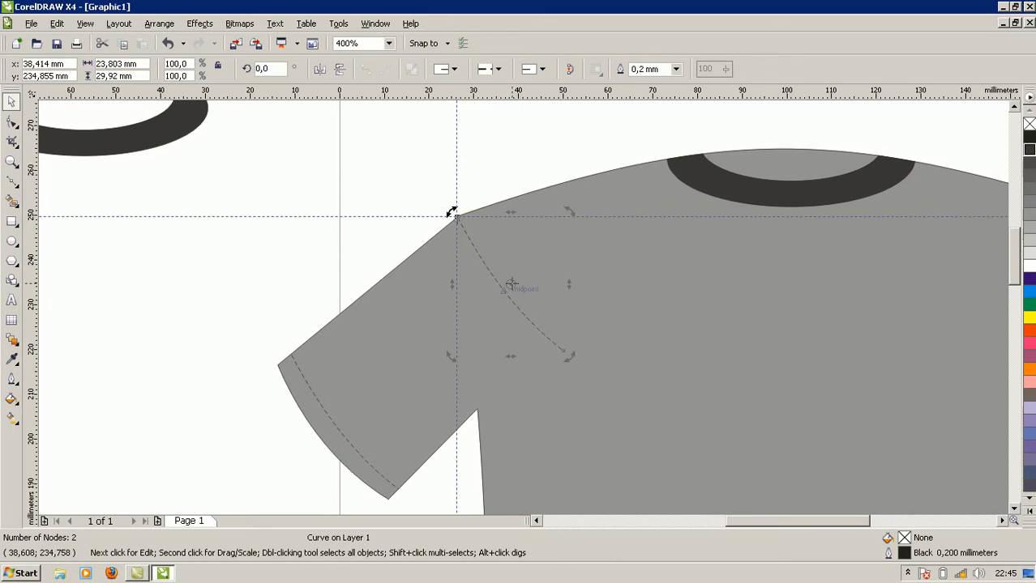
{"action": "left_click_drag", "start_coordinate": [511, 283], "coordinate": [457, 216]}
{"action": "left_click_drag", "start_coordinate": [569, 359], "coordinate": [483, 411]}
{"action": "left_click", "coordinate": [786, 295]}
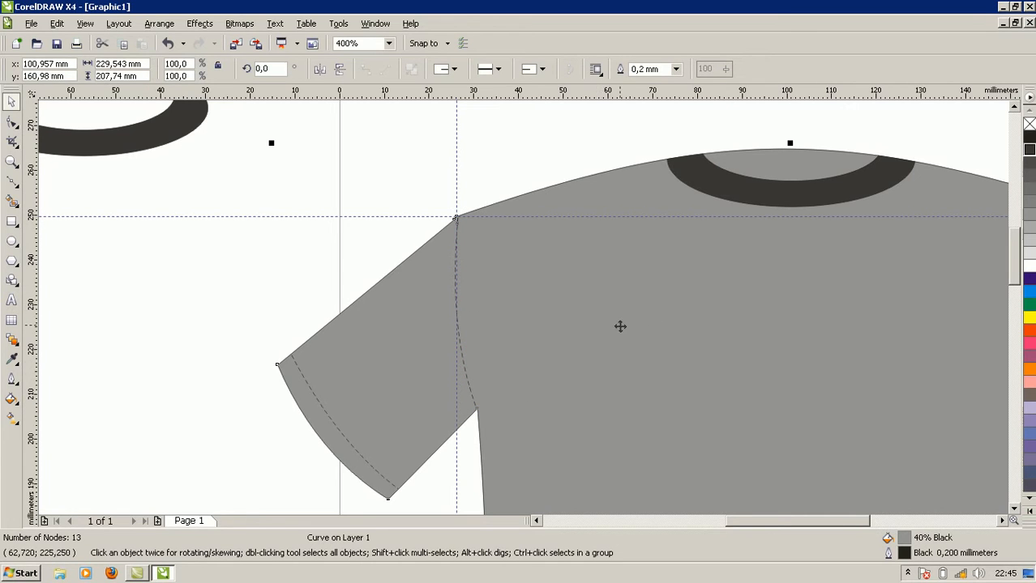
Duplicate the left armhole's dashed curve, mirror the copy horizontally and place it between the right shoulder point and armpit.
{"action": "left_click_drag", "start_coordinate": [743, 522], "coordinate": [781, 521]}
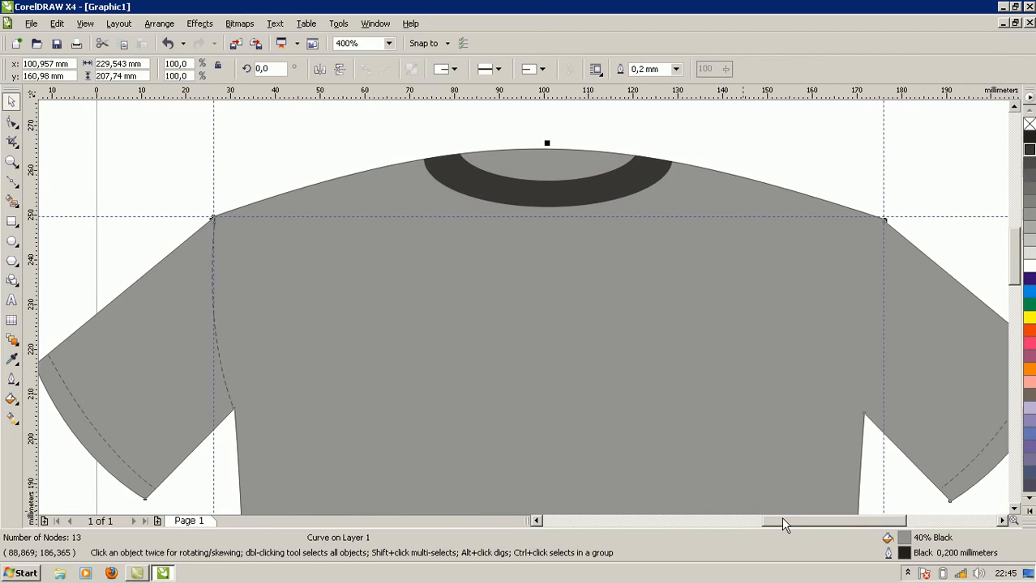
{"action": "left_click", "coordinate": [232, 401]}
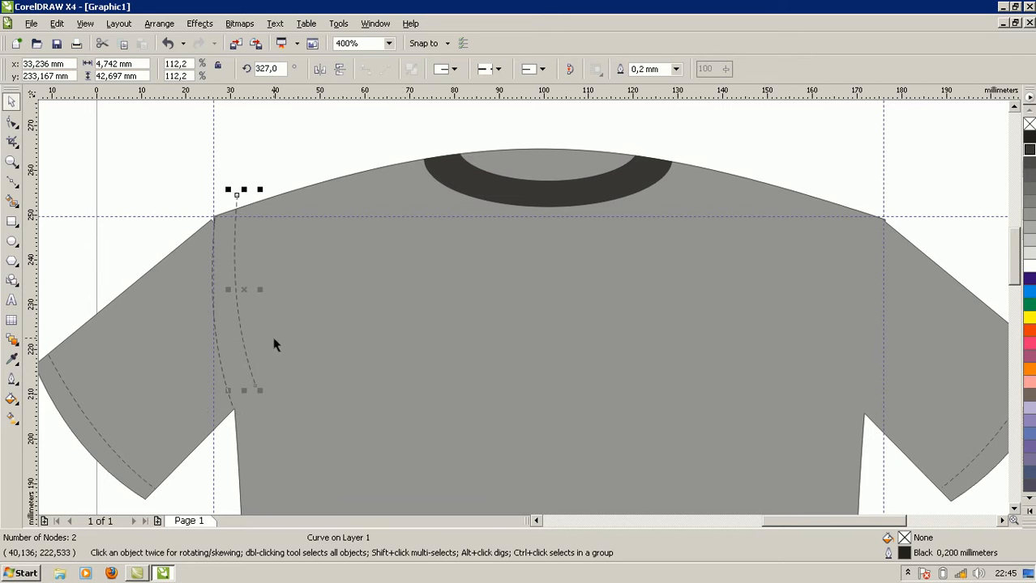
{"action": "left_click_drag", "start_coordinate": [245, 342], "coordinate": [889, 365]}
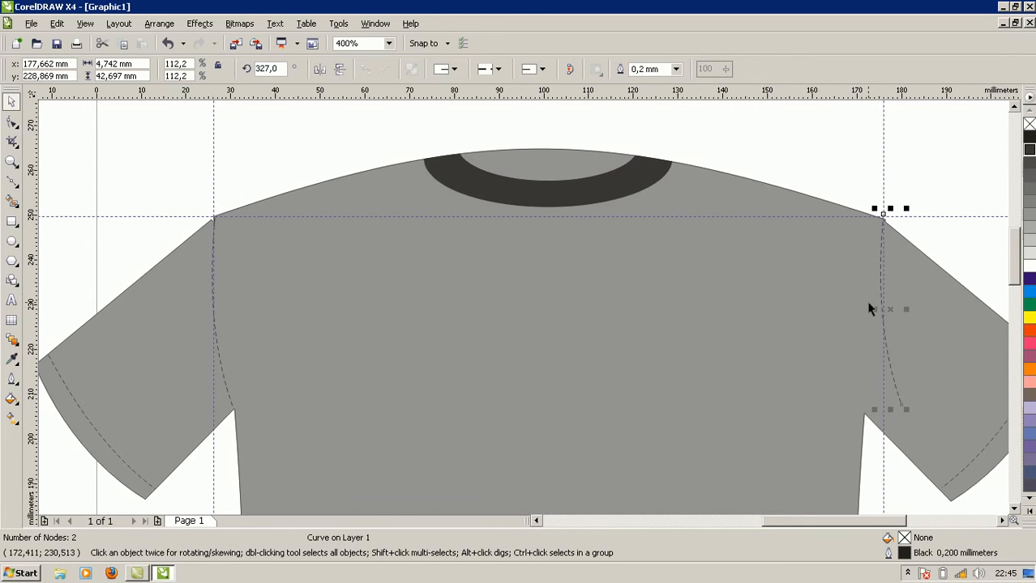
{"action": "left_click_drag", "start_coordinate": [872, 309], "coordinate": [881, 342]}
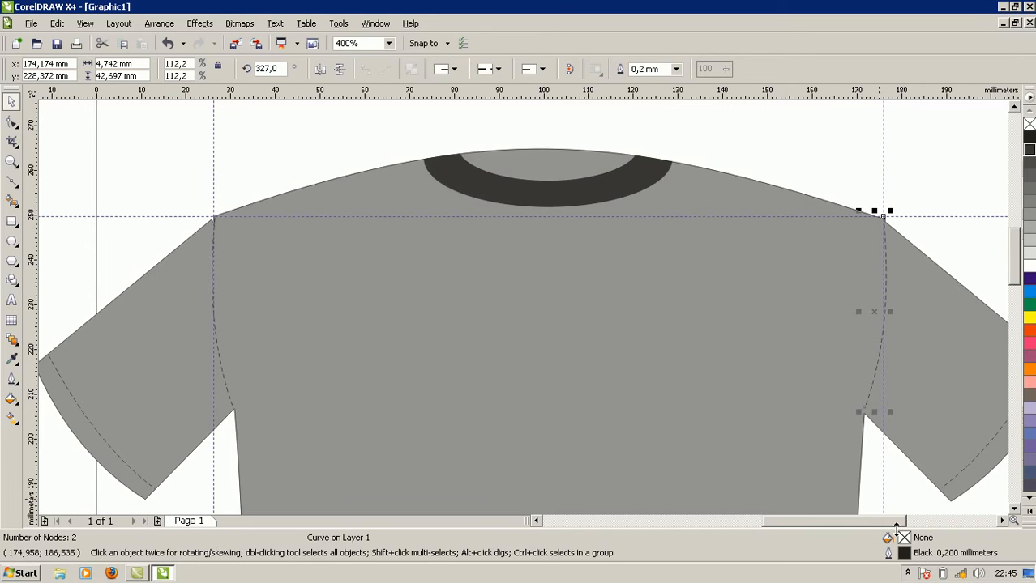
Nudge the right armhole's dashed curve slightly down and to the left so it meets the shoulder point and armpit.
{"action": "key", "text": "Down"}
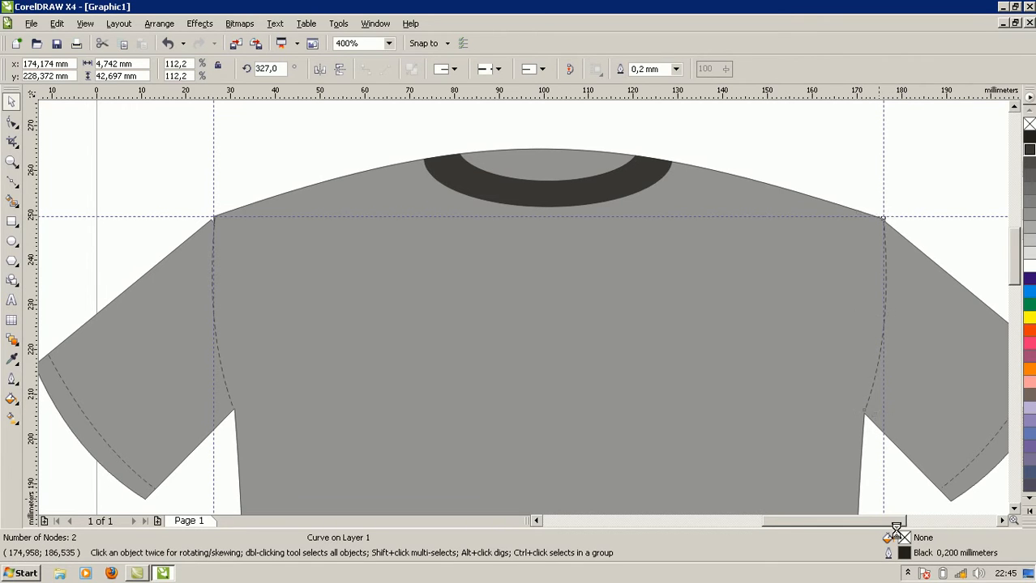
{"action": "key", "text": "Down"}
{"action": "key", "text": "Left"}
{"action": "left_click", "coordinate": [762, 365]}
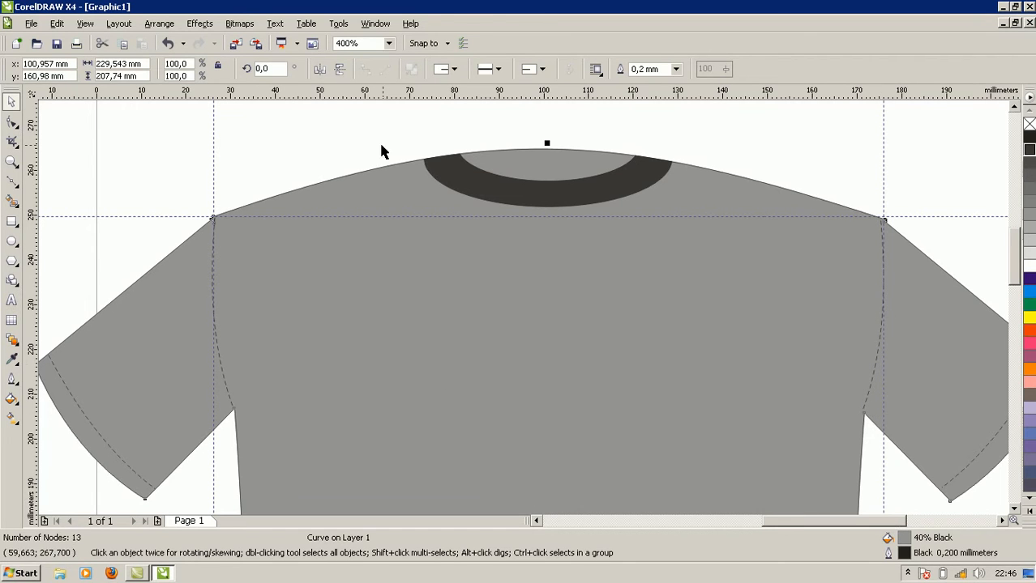
Form the left shoulder's dashed seam from a copy of the left armhole curve, starting at the collar, rotated to 253.8° and scaled to 136.2%.
{"action": "left_click", "coordinate": [226, 380]}
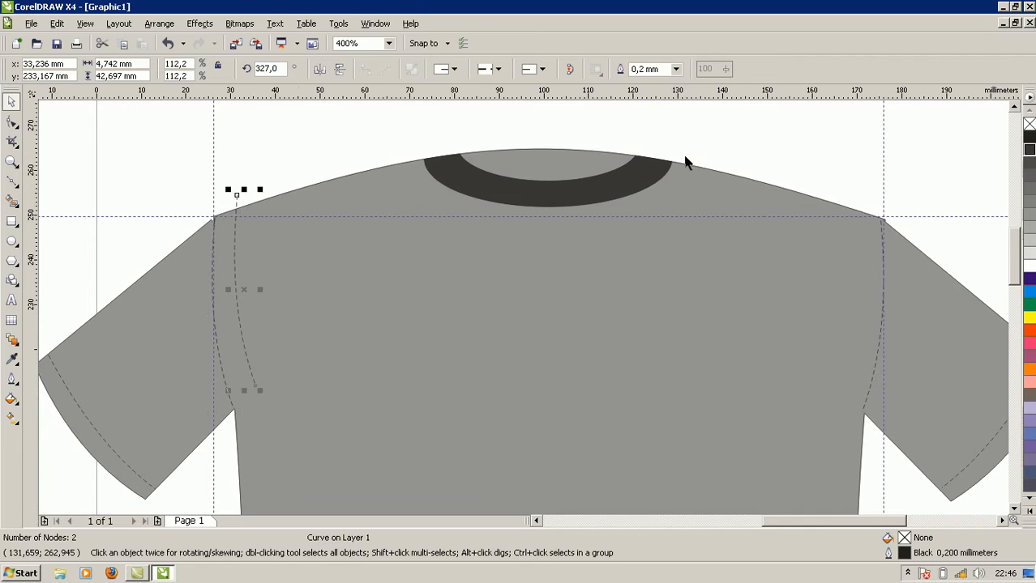
{"action": "left_click_drag", "start_coordinate": [235, 261], "coordinate": [423, 235]}
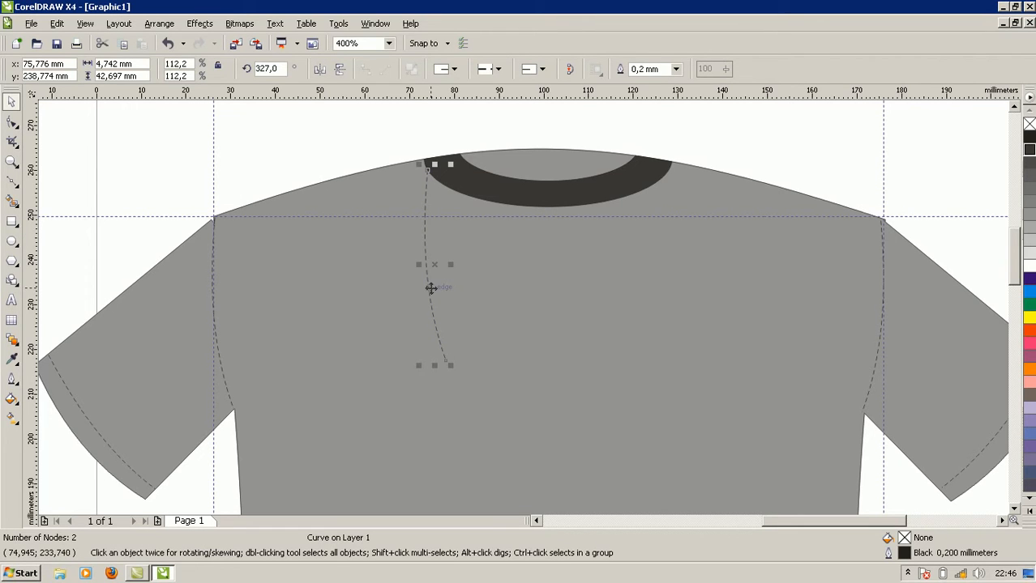
{"action": "left_click", "coordinate": [431, 288]}
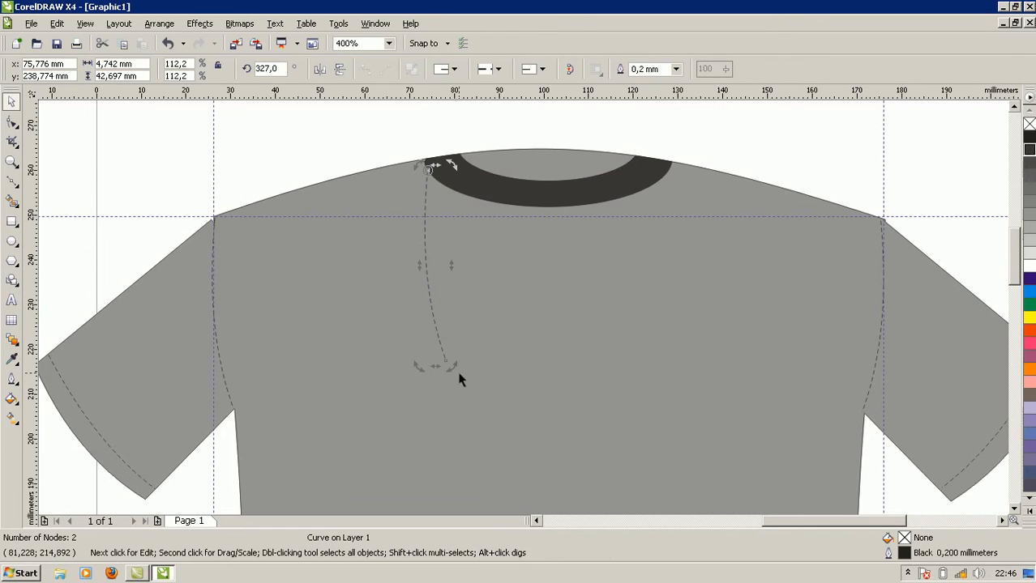
{"action": "left_click_drag", "start_coordinate": [449, 369], "coordinate": [240, 254]}
{"action": "left_click", "coordinate": [301, 218]}
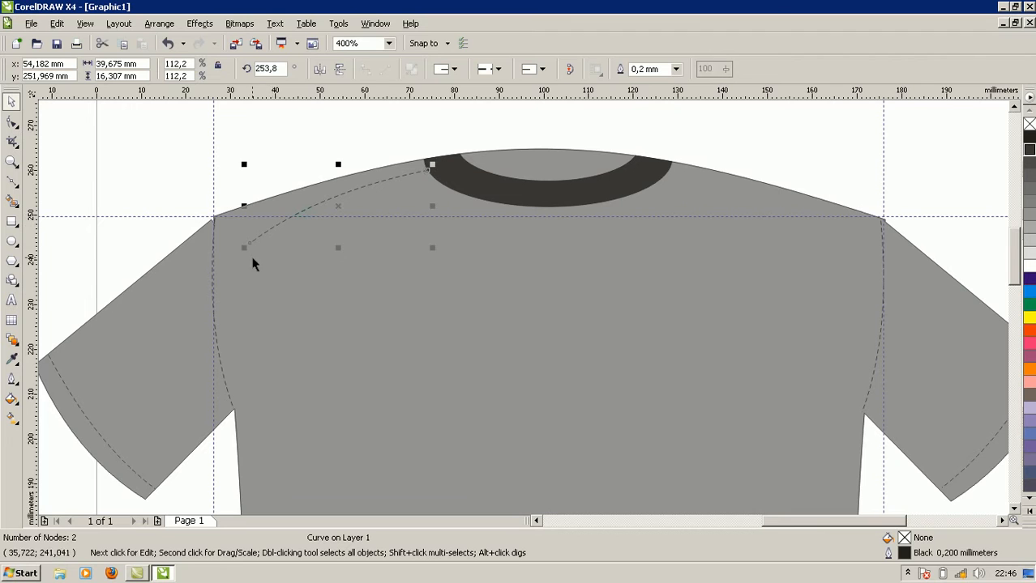
{"action": "left_click_drag", "start_coordinate": [244, 248], "coordinate": [208, 281]}
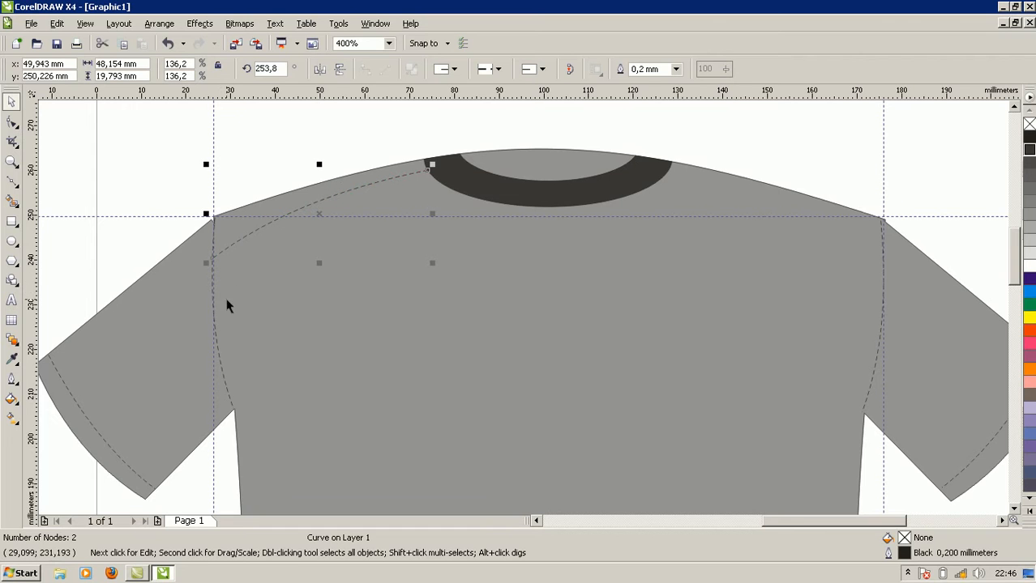
{"action": "left_click", "coordinate": [232, 350]}
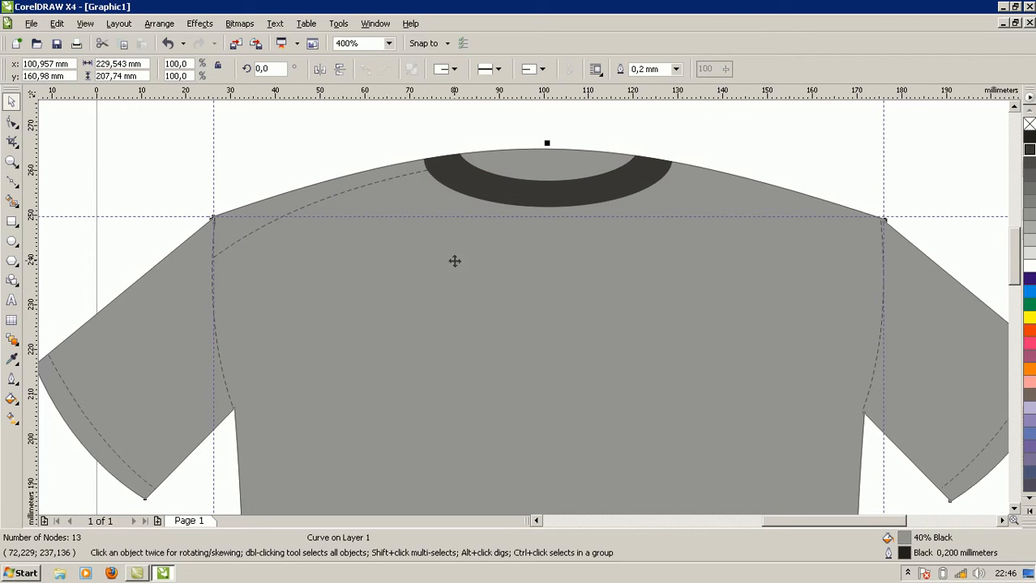
Duplicate the left shoulder's dashed seam, move the copy down onto the chest and mirror it horizontally.
{"action": "left_click", "coordinate": [359, 190]}
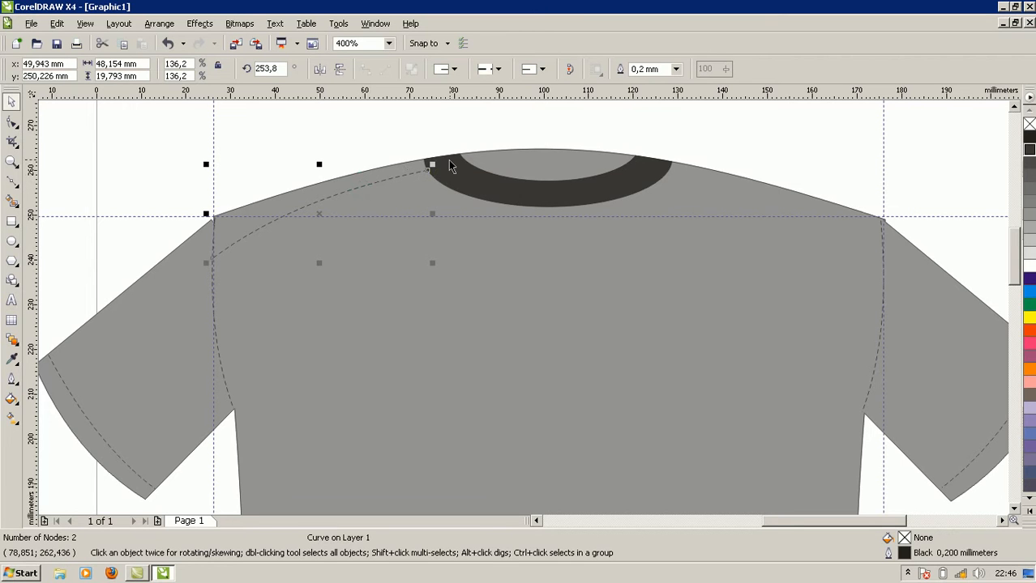
{"action": "key", "text": "ctrl+d"}
{"action": "left_click_drag", "start_coordinate": [395, 171], "coordinate": [443, 279]}
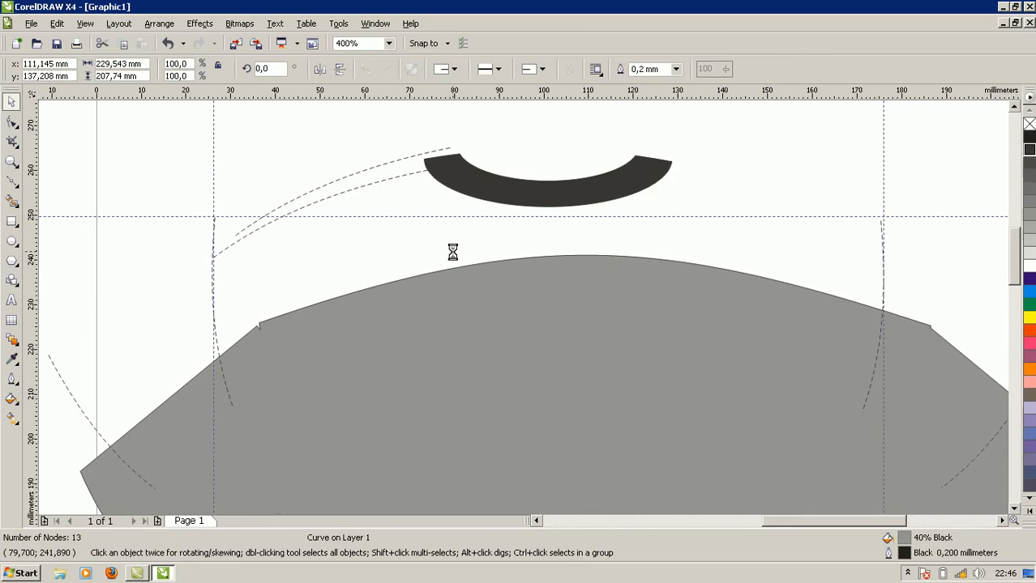
{"action": "key", "text": "ctrl+z"}
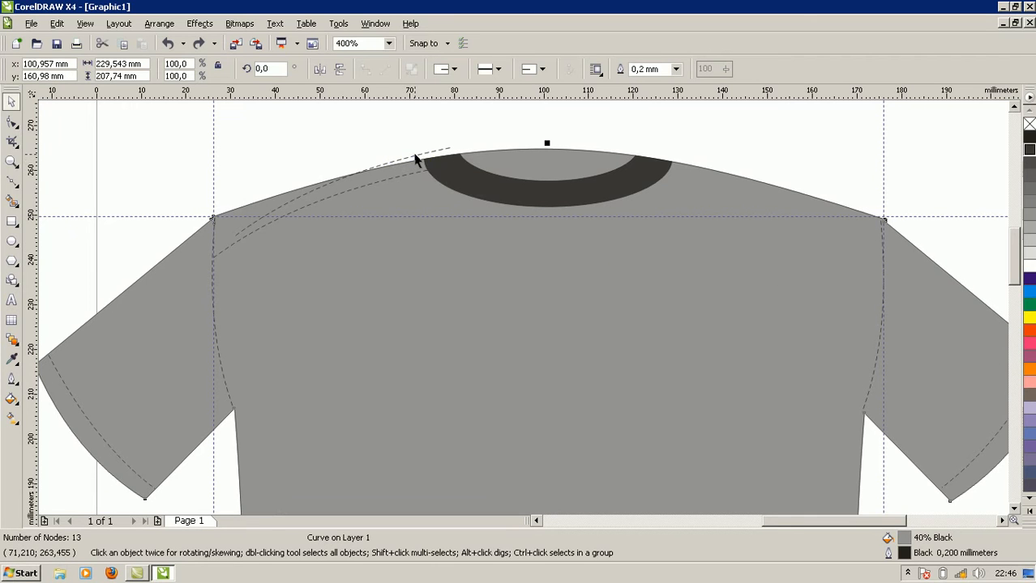
{"action": "left_click", "coordinate": [426, 158]}
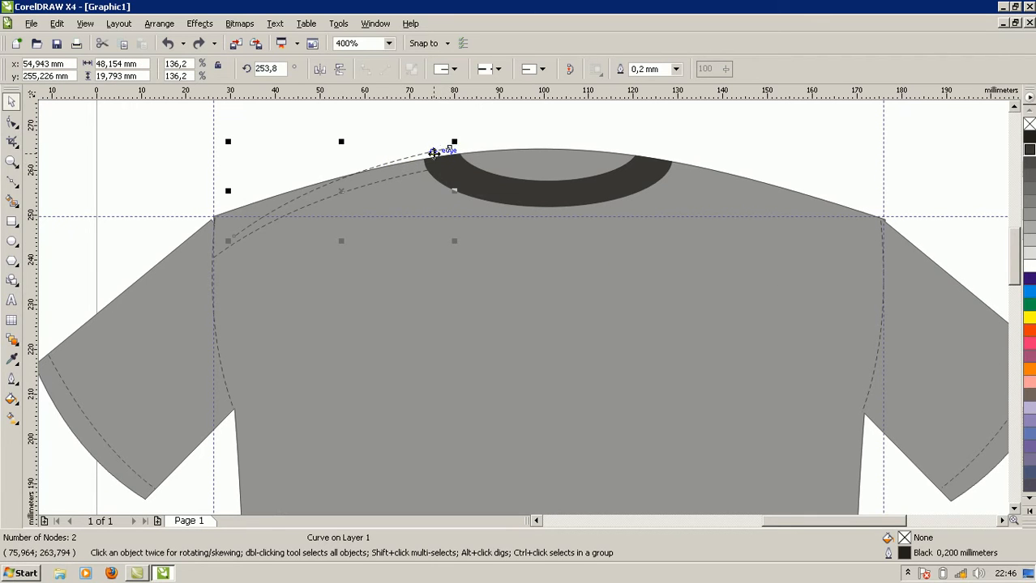
{"action": "left_click_drag", "start_coordinate": [433, 152], "coordinate": [539, 279]}
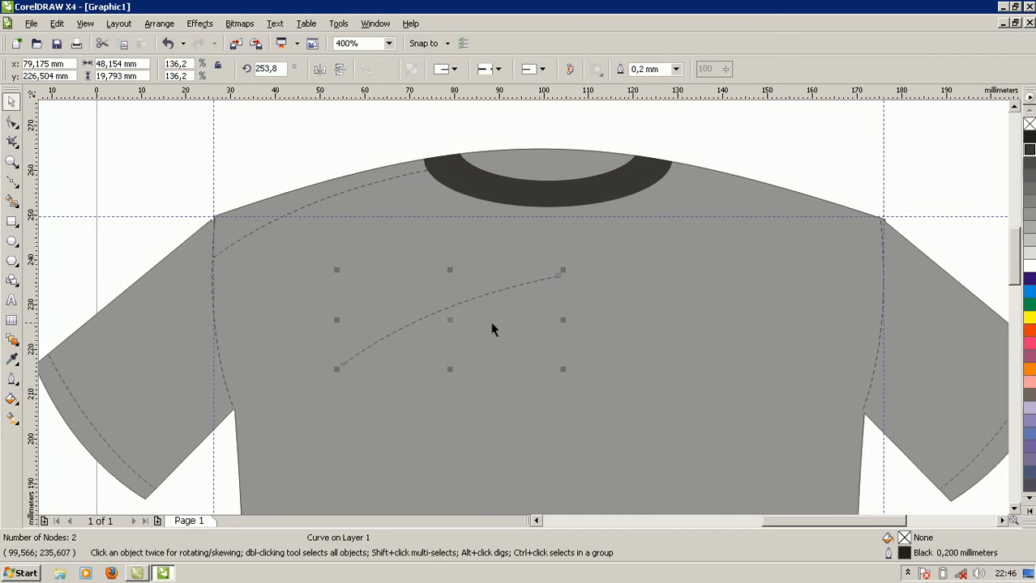
{"action": "left_click_drag", "start_coordinate": [336, 320], "coordinate": [618, 324]}
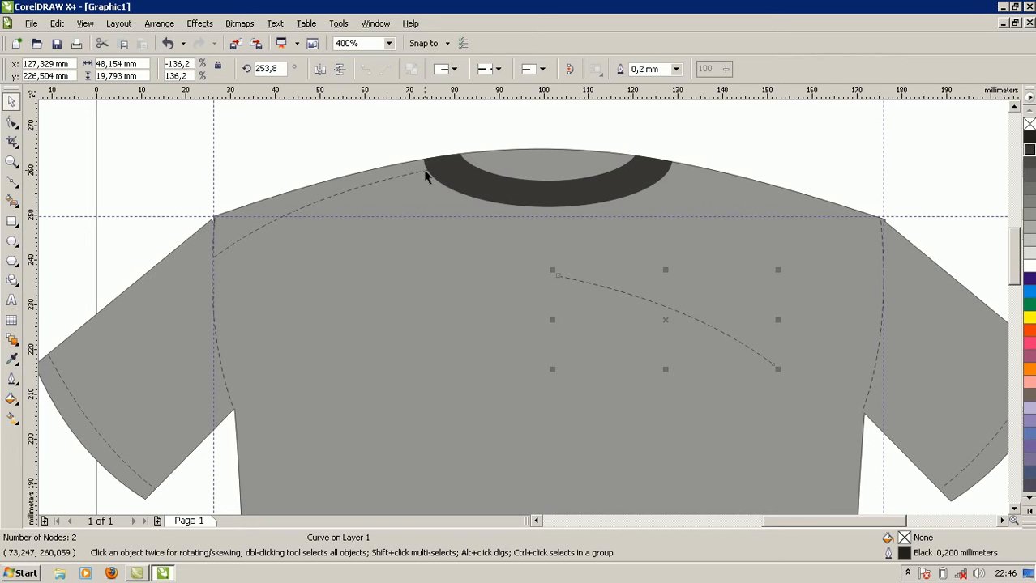
Place the mirrored curve between the collar and right armhole using a horizontal guideline at 260.228 mm, and delete that guideline.
{"action": "left_click_drag", "start_coordinate": [530, 91], "coordinate": [542, 169]}
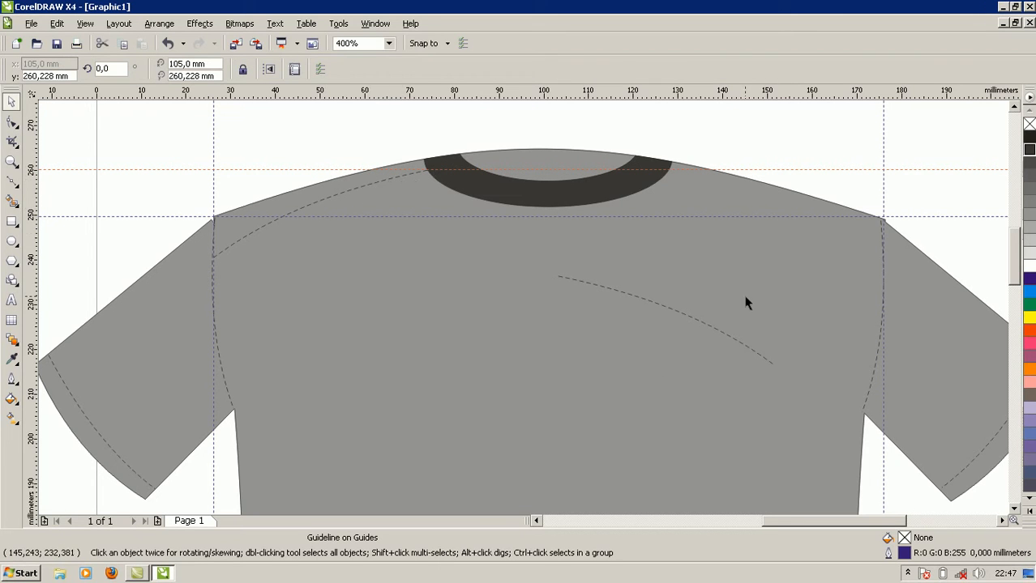
{"action": "left_click", "coordinate": [692, 316]}
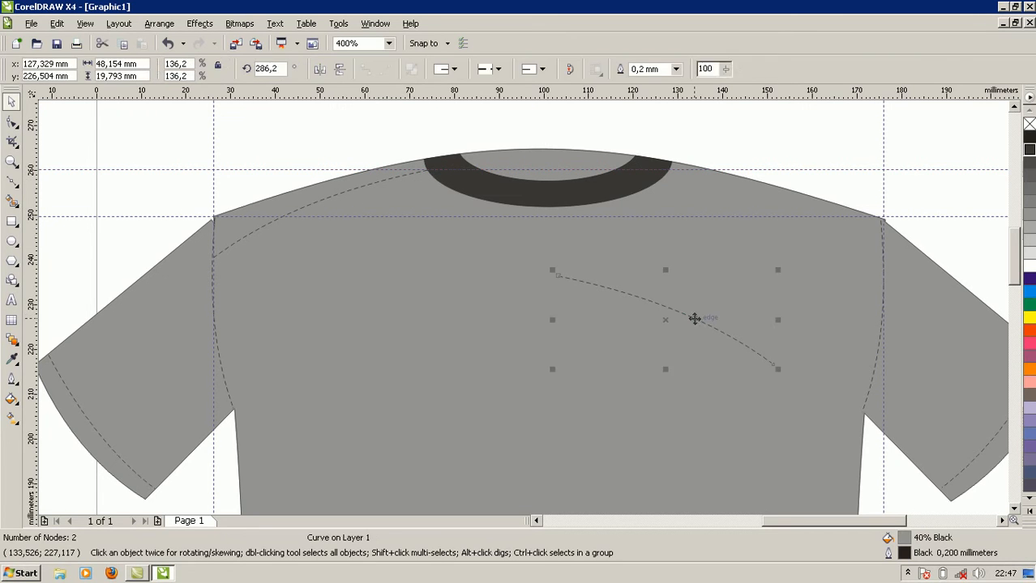
{"action": "left_click_drag", "start_coordinate": [697, 322], "coordinate": [809, 214]}
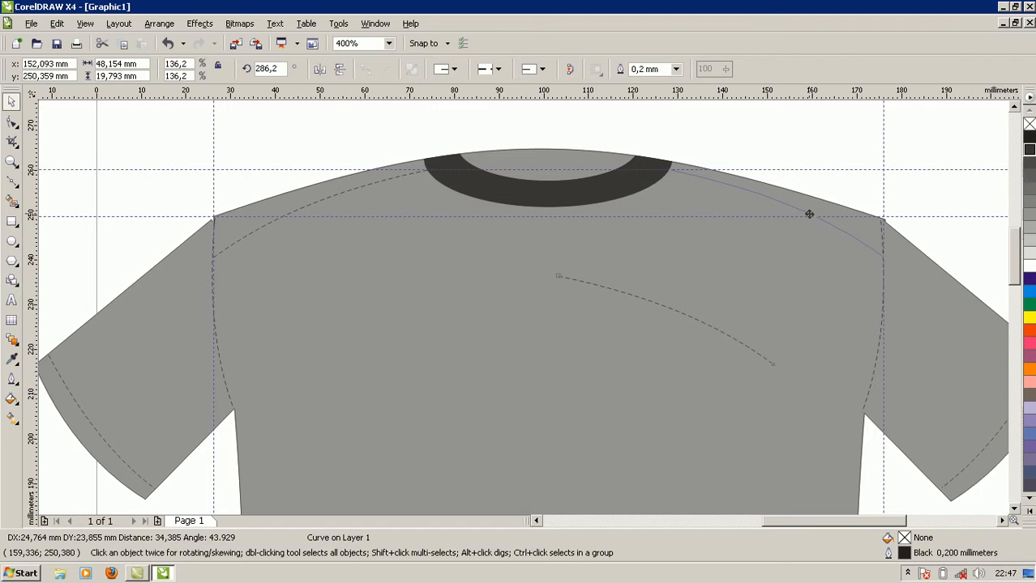
{"action": "left_click_drag", "start_coordinate": [809, 214], "coordinate": [809, 213]}
{"action": "left_click", "coordinate": [776, 280]}
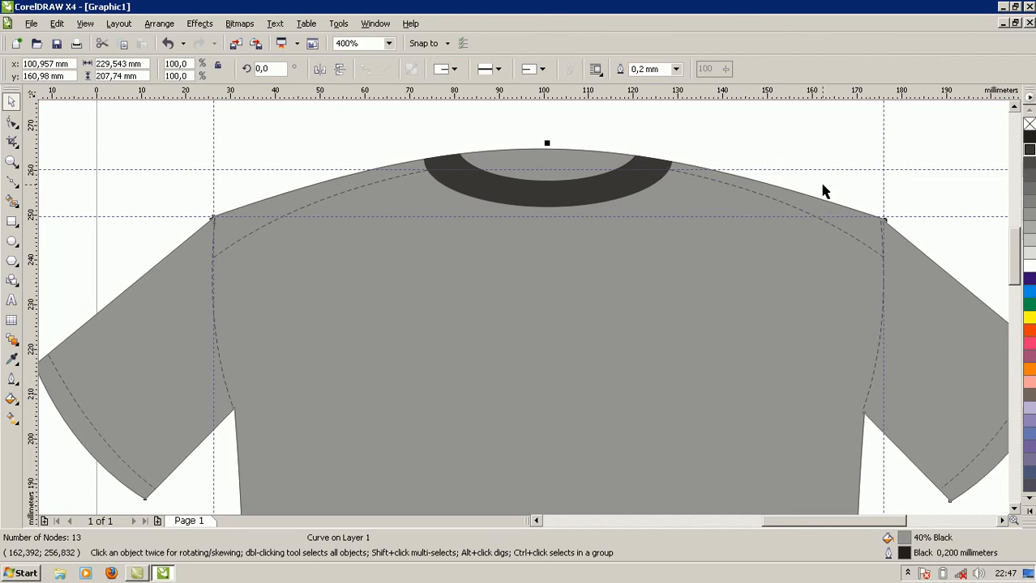
{"action": "left_click", "coordinate": [821, 170]}
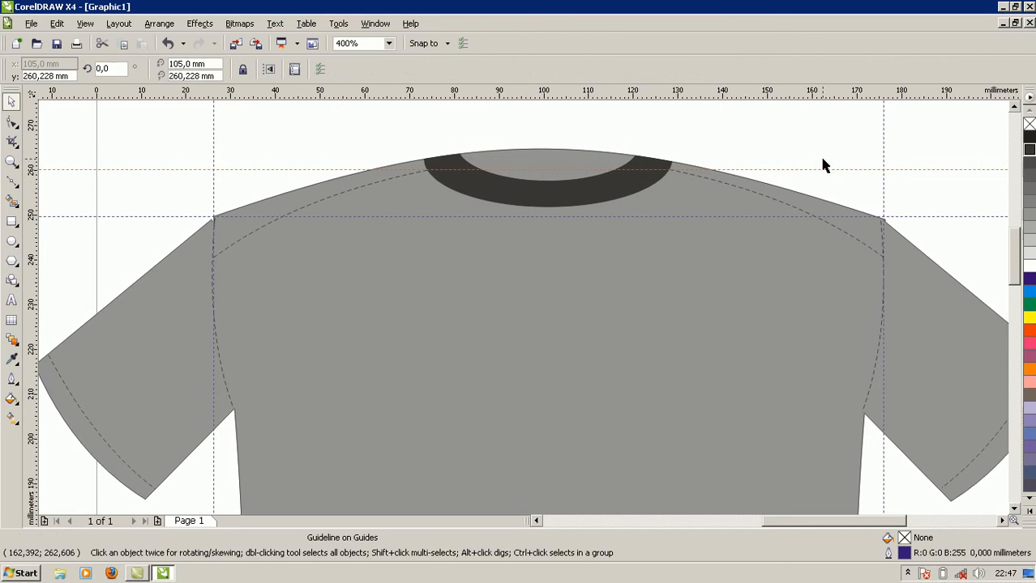
{"action": "key", "text": "Delete"}
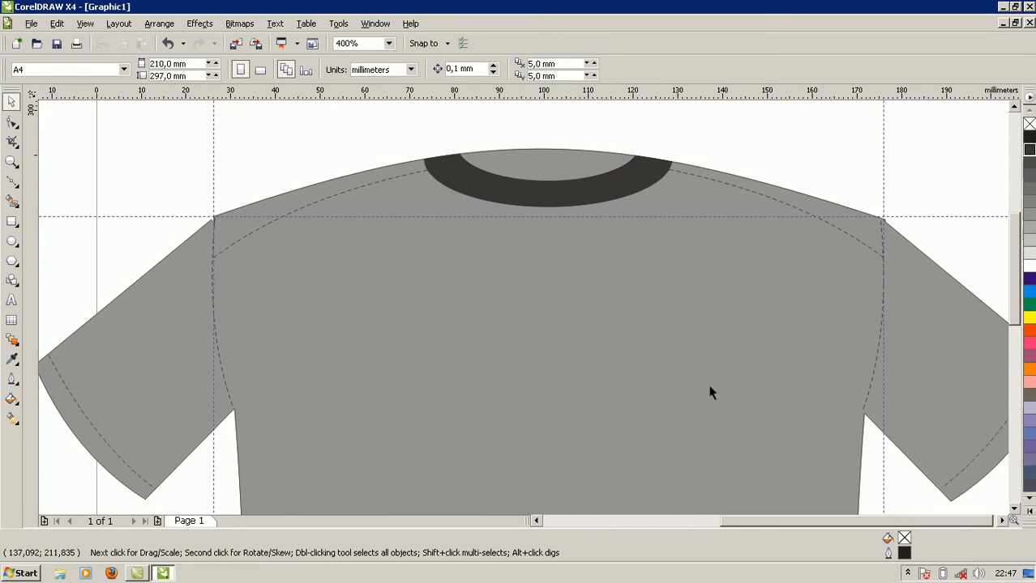
Duplicate the left cuff's dashed curve and move the copy to the middle of the shirt just above the hem.
{"action": "scroll", "coordinate": [707, 393], "scroll_direction": "down", "scroll_amount": 1}
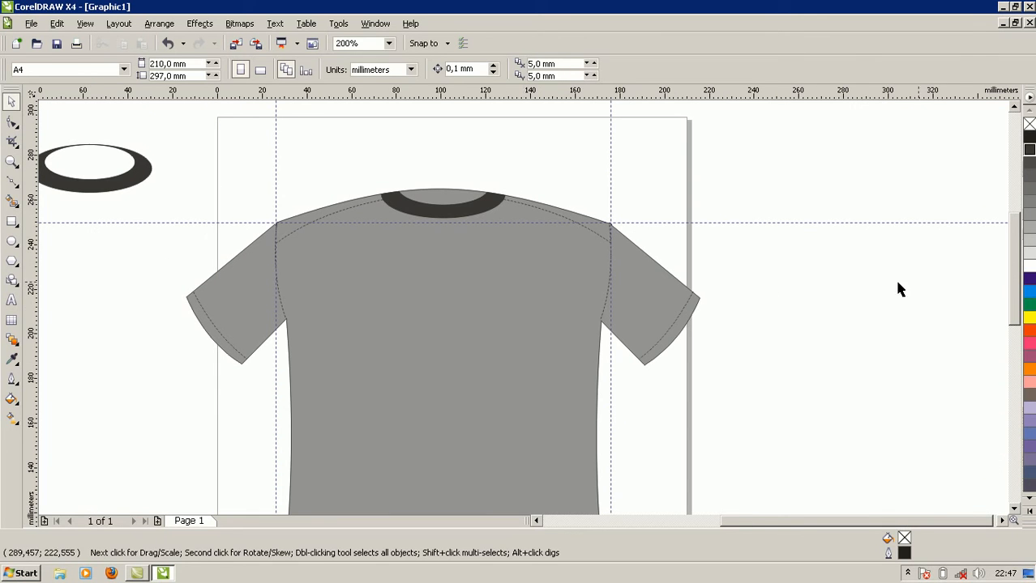
{"action": "left_click_drag", "start_coordinate": [1013, 286], "coordinate": [1020, 345]}
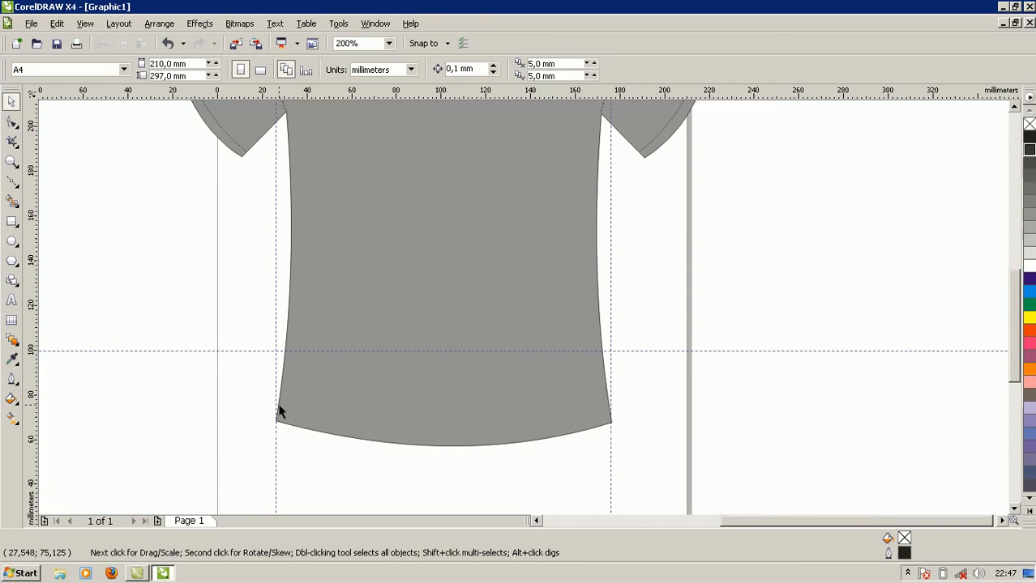
{"action": "left_click", "coordinate": [236, 144]}
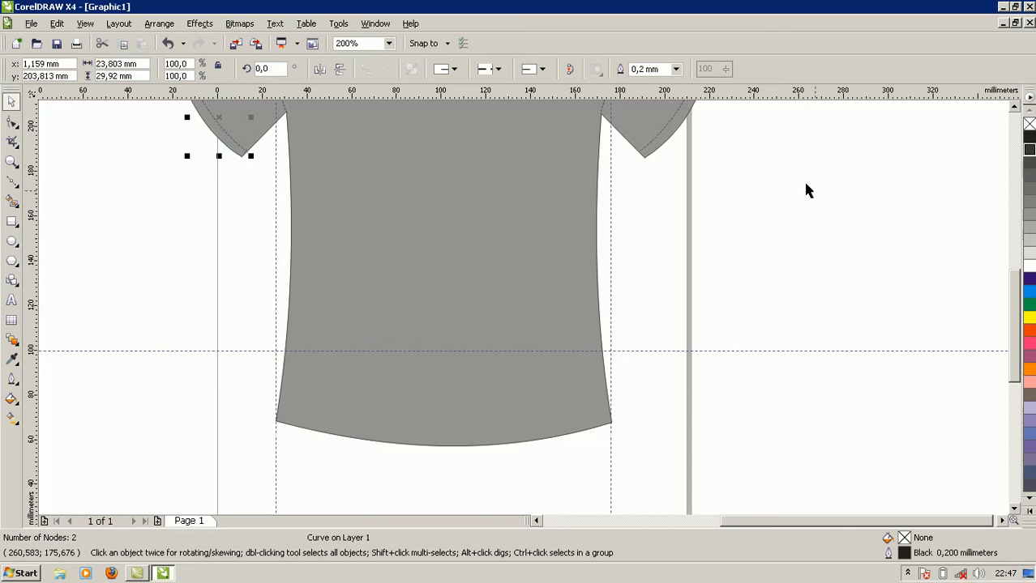
{"action": "scroll", "coordinate": [1019, 343], "scroll_direction": "up", "scroll_amount": 5}
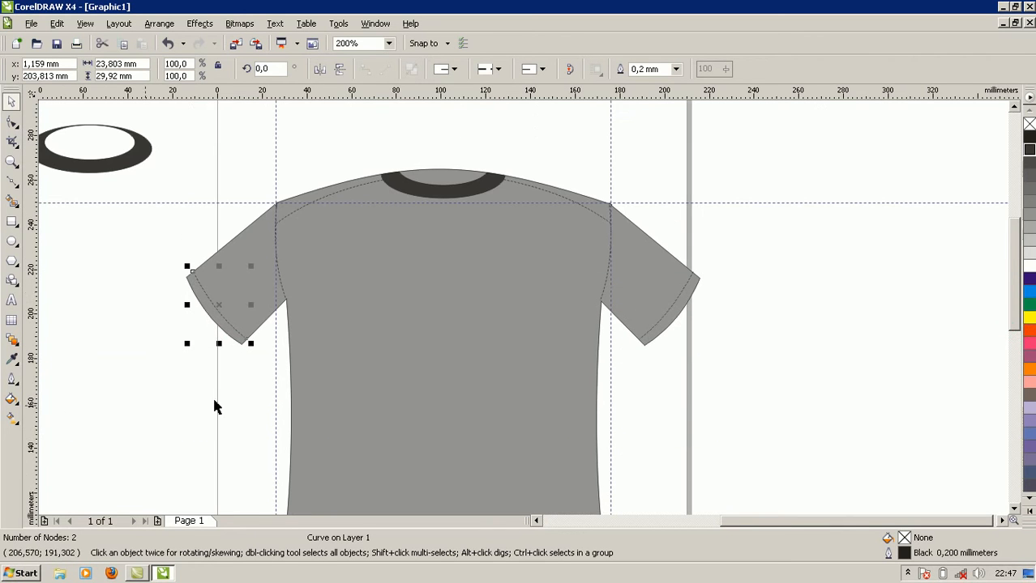
{"action": "left_click_drag", "start_coordinate": [236, 302], "coordinate": [420, 380]}
{"action": "scroll", "coordinate": [992, 302], "scroll_direction": "down", "scroll_amount": 5}
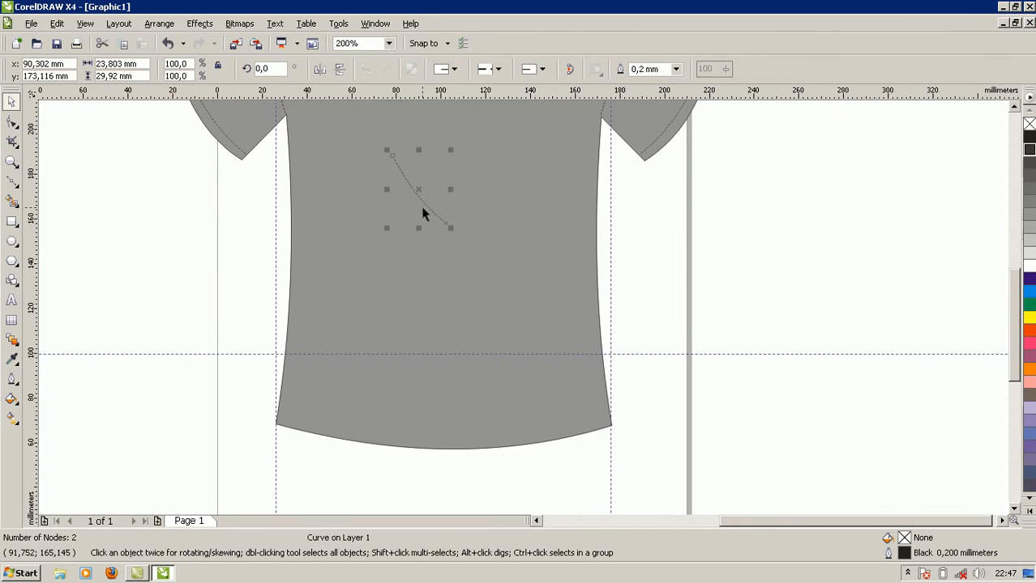
{"action": "left_click_drag", "start_coordinate": [422, 202], "coordinate": [433, 401]}
Rotate the copied curve to 50.3° and scale it to 382.7% so it spans the shirt's width above the hem.
{"action": "left_click", "coordinate": [432, 398]}
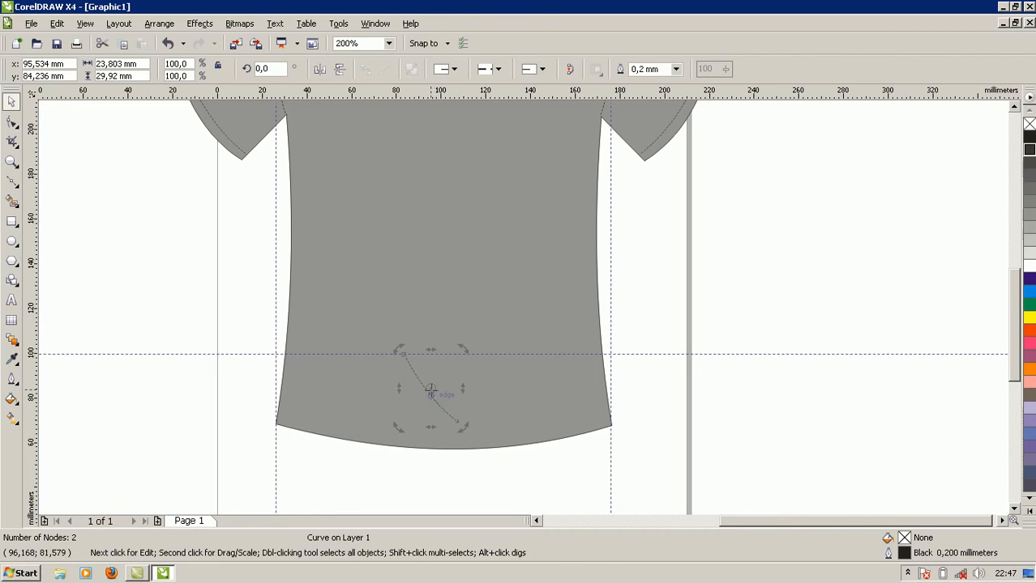
{"action": "left_click_drag", "start_coordinate": [451, 339], "coordinate": [419, 327]}
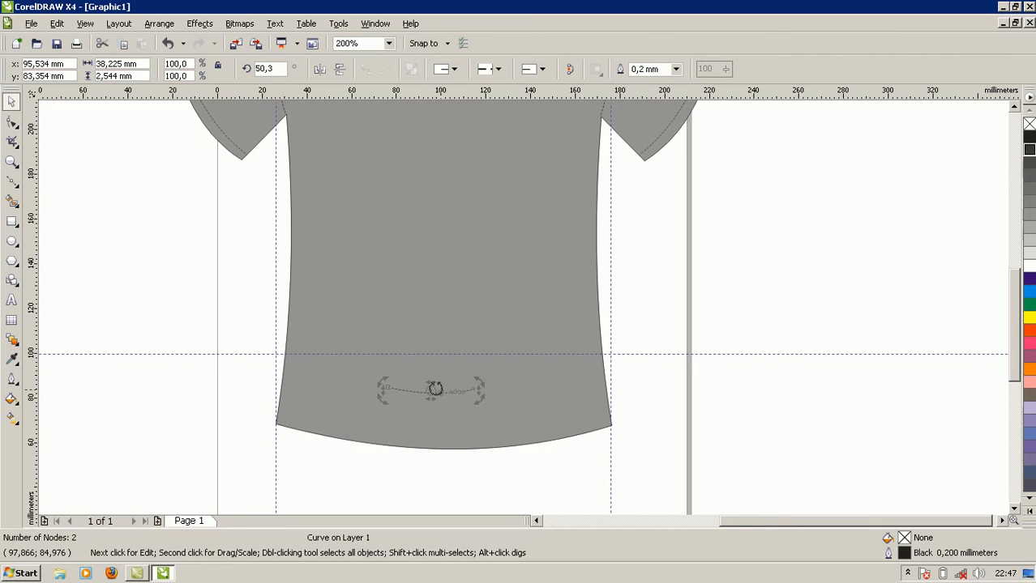
{"action": "left_click", "coordinate": [442, 392]}
{"action": "left_click_drag", "start_coordinate": [452, 394], "coordinate": [696, 376]}
{"action": "left_click_drag", "start_coordinate": [580, 422], "coordinate": [453, 423]}
{"action": "left_click_drag", "start_coordinate": [572, 399], "coordinate": [611, 397]}
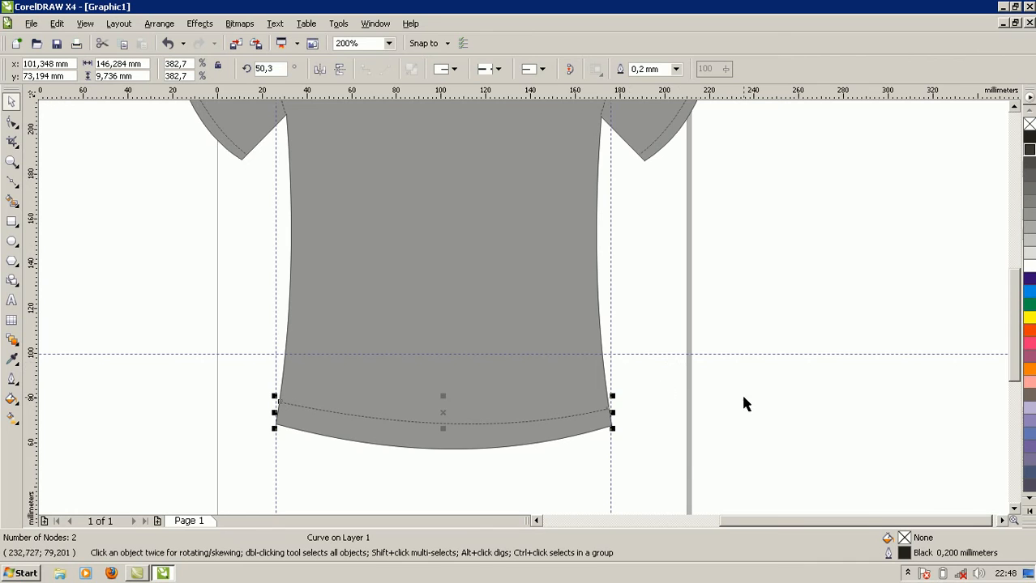
Nudge the dashed hem curve down closer to the bottom edge and rotate it slightly to follow the hem.
{"action": "key", "text": "Down"}
{"action": "key", "text": "Down"}
{"action": "key", "text": "Down"}
{"action": "key", "text": "Down"}
{"action": "key", "text": "Down"}
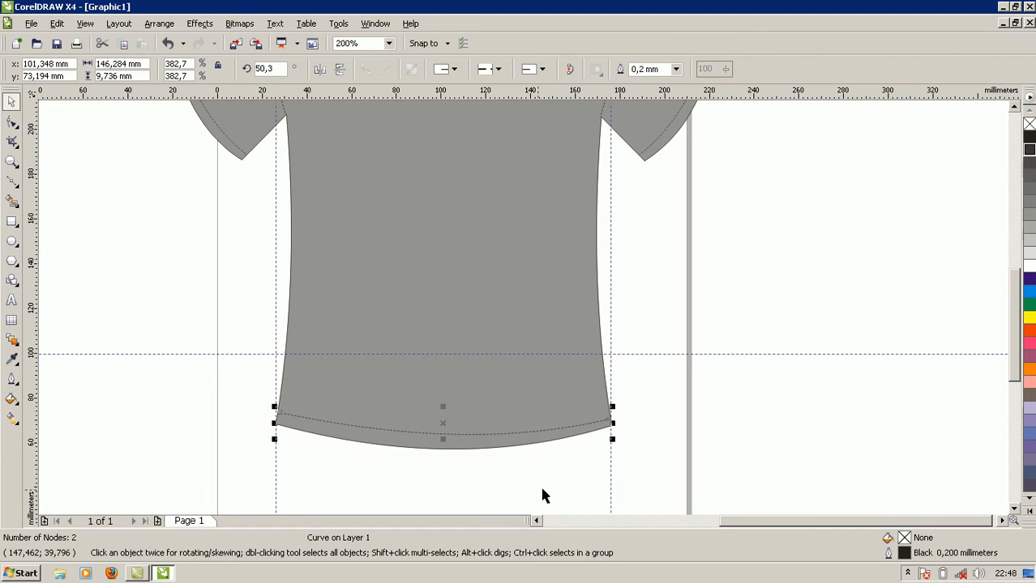
{"action": "left_click", "coordinate": [504, 422]}
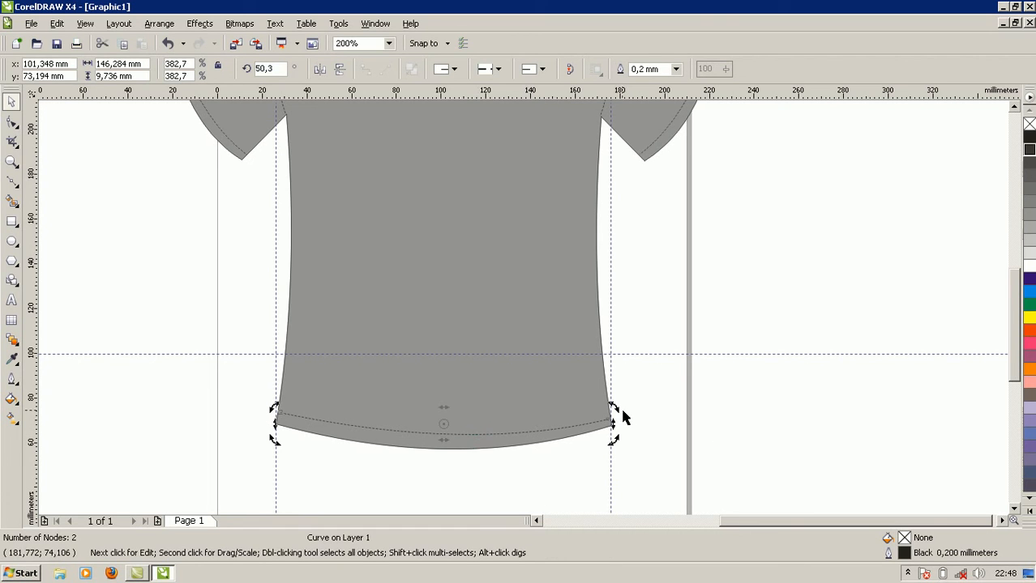
{"action": "mouse_move", "coordinate": [613, 407]}
{"action": "left_mouse_down"}
{"action": "mouse_move", "coordinate": [617, 417]}
{"action": "mouse_move", "coordinate": [612, 408]}
{"action": "left_mouse_up"}
{"action": "left_click", "coordinate": [579, 424]}
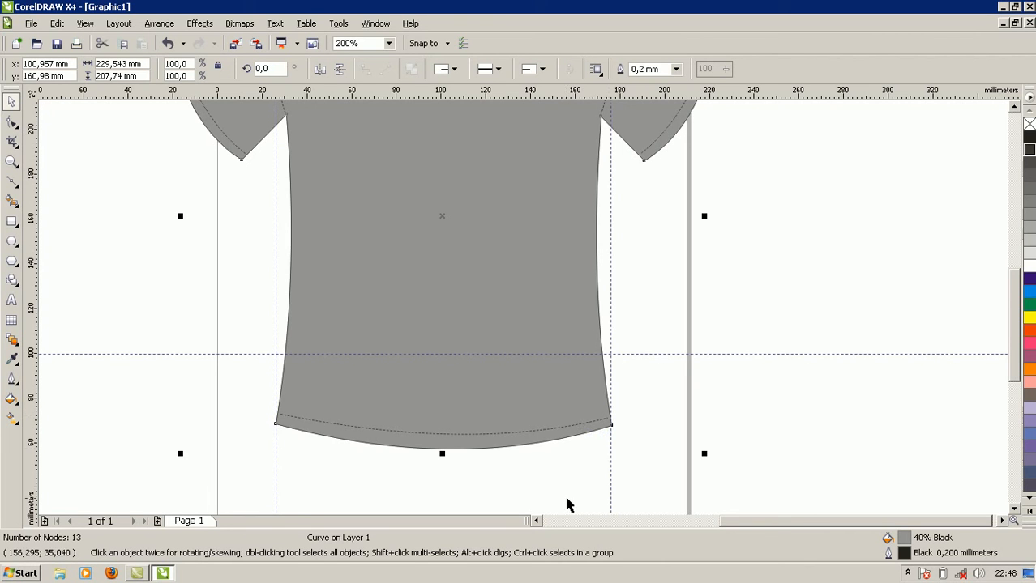
Try to rotate the dashed hem curve slightly so its ends line up with the shirt's bottom edge.
{"action": "left_click", "coordinate": [518, 429]}
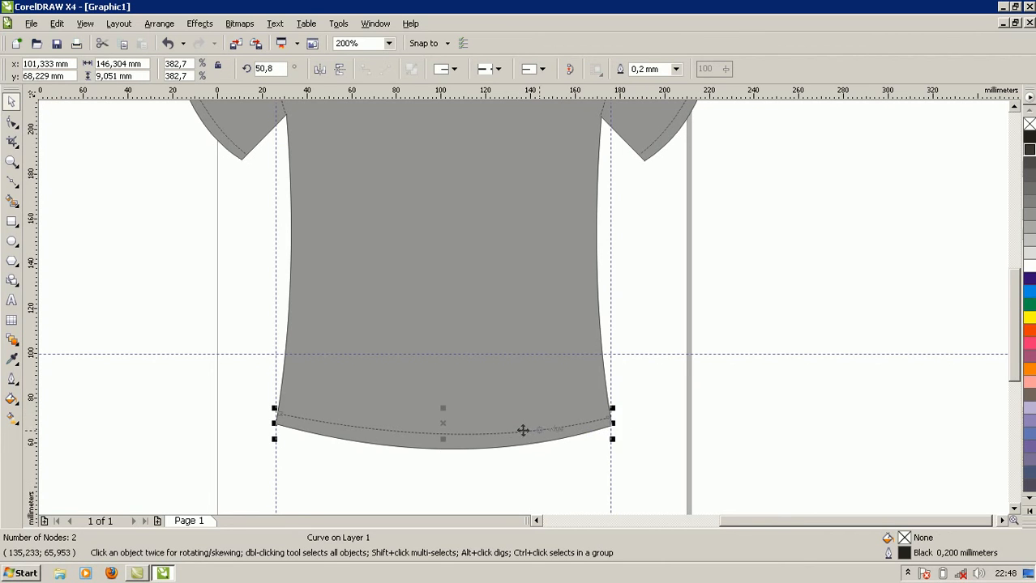
{"action": "left_click", "coordinate": [520, 430]}
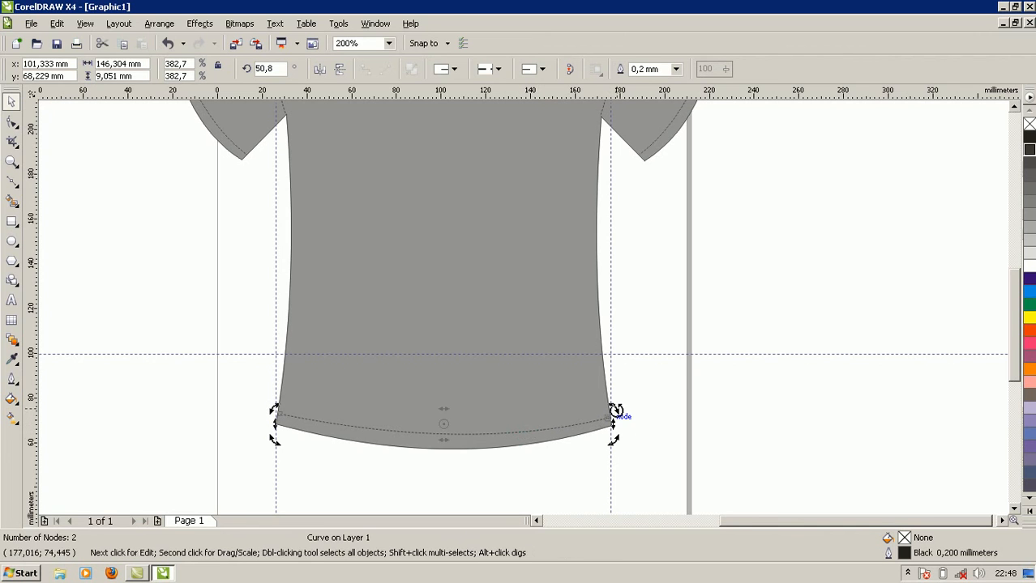
{"action": "left_click_drag", "start_coordinate": [616, 411], "coordinate": [615, 410]}
{"action": "left_click", "coordinate": [615, 410]}
{"action": "scroll", "coordinate": [596, 427], "scroll_direction": "up", "scroll_amount": 1}
{"action": "left_click_drag", "start_coordinate": [557, 280], "coordinate": [552, 275]}
{"action": "left_click", "coordinate": [516, 357]}
{"action": "scroll", "coordinate": [523, 308], "scroll_direction": "down", "scroll_amount": 1}
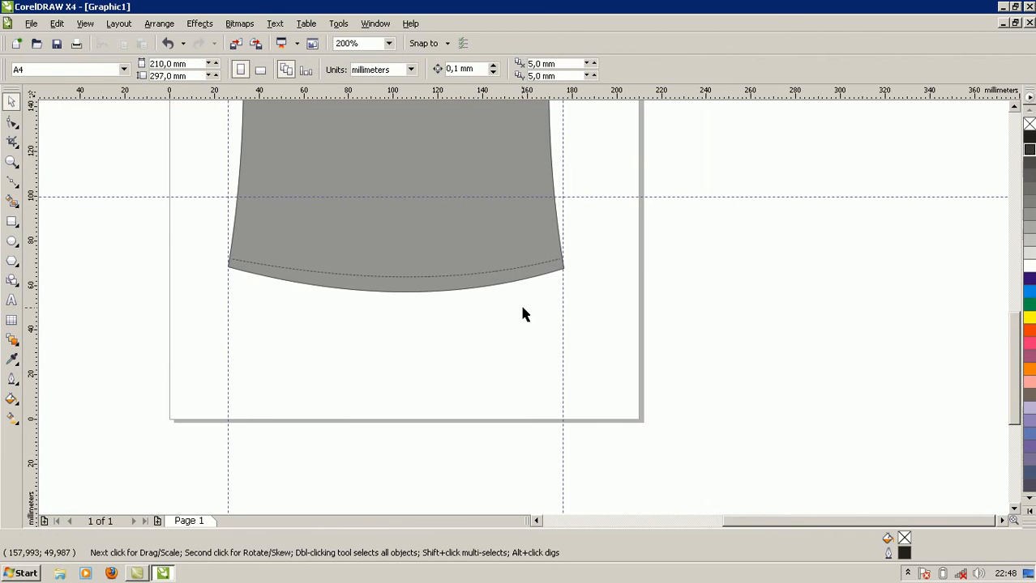
{"action": "left_click", "coordinate": [290, 251]}
{"action": "left_click", "coordinate": [483, 342]}
Using the Shape tool, move the right end node of the dashed hem curve up onto the shirt's side edge, at about 175.5, 72.8 mm.
{"action": "left_click", "coordinate": [439, 277]}
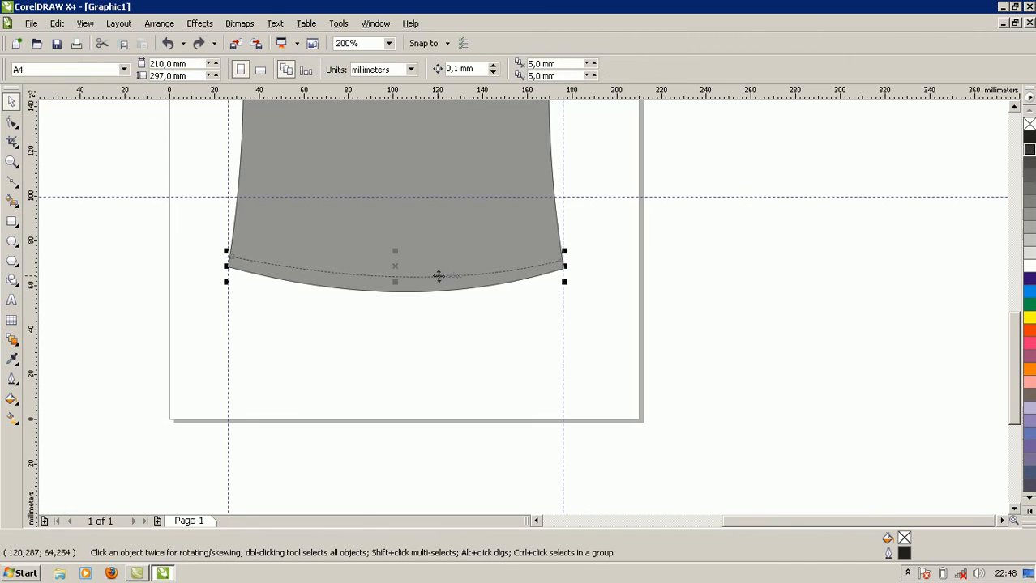
{"action": "left_click", "coordinate": [12, 121]}
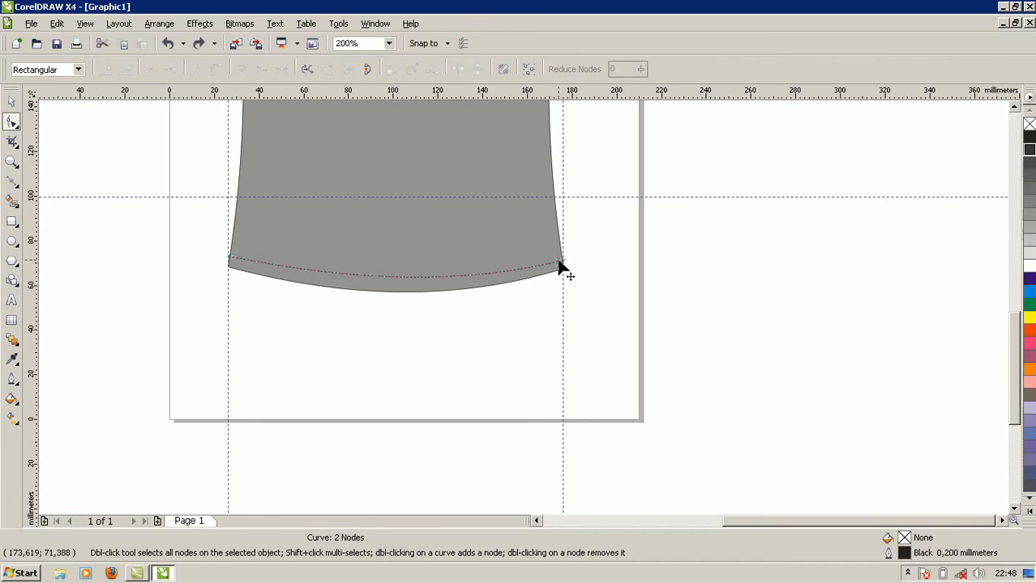
{"action": "scroll", "coordinate": [559, 268], "scroll_direction": "up", "scroll_amount": 1}
{"action": "left_click", "coordinate": [528, 311]}
{"action": "left_click_drag", "start_coordinate": [528, 311], "coordinate": [530, 302]}
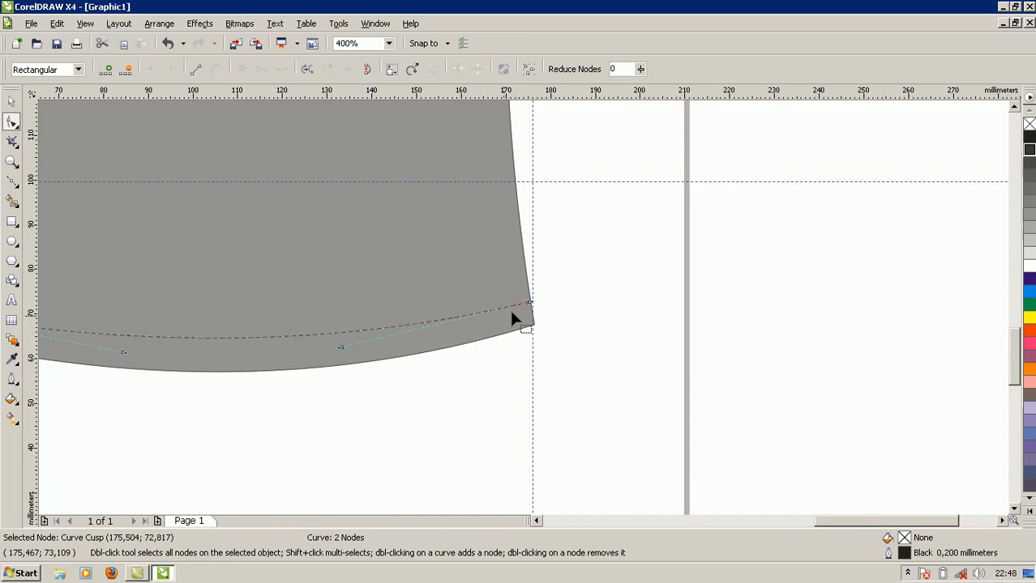
{"action": "left_click", "coordinate": [400, 419]}
{"action": "scroll", "coordinate": [296, 374], "scroll_direction": "down", "scroll_amount": 2}
{"action": "scroll", "coordinate": [522, 309], "scroll_direction": "up", "scroll_amount": 1}
{"action": "left_click_drag", "start_coordinate": [1016, 383], "coordinate": [1001, 328]}
{"action": "scroll", "coordinate": [756, 379], "scroll_direction": "down", "scroll_amount": 1}
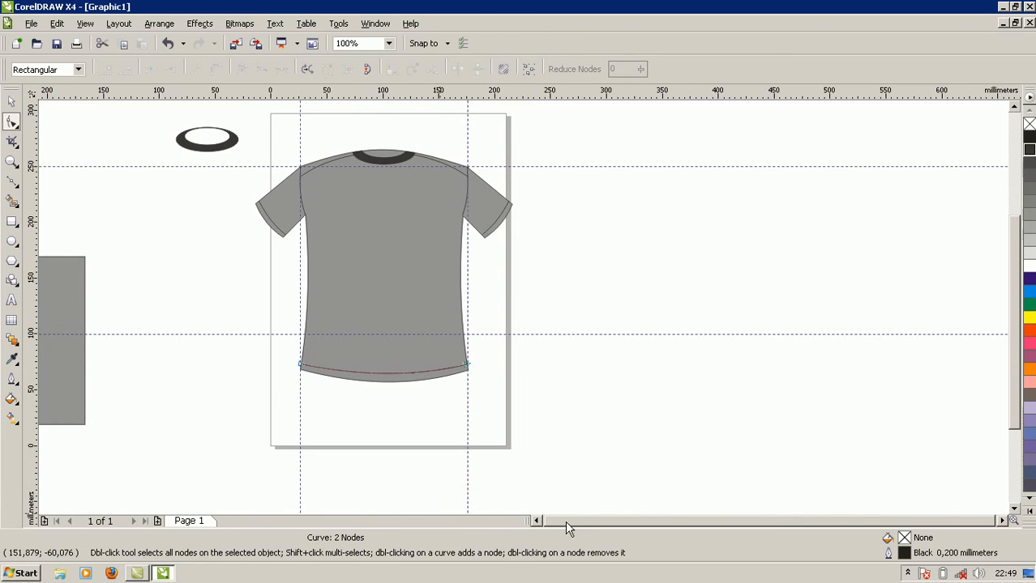
Delete the leftover grey square and the spare dark collar ellipse lying outside the page.
{"action": "left_click", "coordinate": [70, 314]}
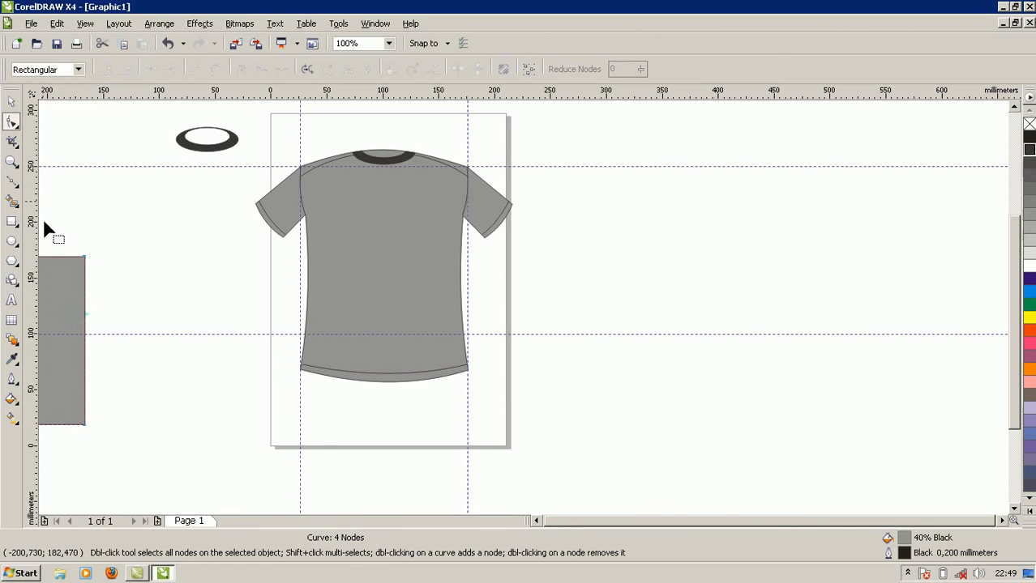
{"action": "left_click", "coordinate": [11, 102]}
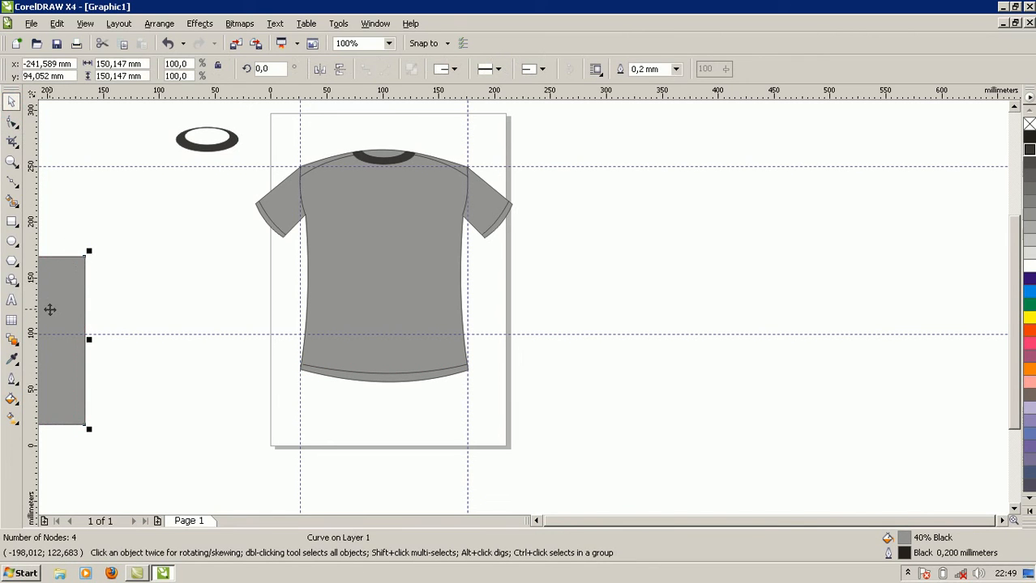
{"action": "key", "text": "Delete"}
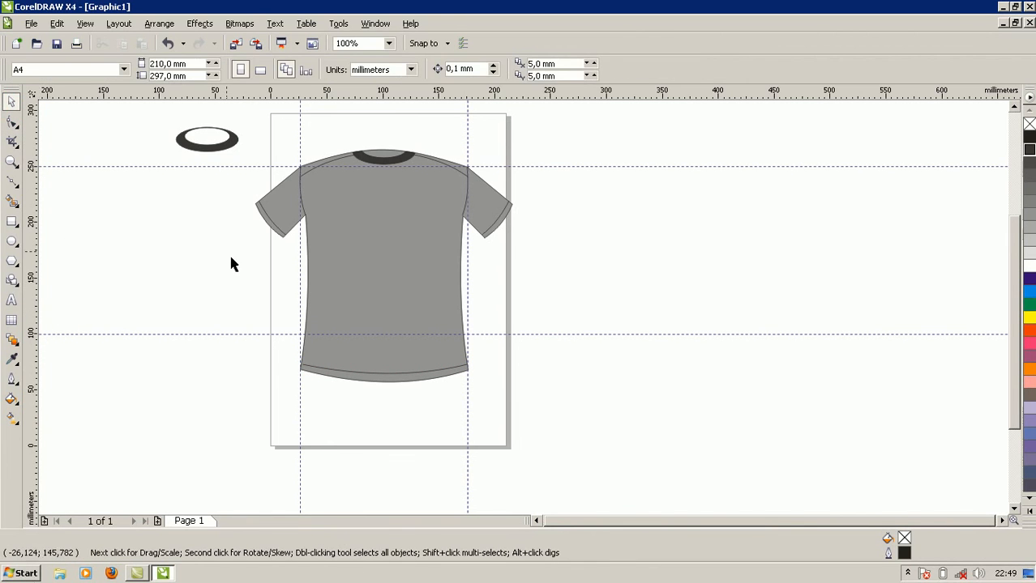
{"action": "left_click", "coordinate": [194, 147]}
{"action": "key", "text": "Delete"}
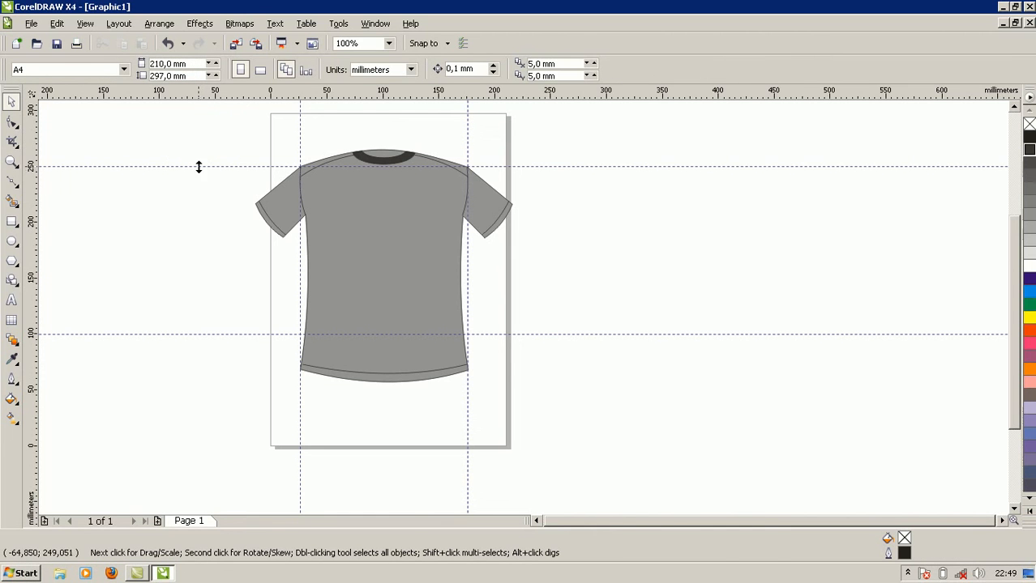
Delete all the remaining guidelines, two horizontal and two vertical, around the T-shirt.
{"action": "left_click", "coordinate": [197, 166]}
{"action": "key", "text": "Delete"}
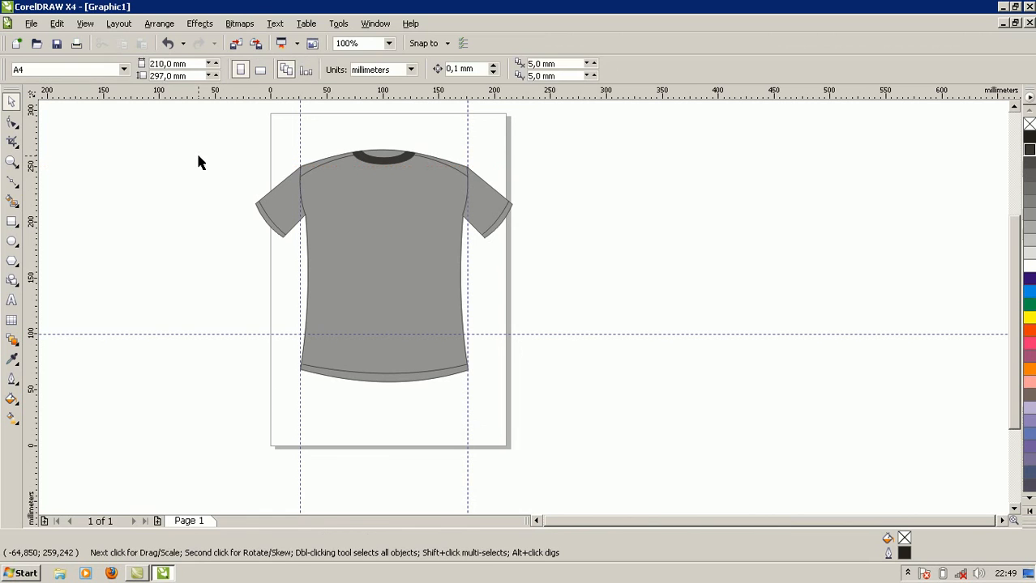
{"action": "left_click", "coordinate": [300, 133]}
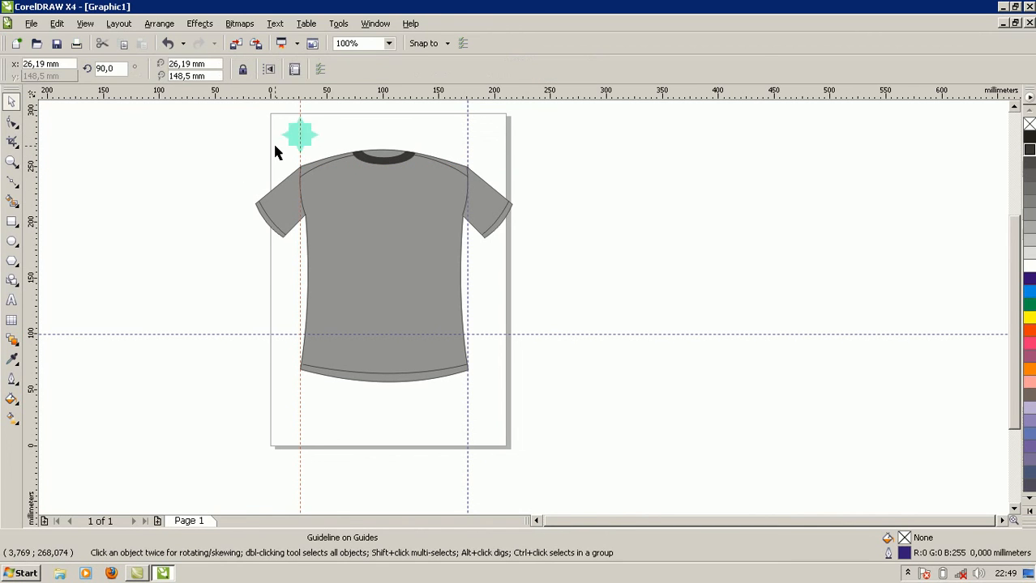
{"action": "key", "text": "Delete"}
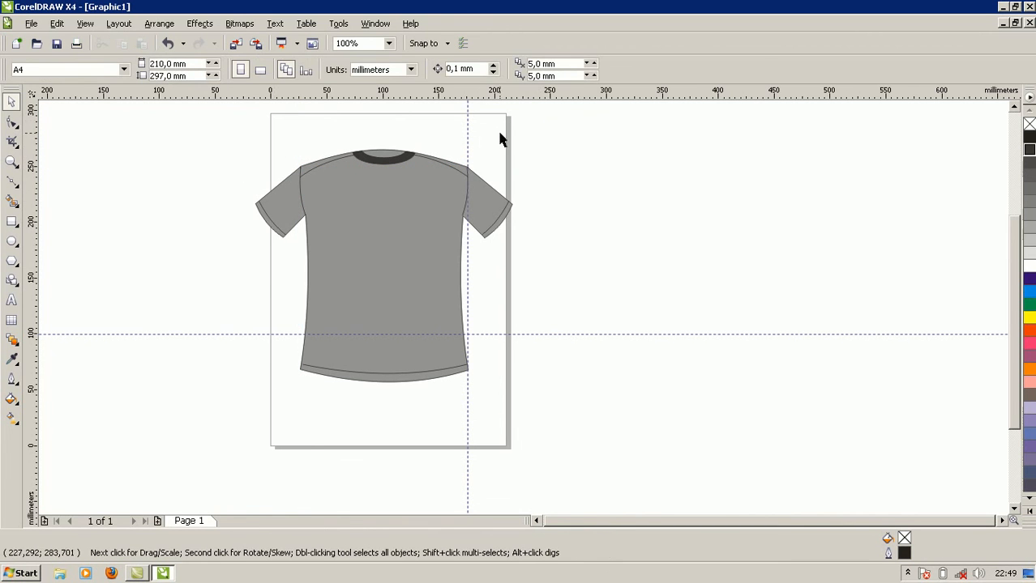
{"action": "left_click", "coordinate": [467, 142]}
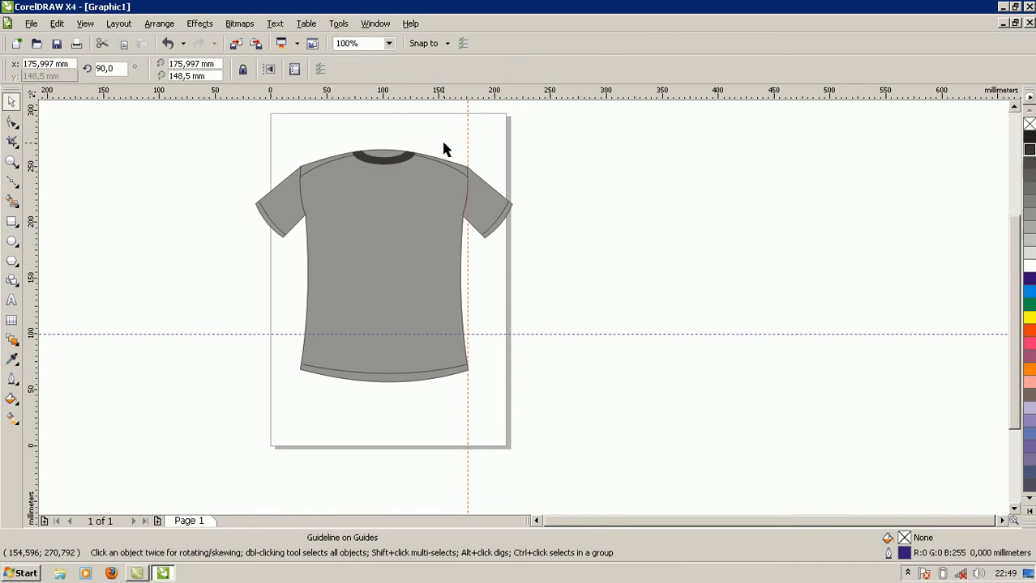
{"action": "key", "text": "Delete"}
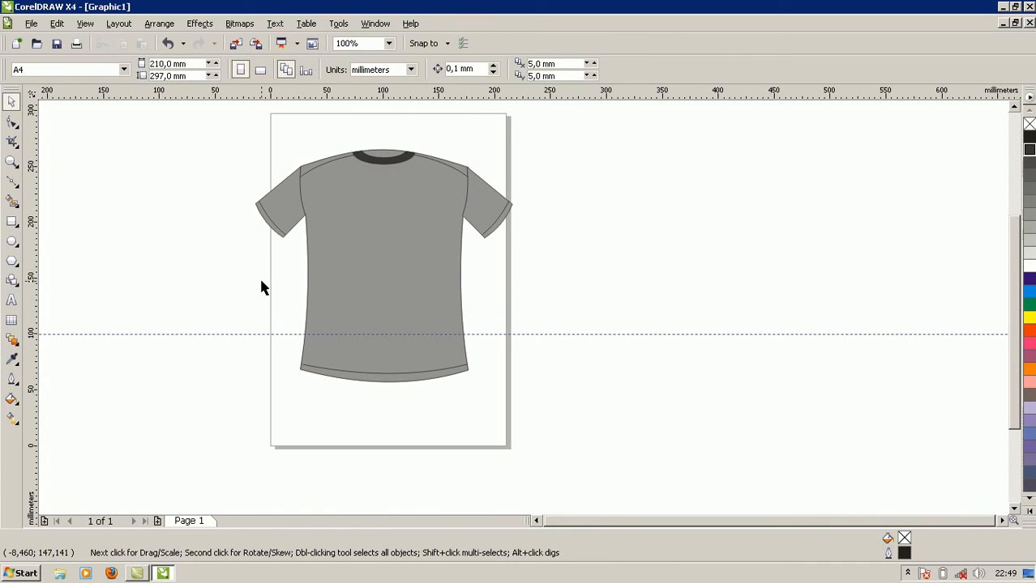
{"action": "left_click", "coordinate": [151, 334]}
{"action": "key", "text": "Delete"}
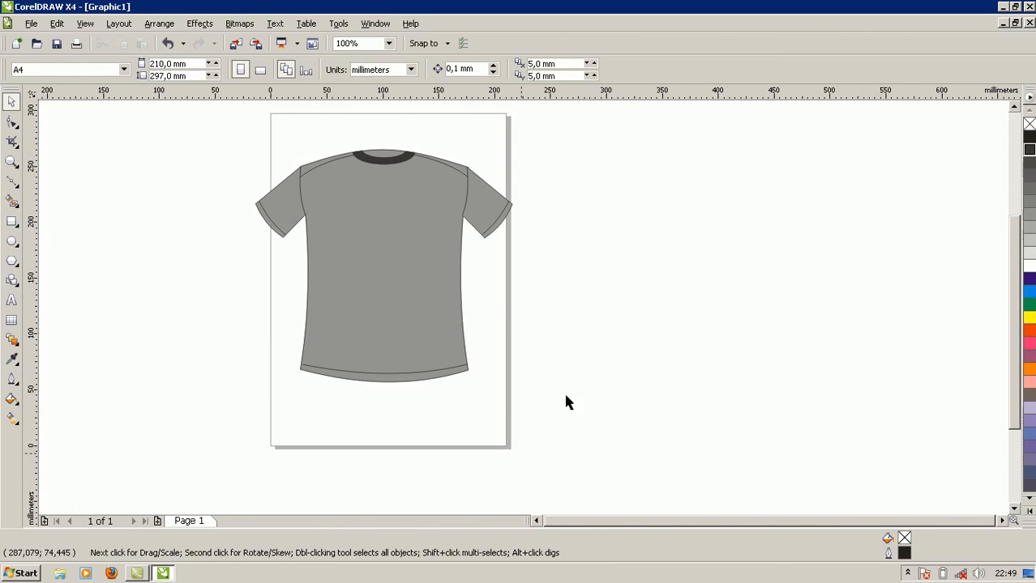
{"action": "left_click", "coordinate": [908, 574]}
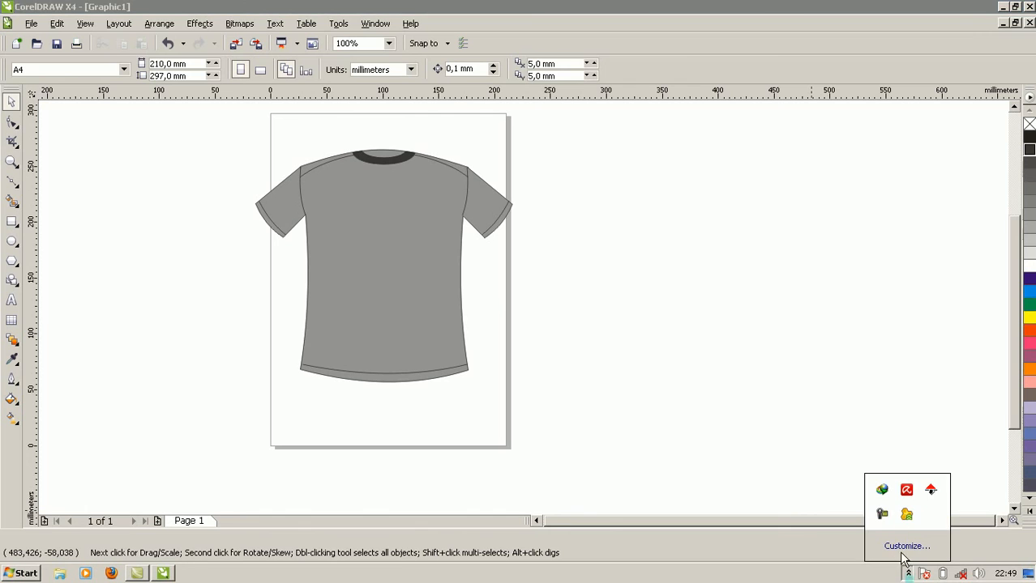